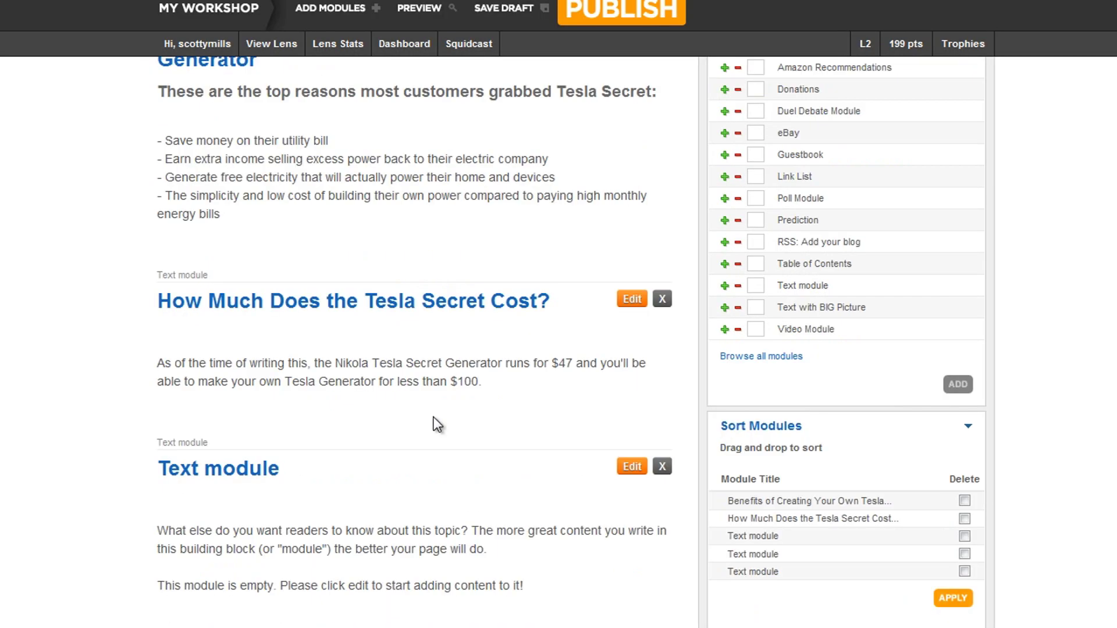
Paste the answer text and make 'How Quickly Can I Build this Tesla Secret Invention?' the module title.
scroll(436, 424, down, 3)
click(632, 367)
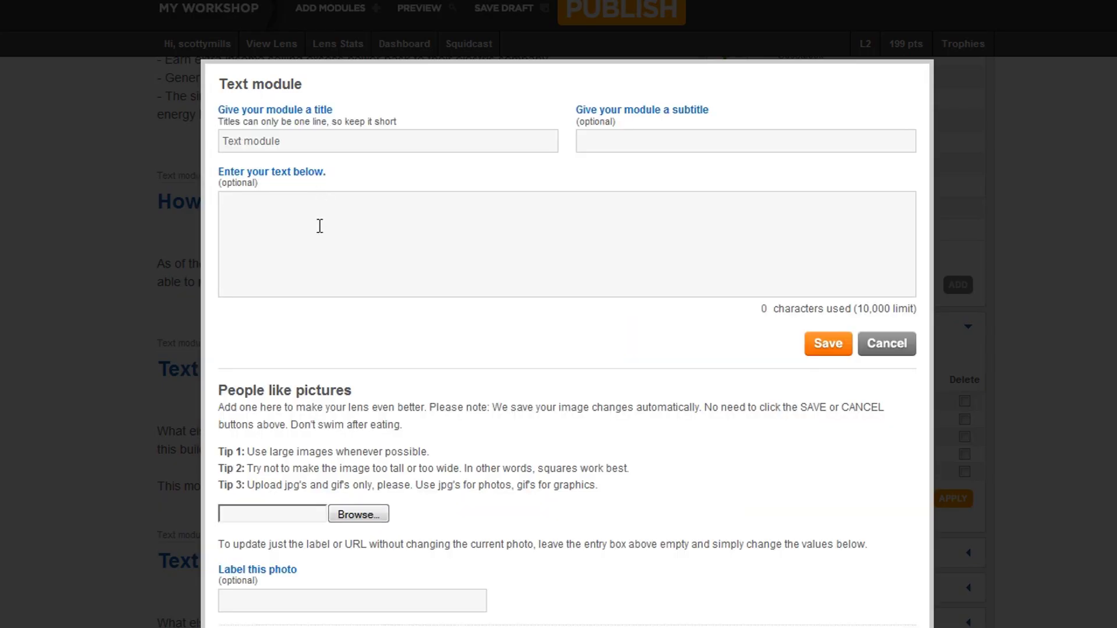
click(319, 224)
key(ctrl+v)
drag(470, 199, 222, 198)
key(ctrl+c)
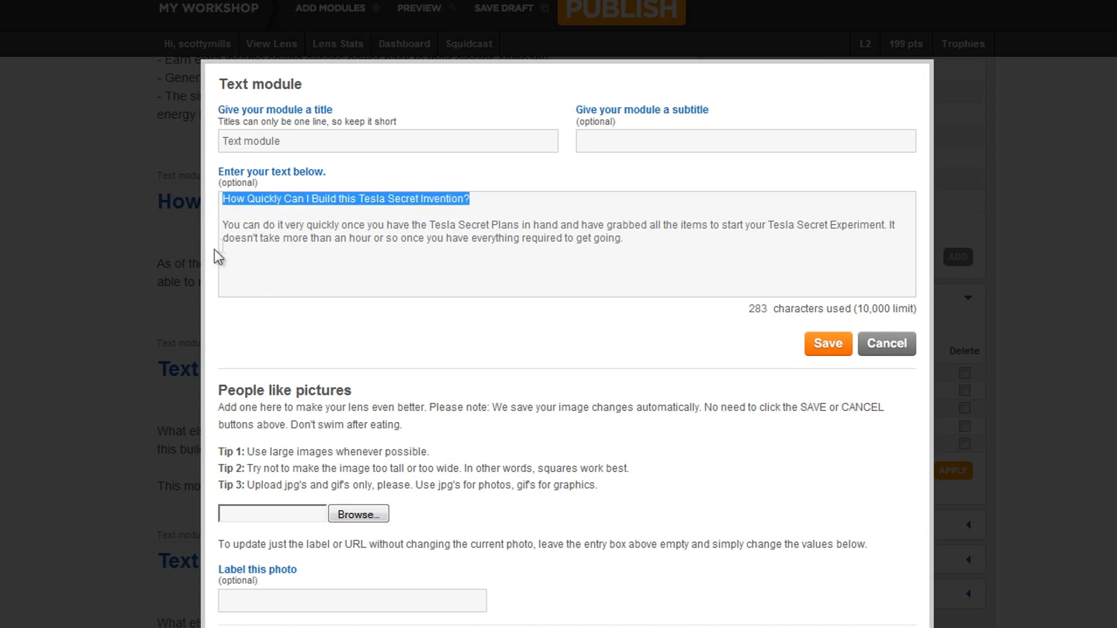
key(BackSpace)
triple_click(296, 140)
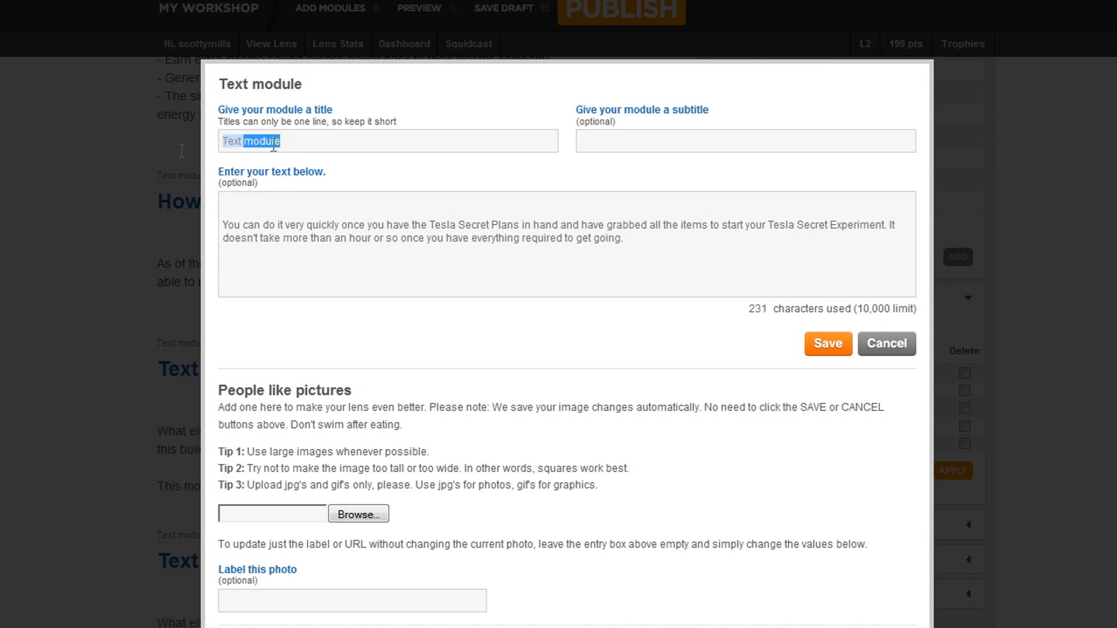
key(ctrl+v)
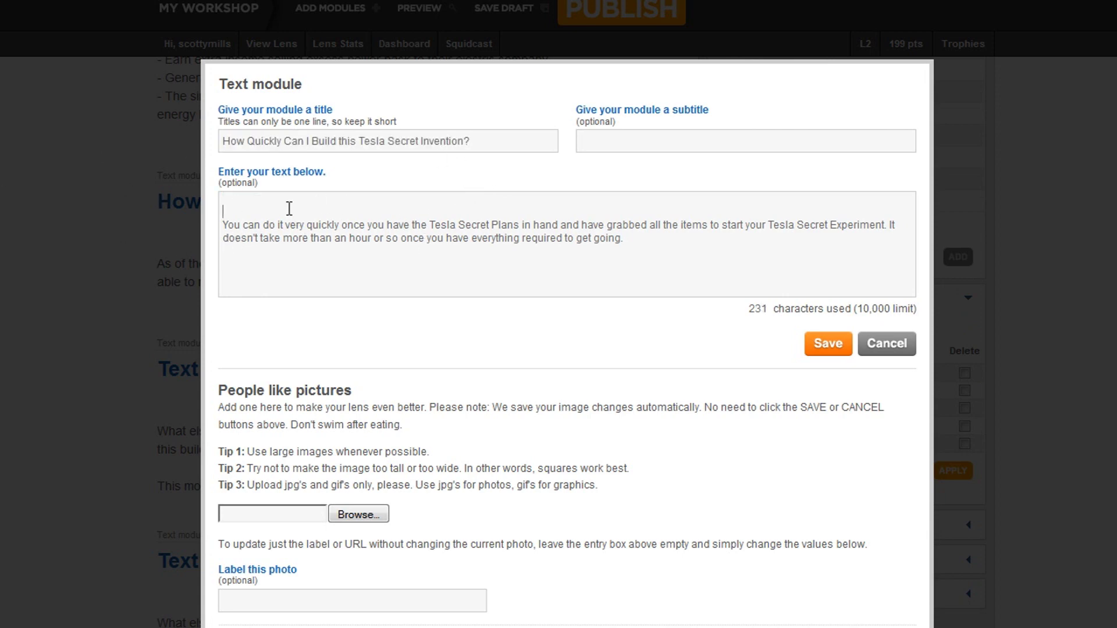
Remove the blank lines above the answer paragraph and save the module.
key(BackSpace)
key(Delete)
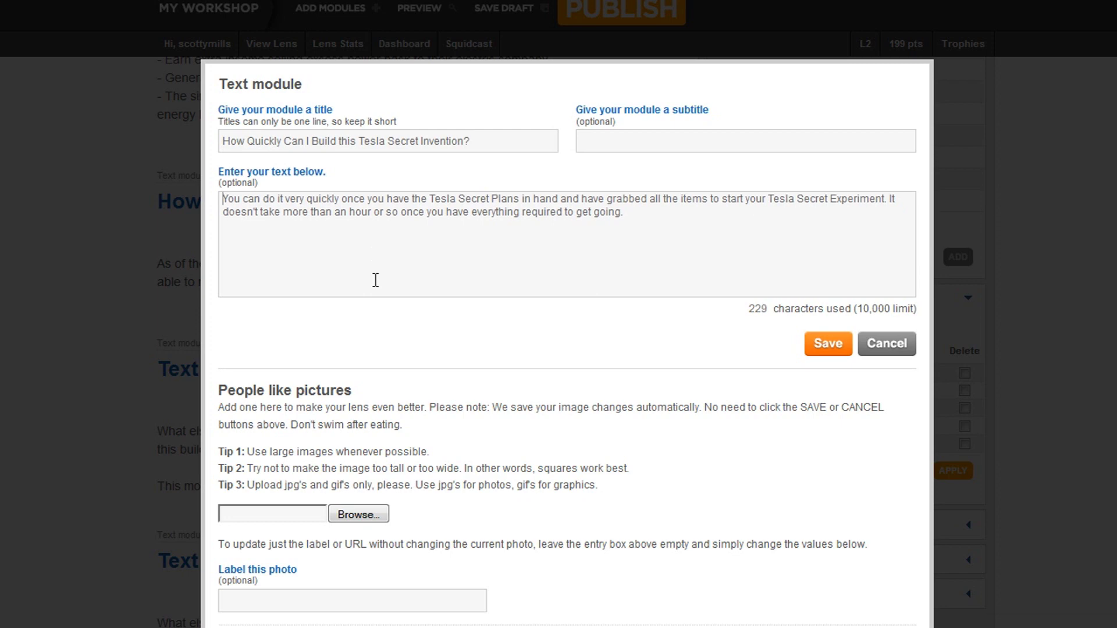
click(827, 349)
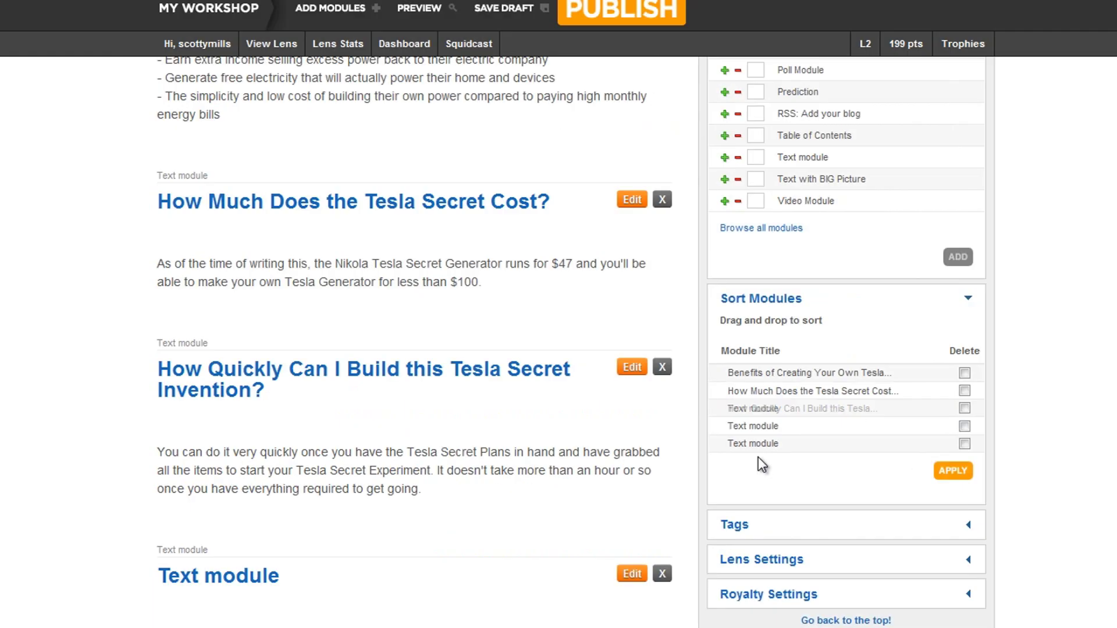
Copy the 'The Verdict is in:' section through the closing line in Notepad, then return to the lens editor.
scroll(613, 426, down, 3)
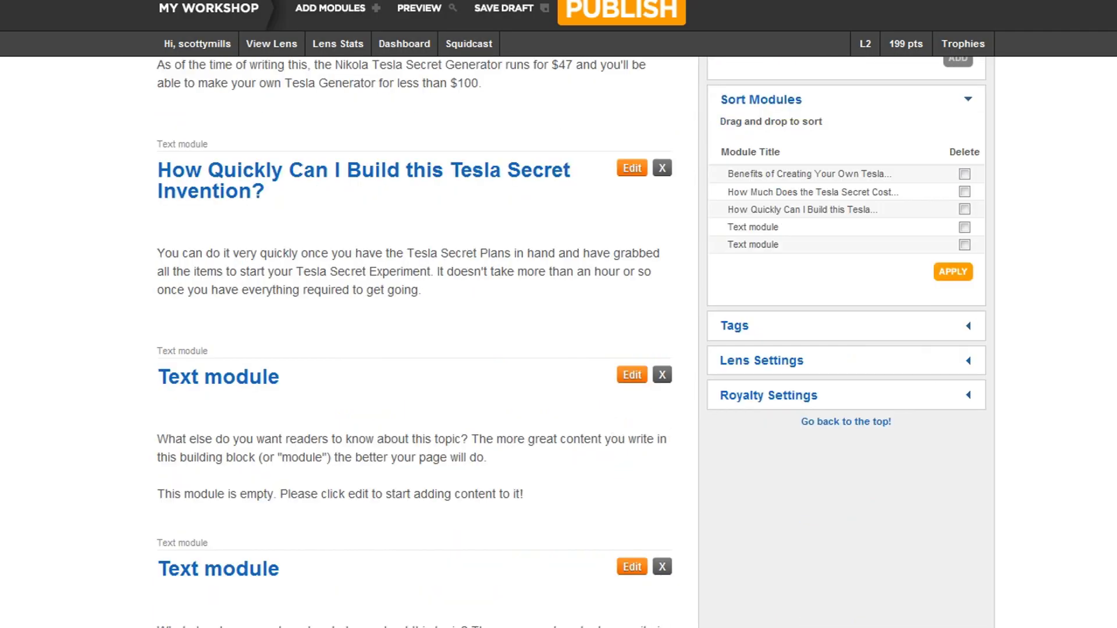
key(alt+Tab)
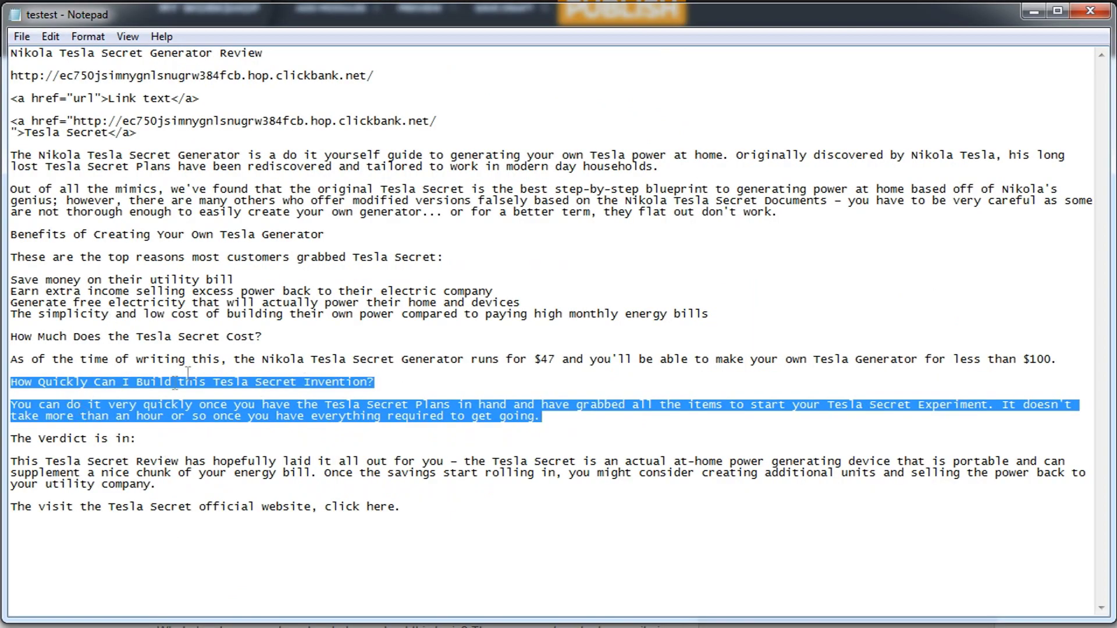
click(149, 461)
drag(11, 438, 408, 512)
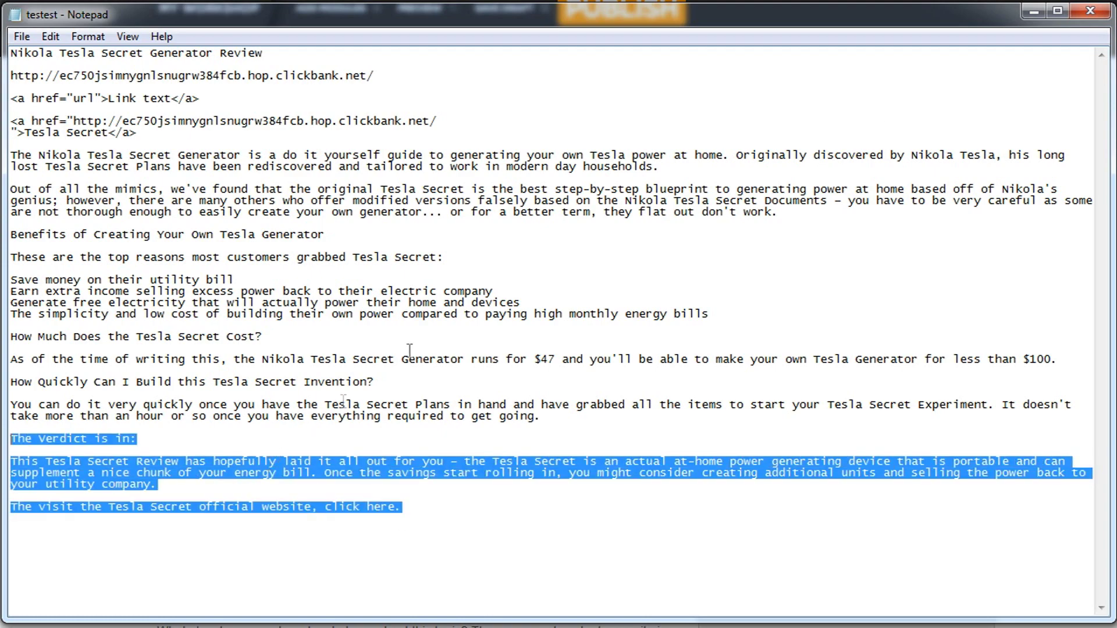
click(1033, 17)
scroll(730, 351, down, 5)
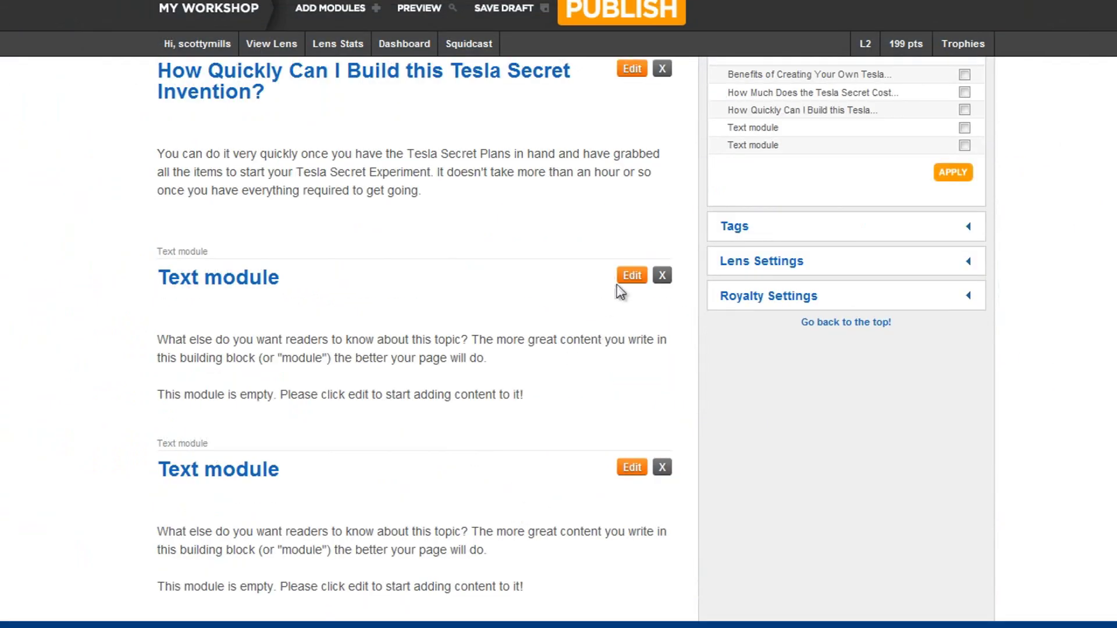
Paste the verdict section into the next module and make 'The Verdict is in:' its title.
click(634, 276)
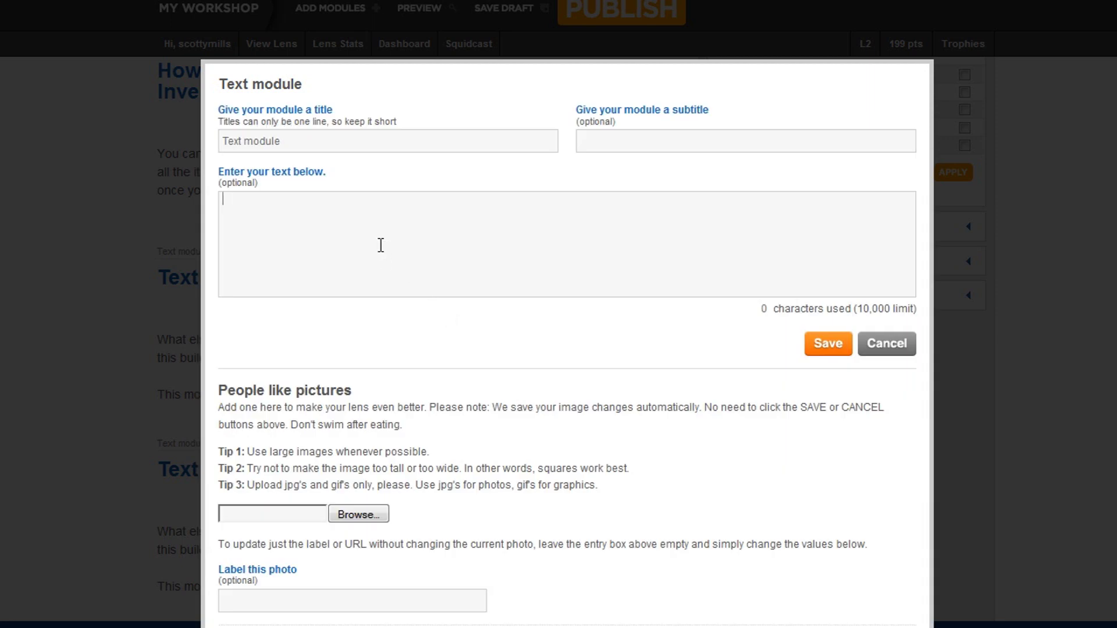
key(ctrl+v)
drag(338, 201, 178, 197)
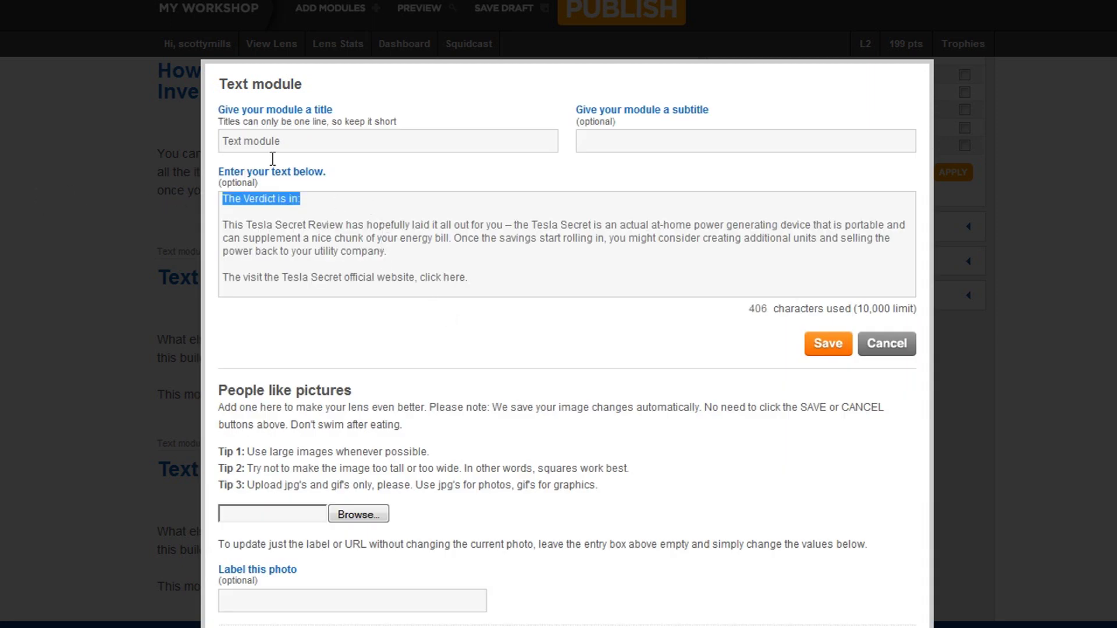
key(ctrl+x)
drag(336, 145, 156, 185)
key(ctrl+v)
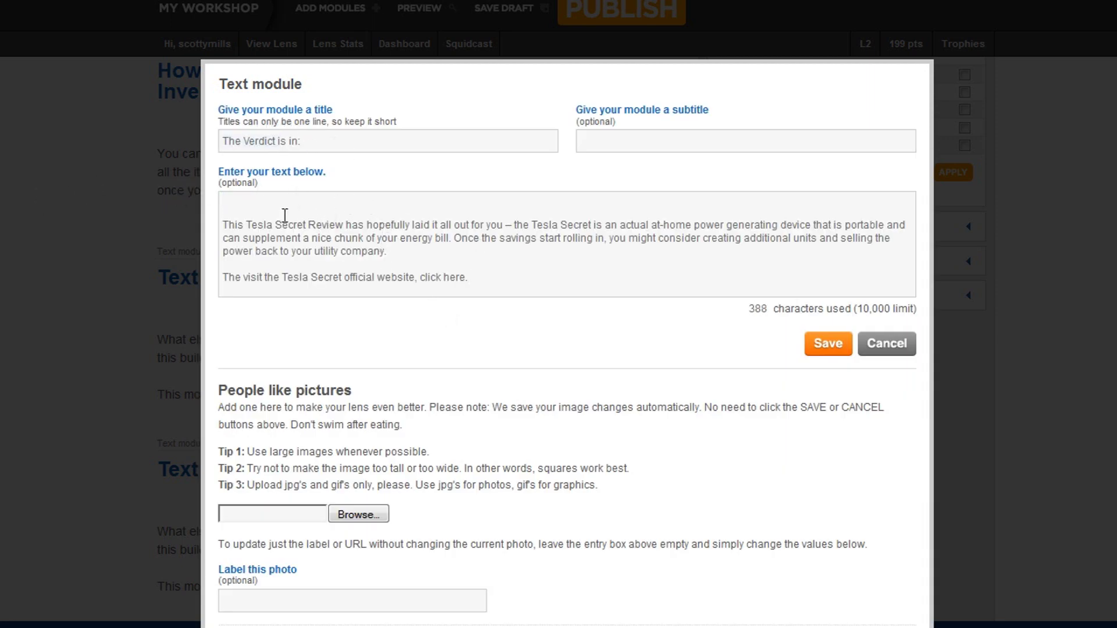
key(Delete)
key(Delete)
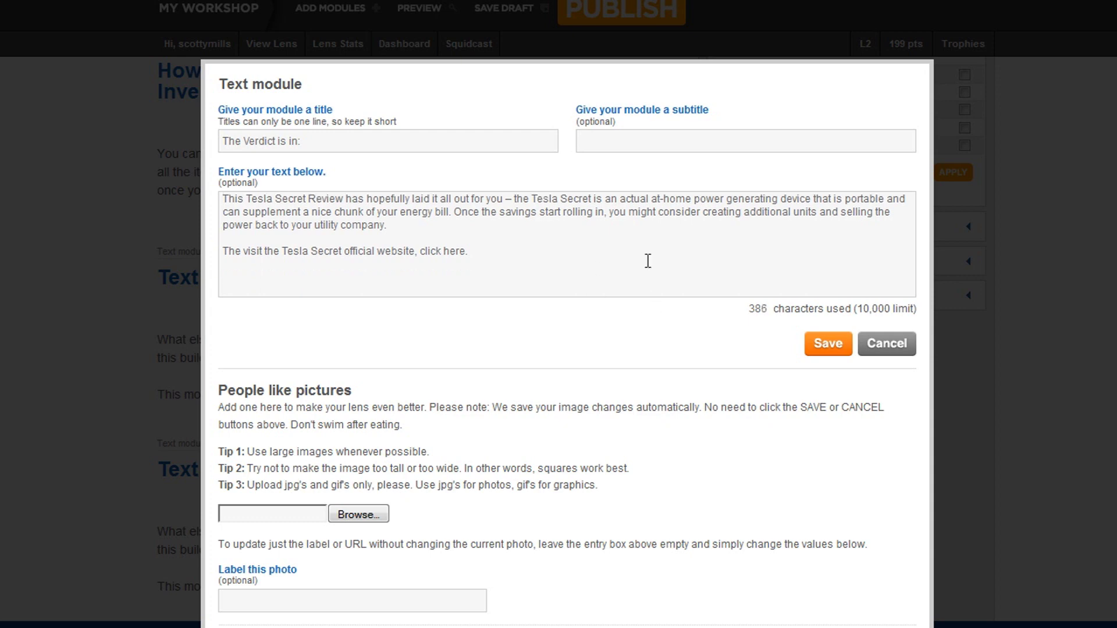
Change 'The' to 'To' in the last line, then select the Tesla Secret link code in Notepad.
double_click(229, 252)
text(To)
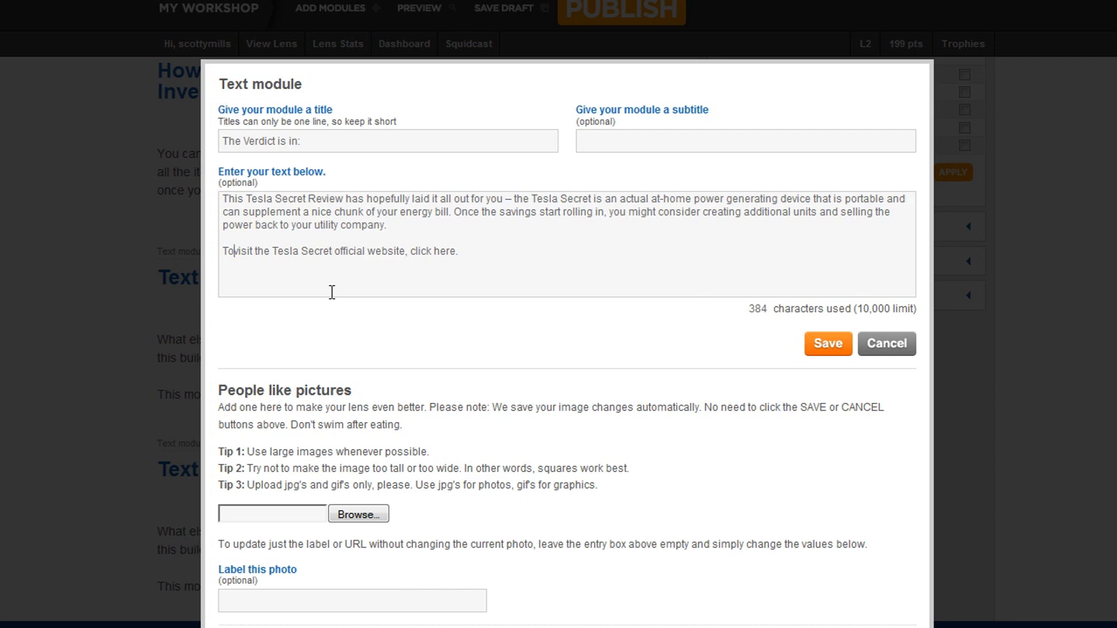
double_click(391, 255)
click(392, 256)
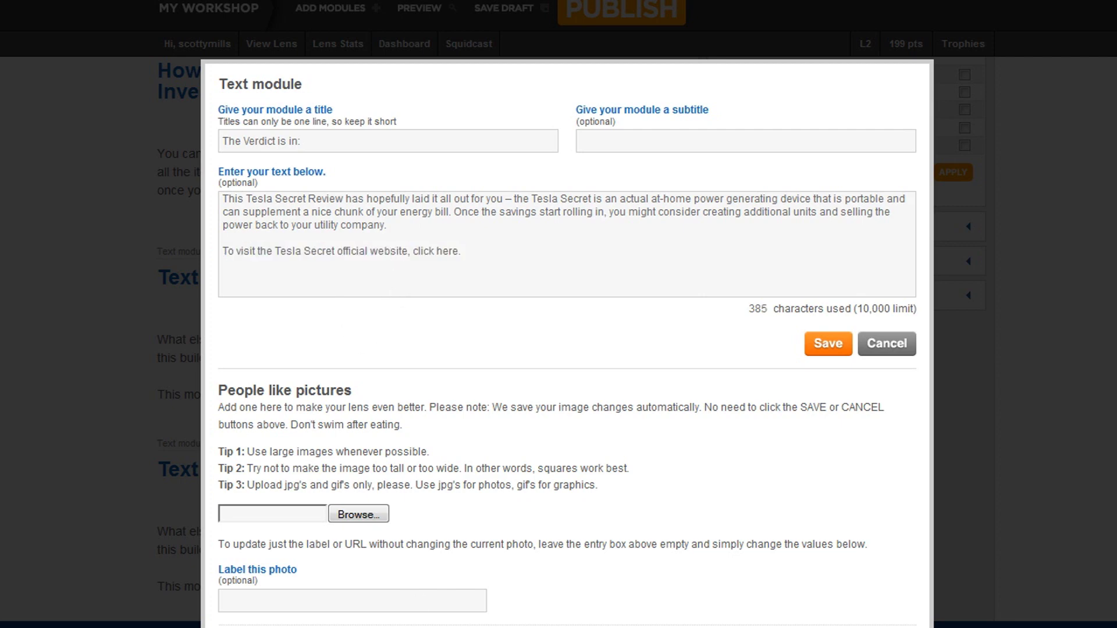
key(alt+Tab)
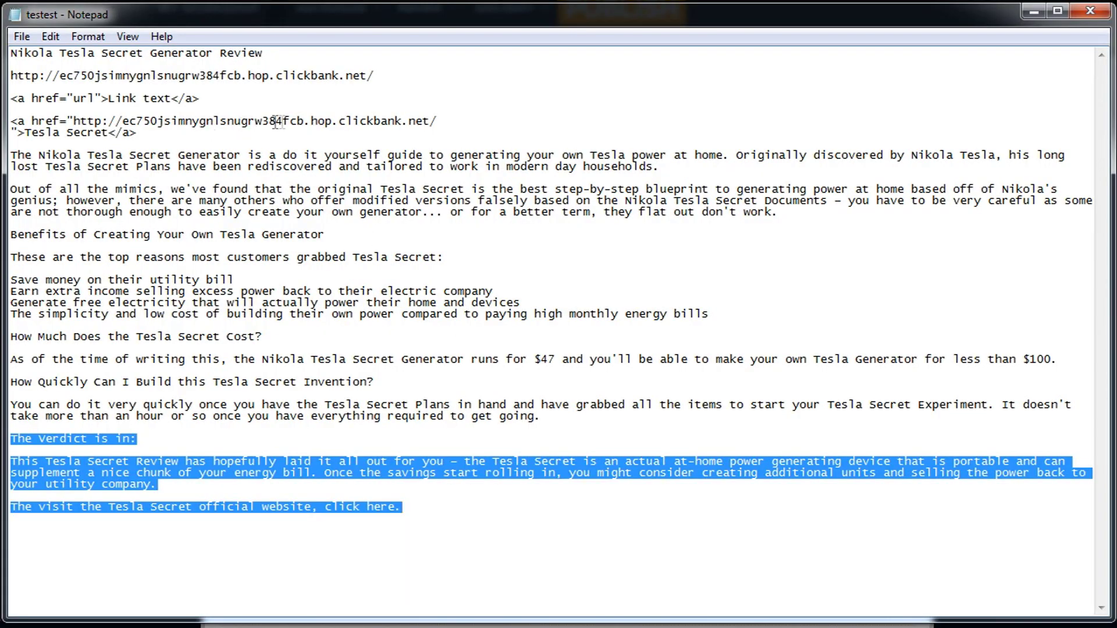
drag(163, 133, 11, 121)
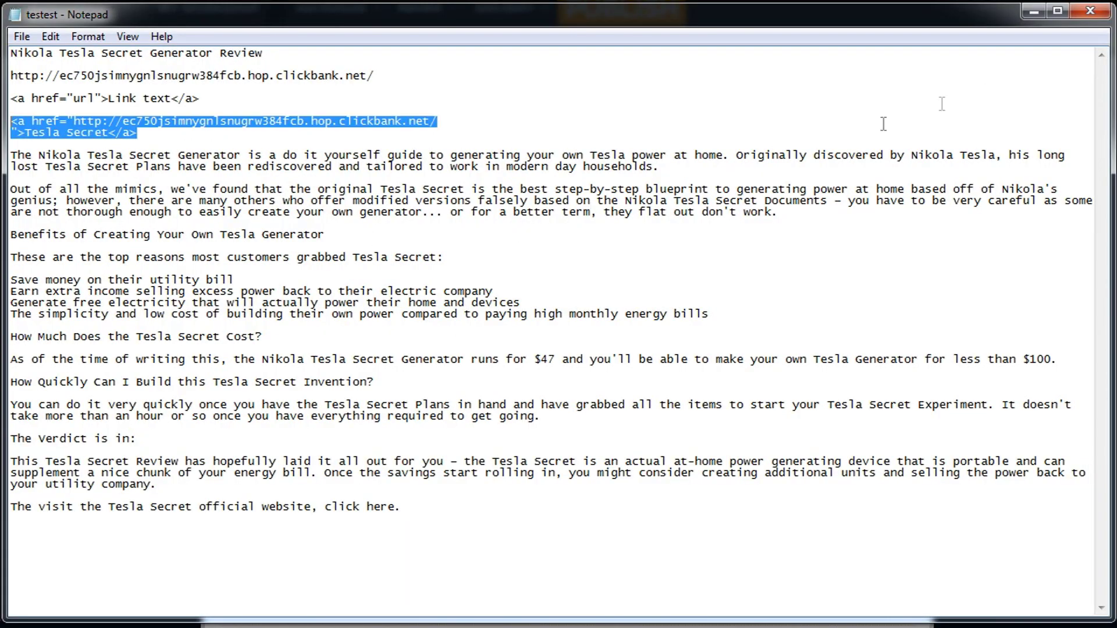
Paste the Tesla Secret link code below the paragraph, using the closing sentence as its link text.
click(1035, 11)
click(408, 227)
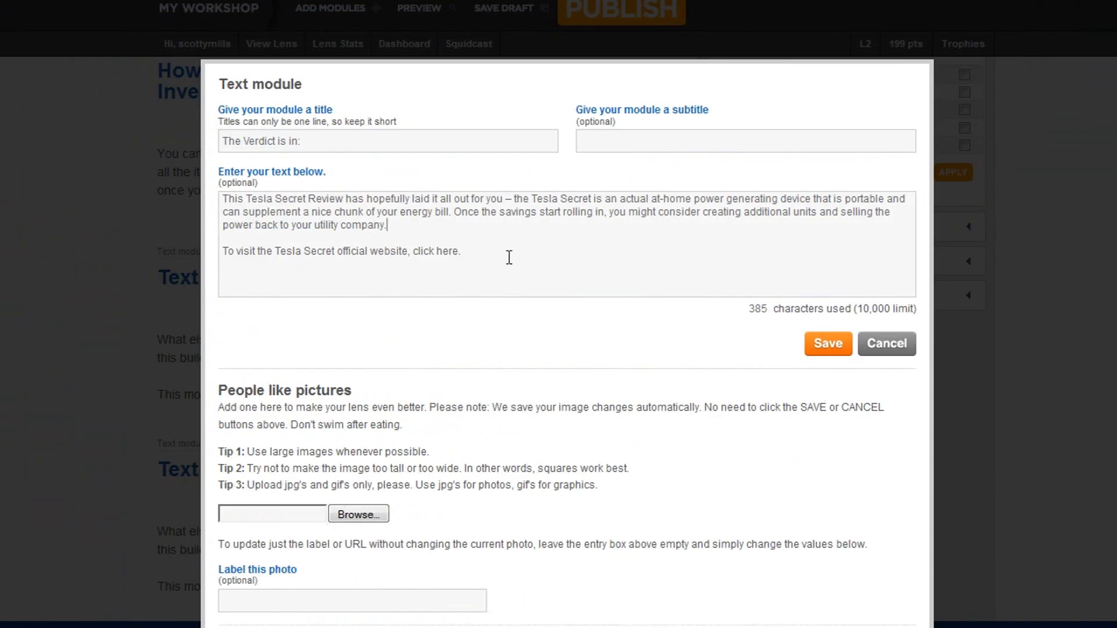
key(Return)
key(Return)
key(ctrl+v)
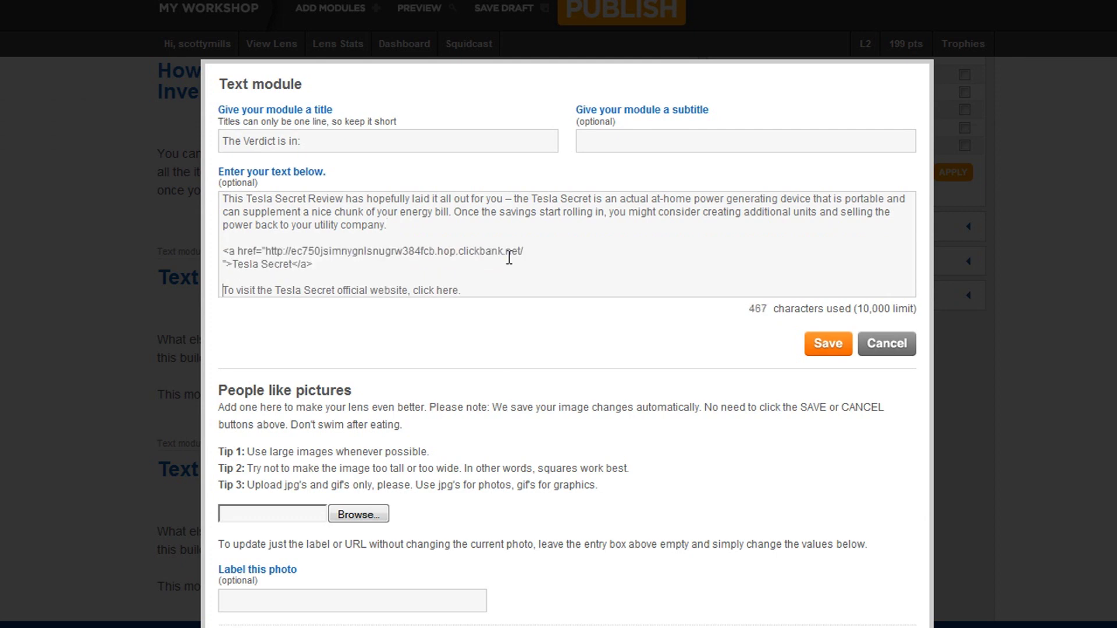
key(shift+End)
key(ctrl+x)
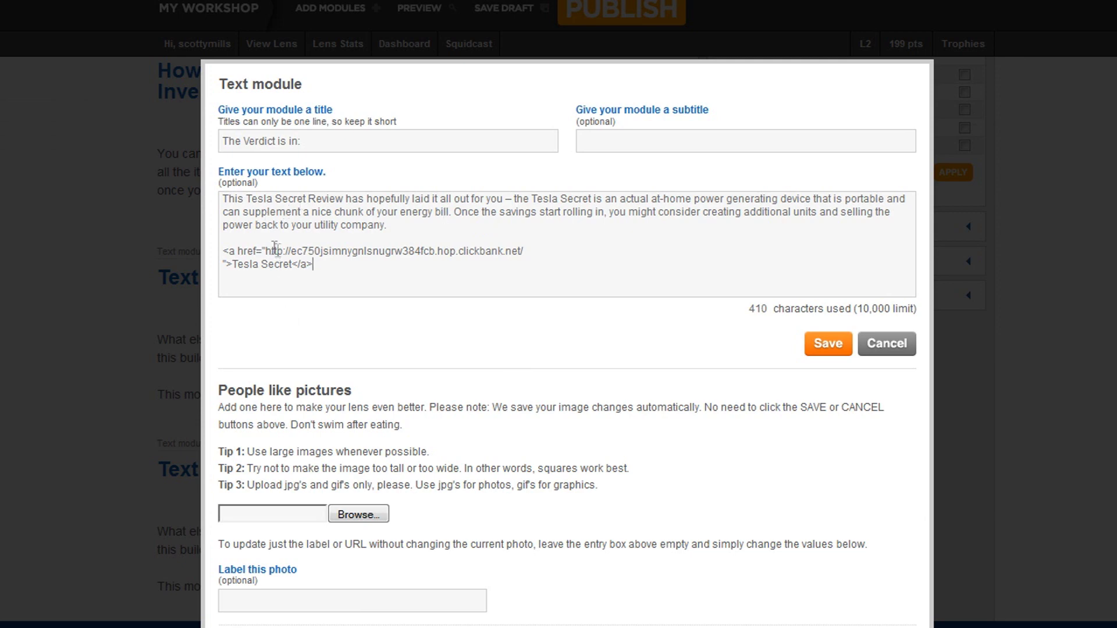
drag(233, 265, 290, 267)
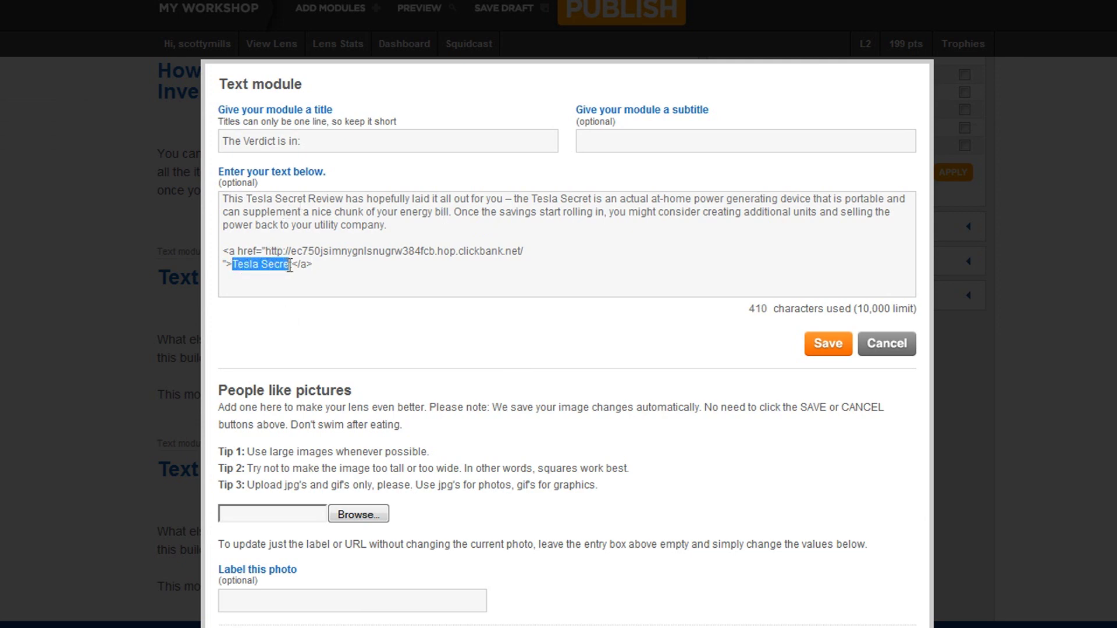
key(ctrl+v)
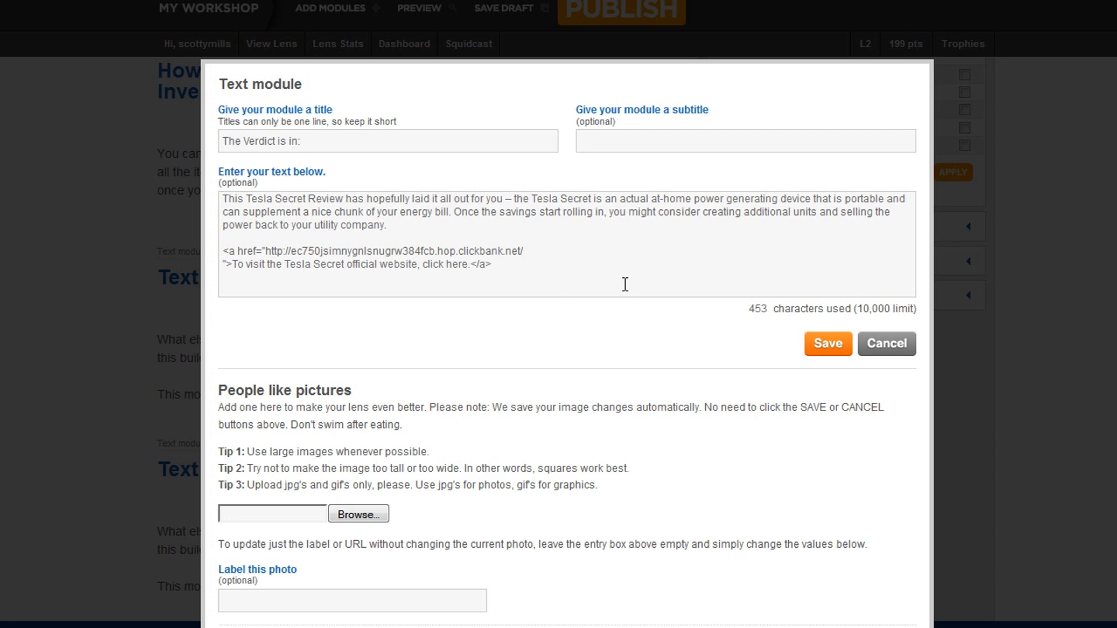
Close the link with </a></b> and check the bold and link tags around it.
text(</a></b>)
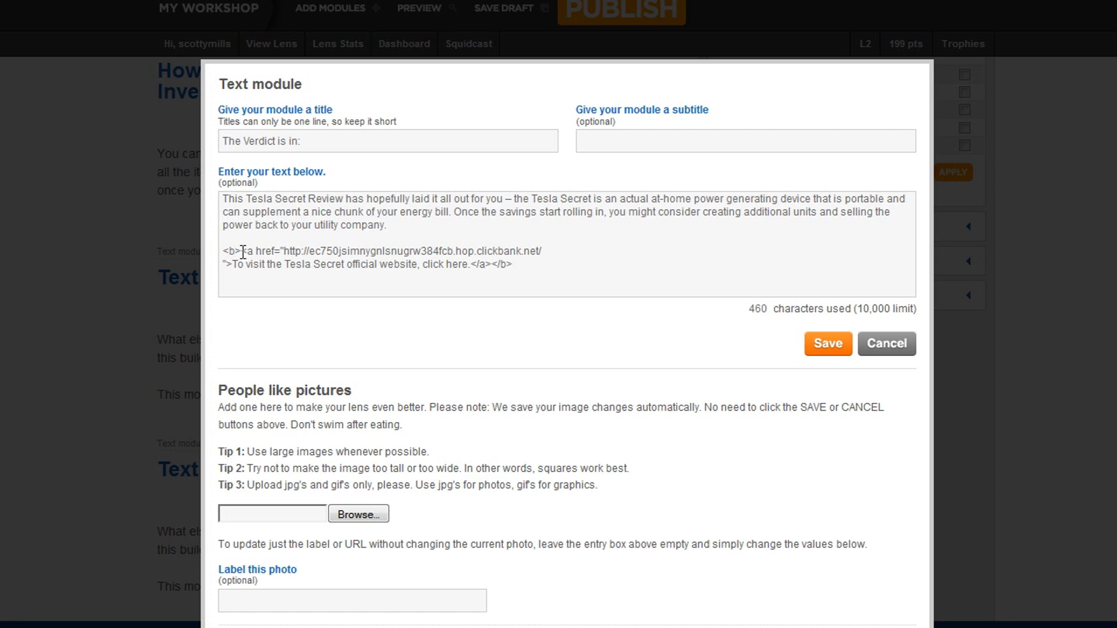
drag(222, 251, 238, 251)
drag(492, 265, 516, 266)
drag(247, 252, 256, 253)
drag(470, 264, 491, 265)
click(520, 268)
Save the verdict module and delete the leftover empty text module.
click(836, 349)
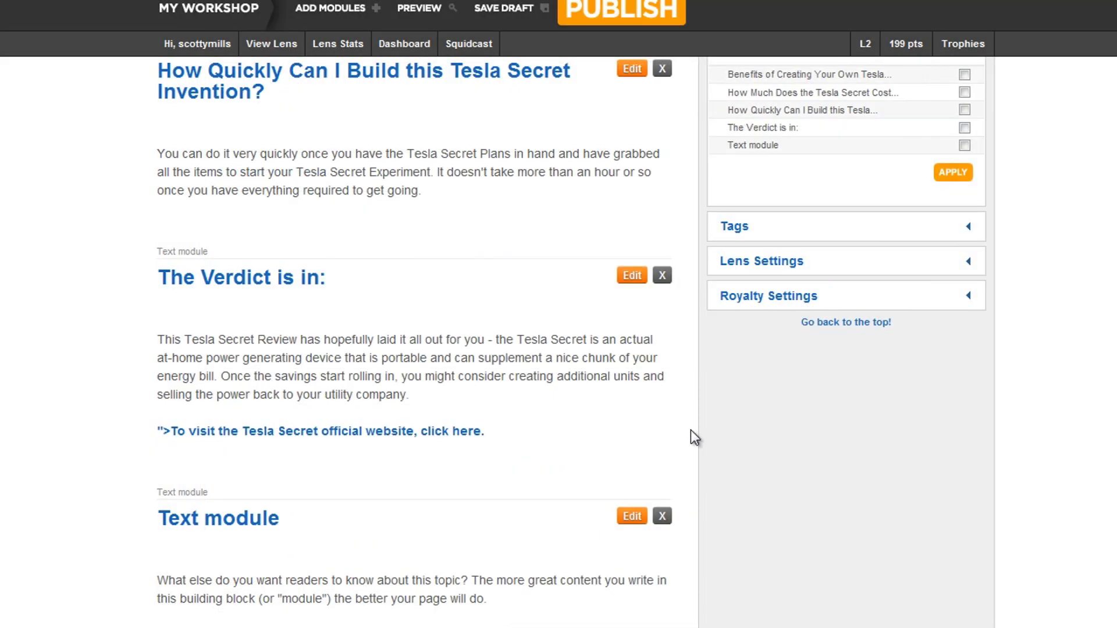
click(662, 516)
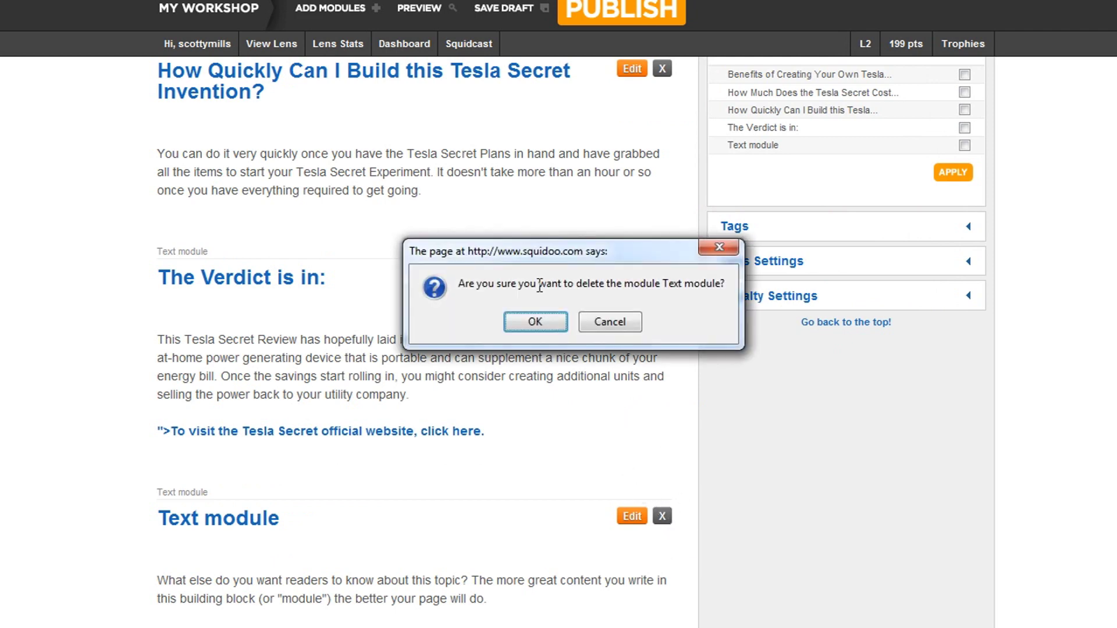
click(532, 323)
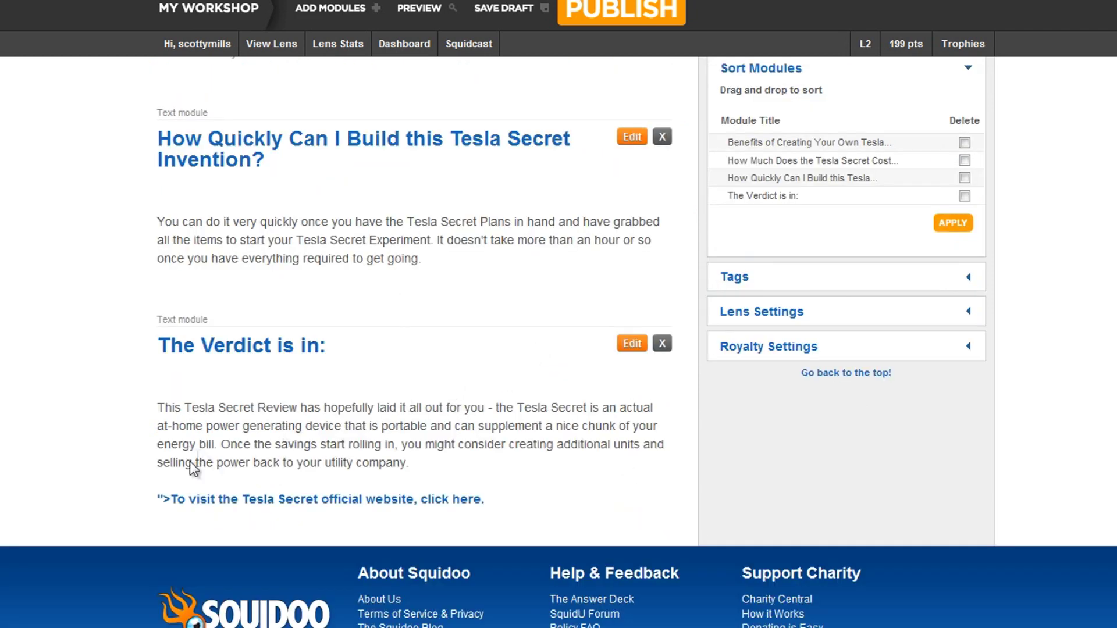
Remove the line break inside the verdict link and save the module again.
click(634, 344)
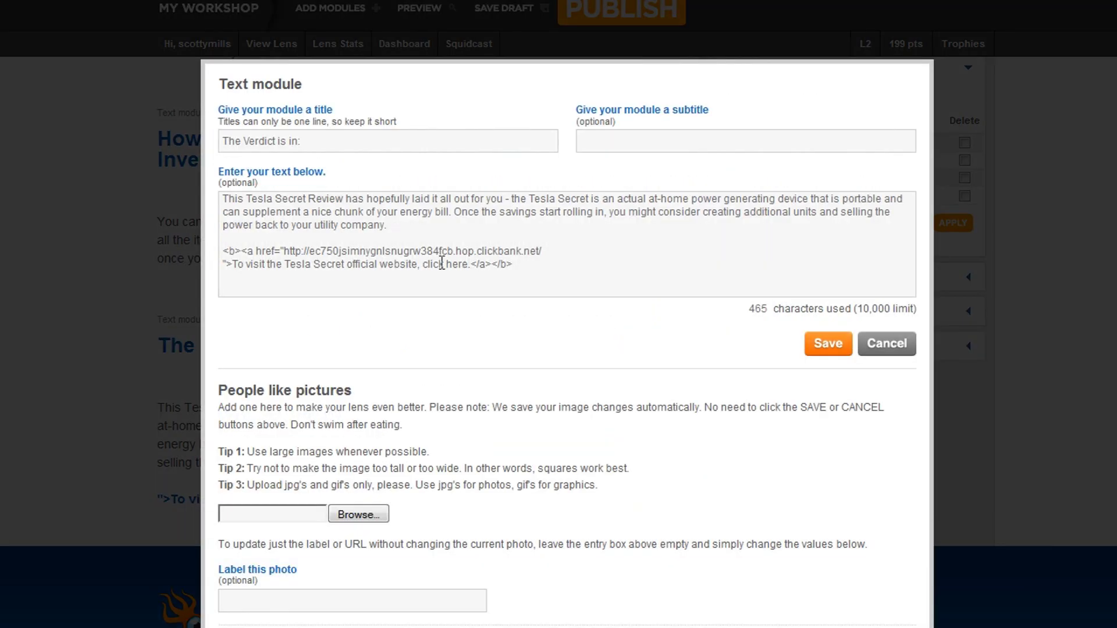
click(409, 253)
click(564, 251)
key(Delete)
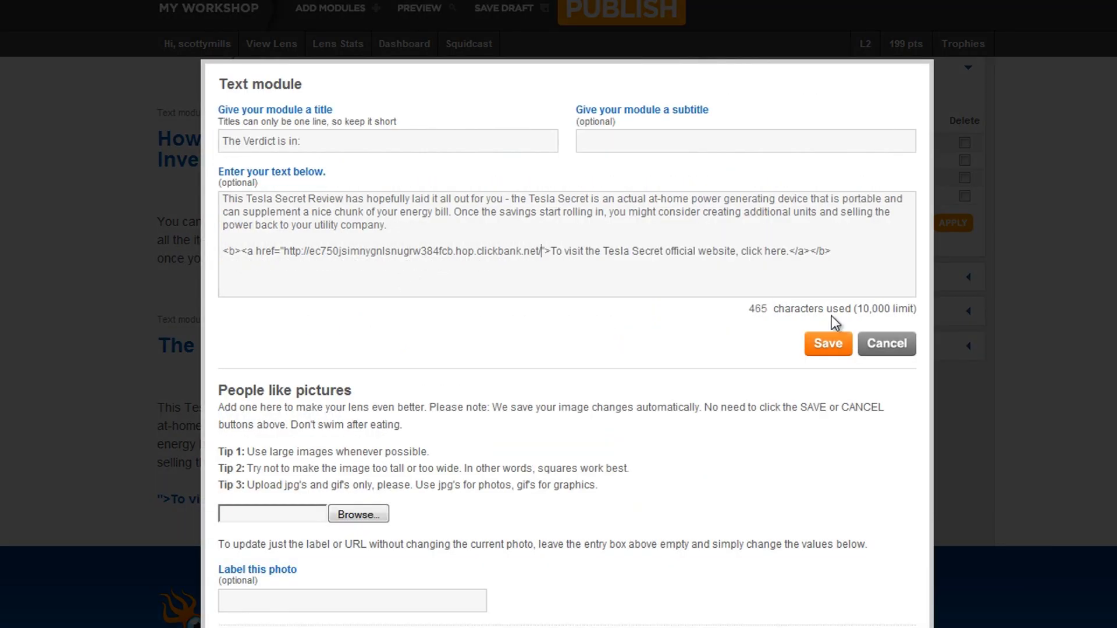
click(826, 347)
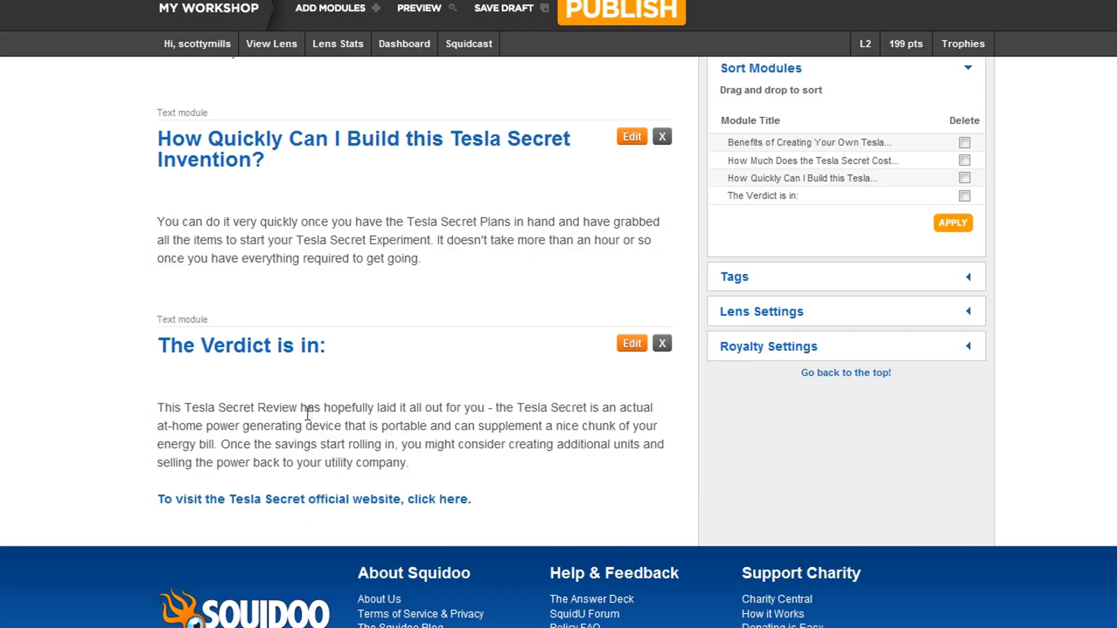
scroll(319, 413, up, 3)
Wrap the introduction's Tesla Secret link in <b></b> tags and save the Lens Description.
scroll(320, 413, up, 10)
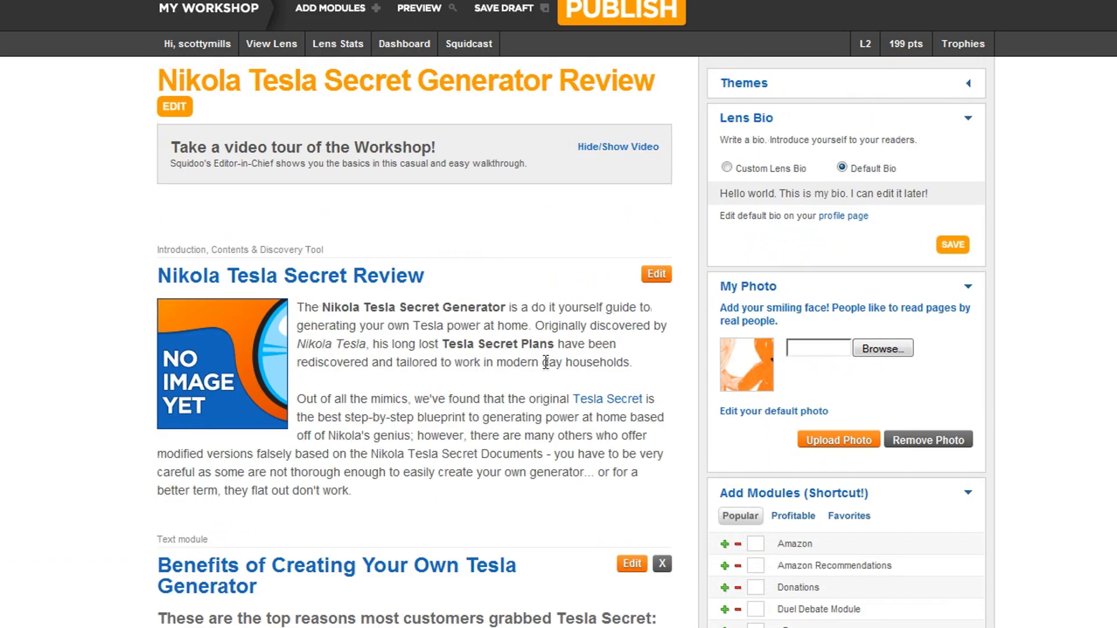
click(656, 276)
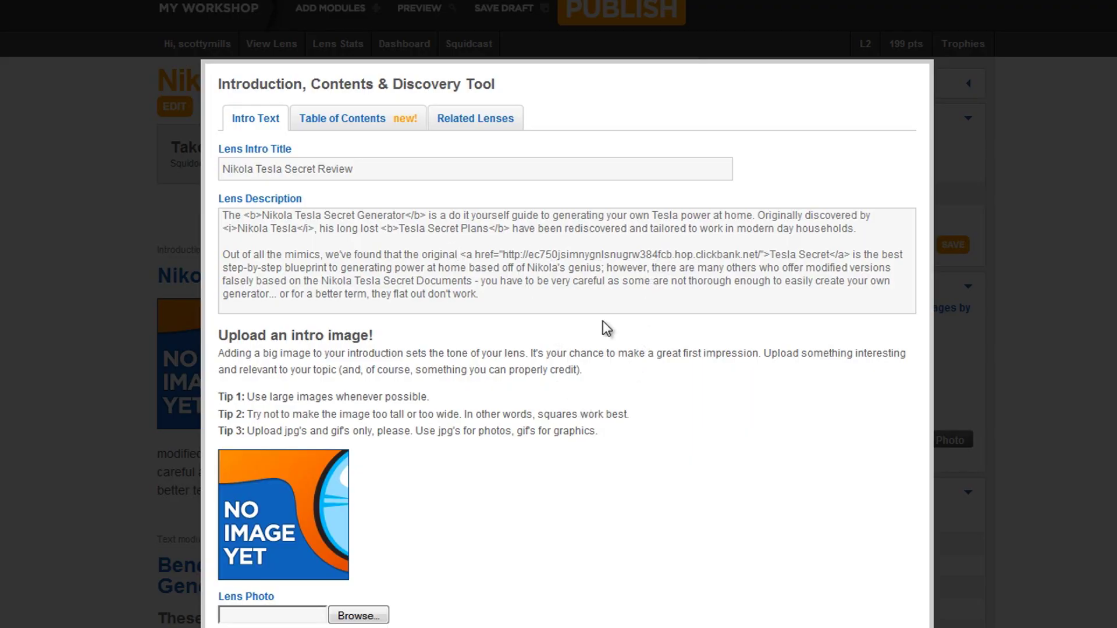
text(<>)
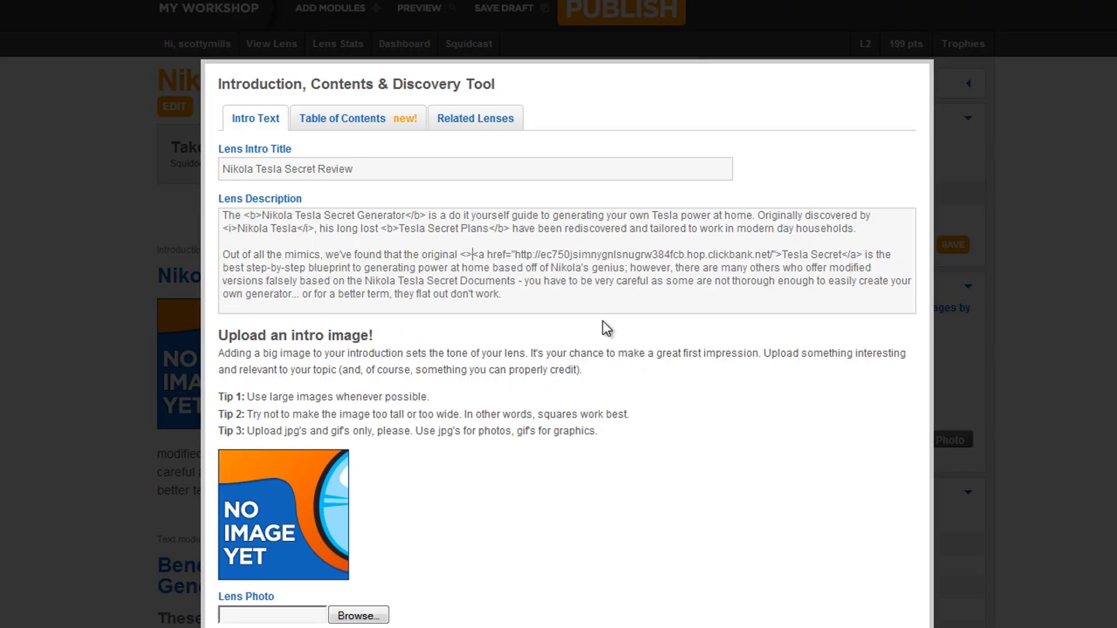
text(b)
key(Right)
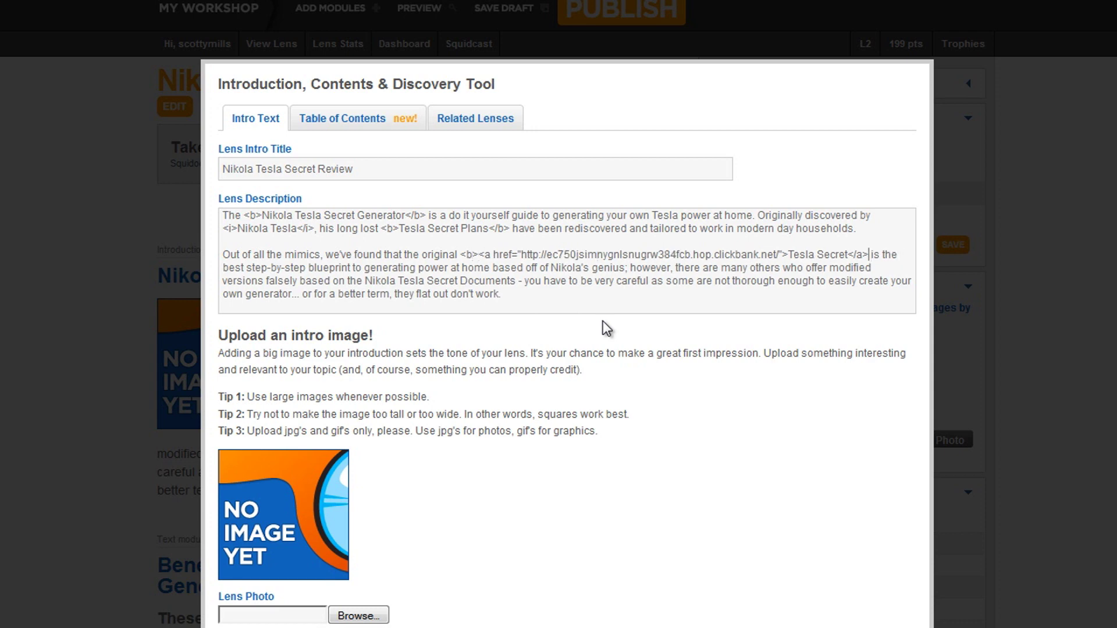
text(>?)
key(BackSpace)
key(BackSpace)
text(</a></b)
scroll(494, 163, down, 3)
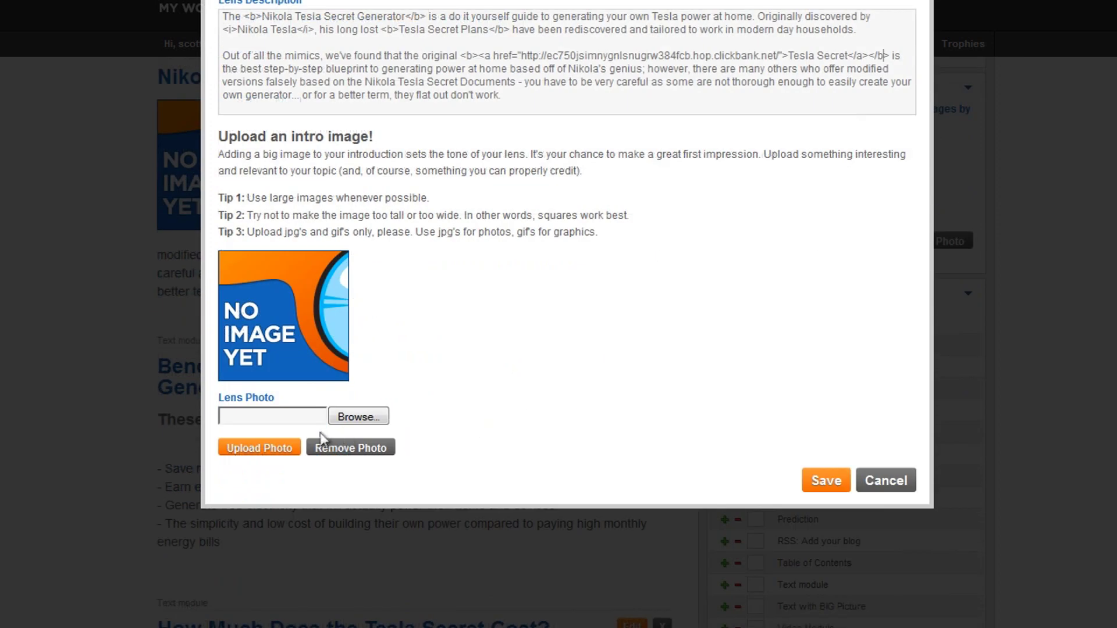
click(827, 482)
scroll(637, 401, down, 4)
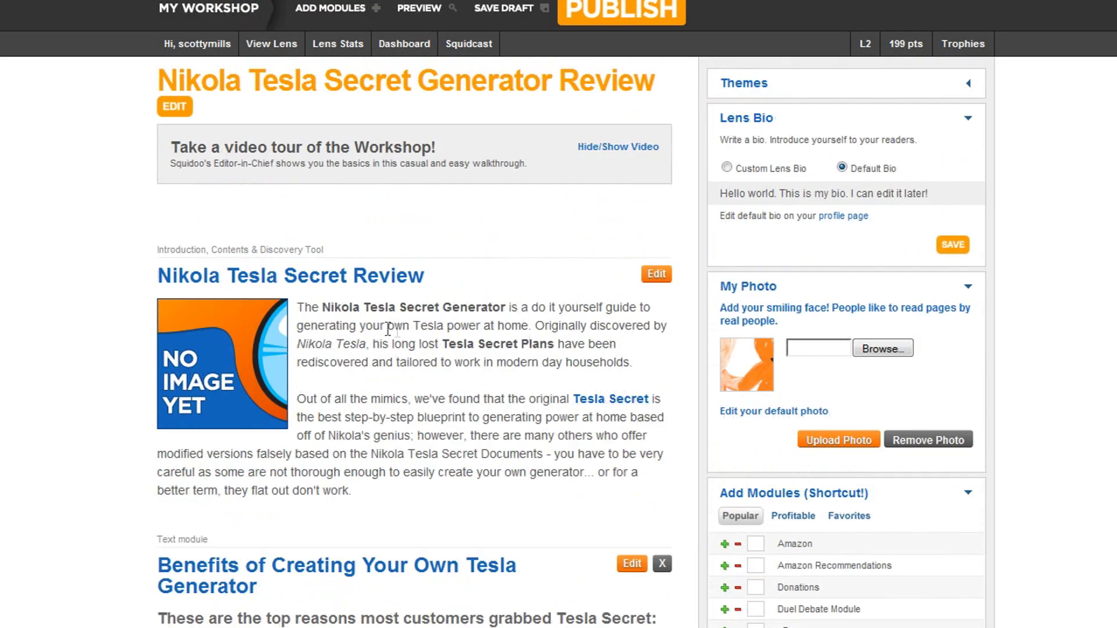
scroll(521, 349, down, 5)
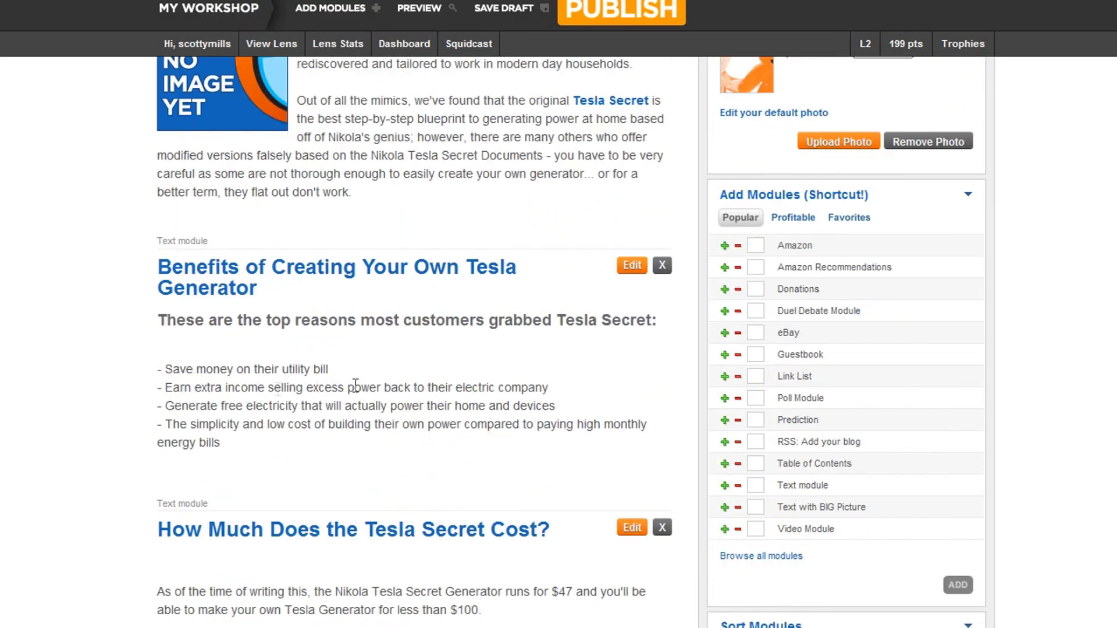
Wrap 'Nikola Tesla Secret Generator' in <b></b> tags in the cost module and save it.
scroll(333, 452, down, 3)
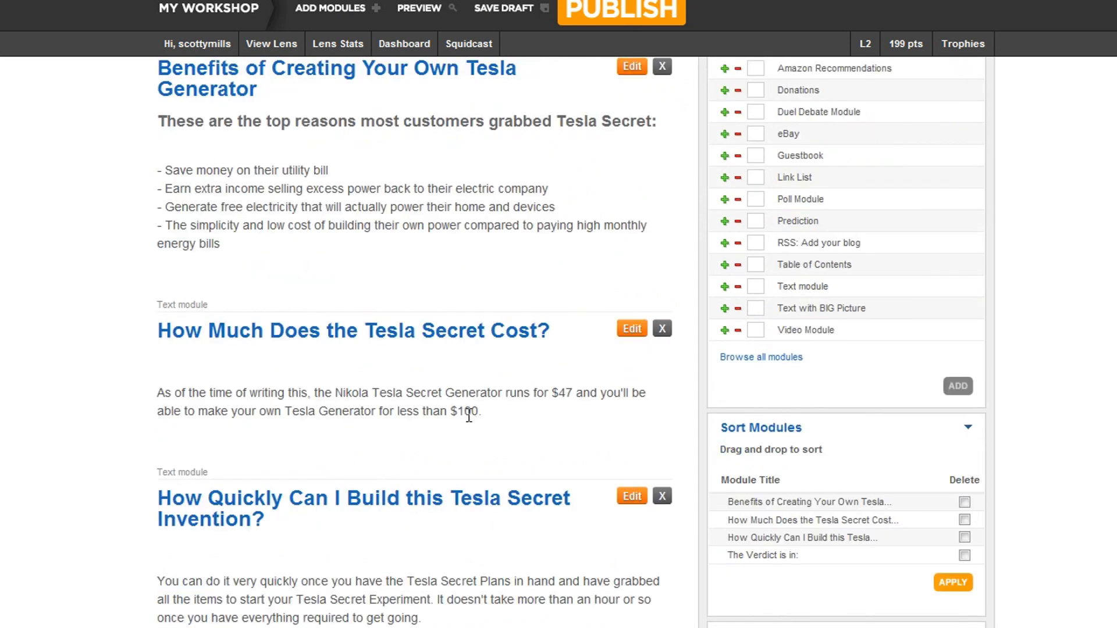
drag(343, 394, 501, 394)
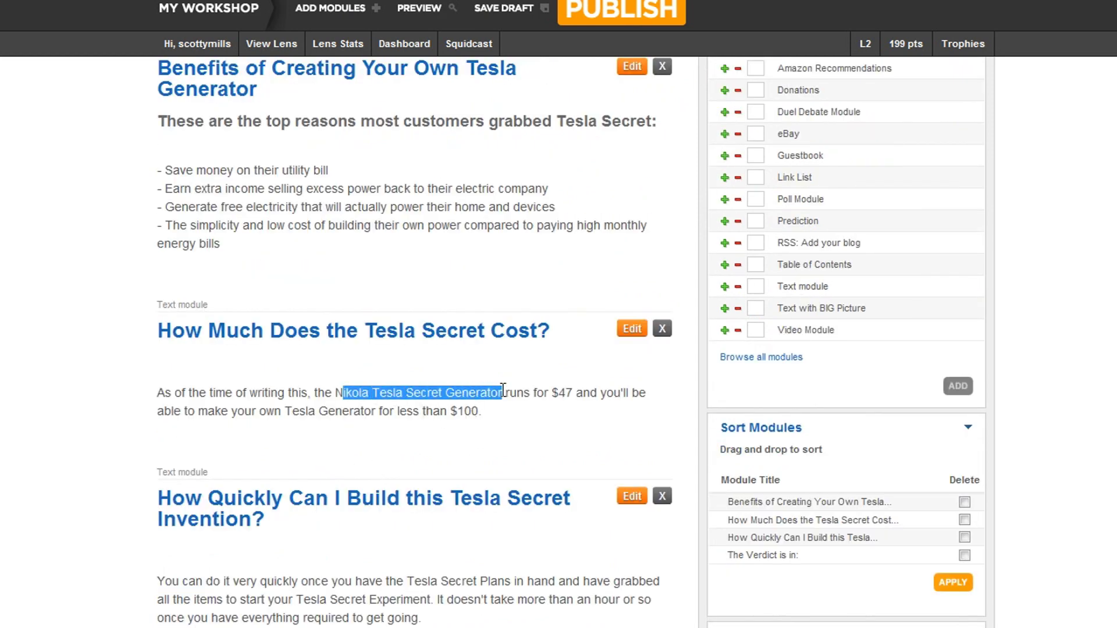
click(635, 329)
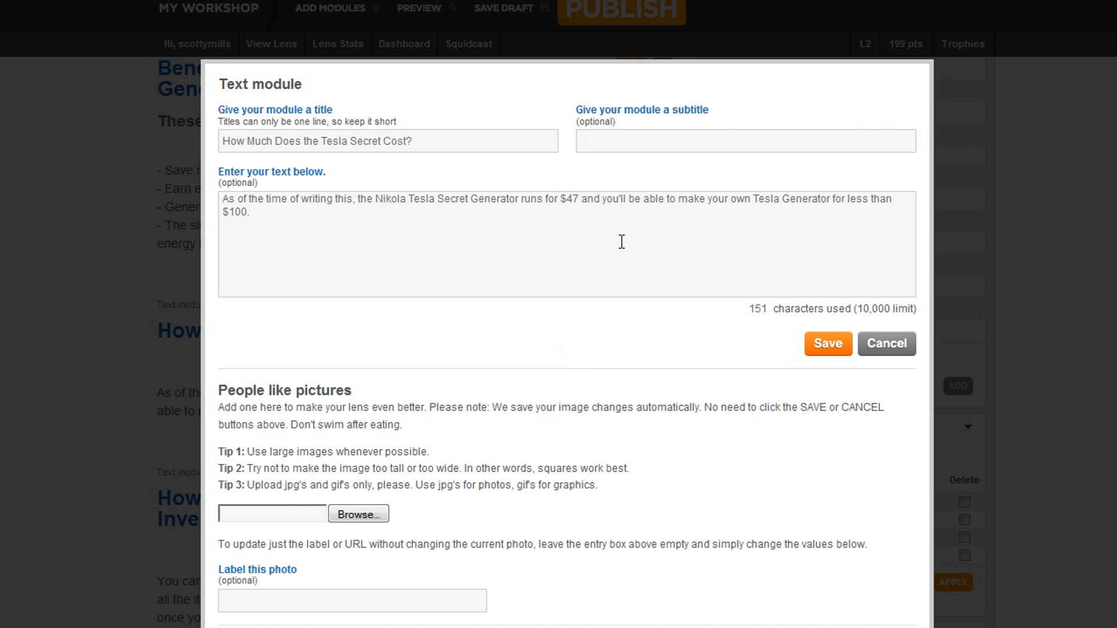
text(<>)
text(b)
key(Right)
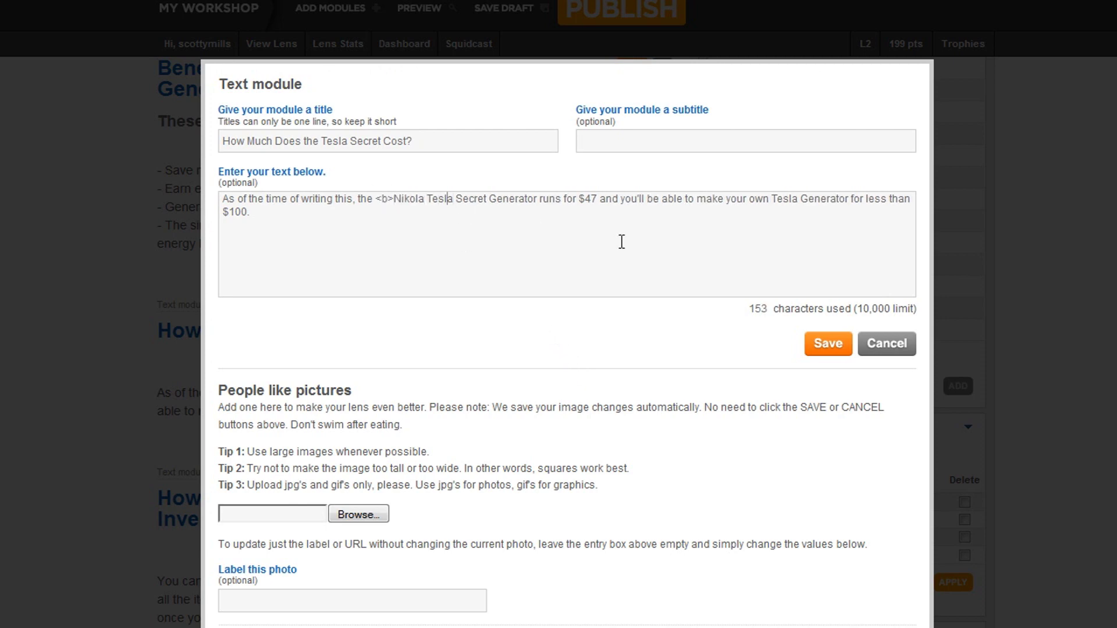
text(<?)
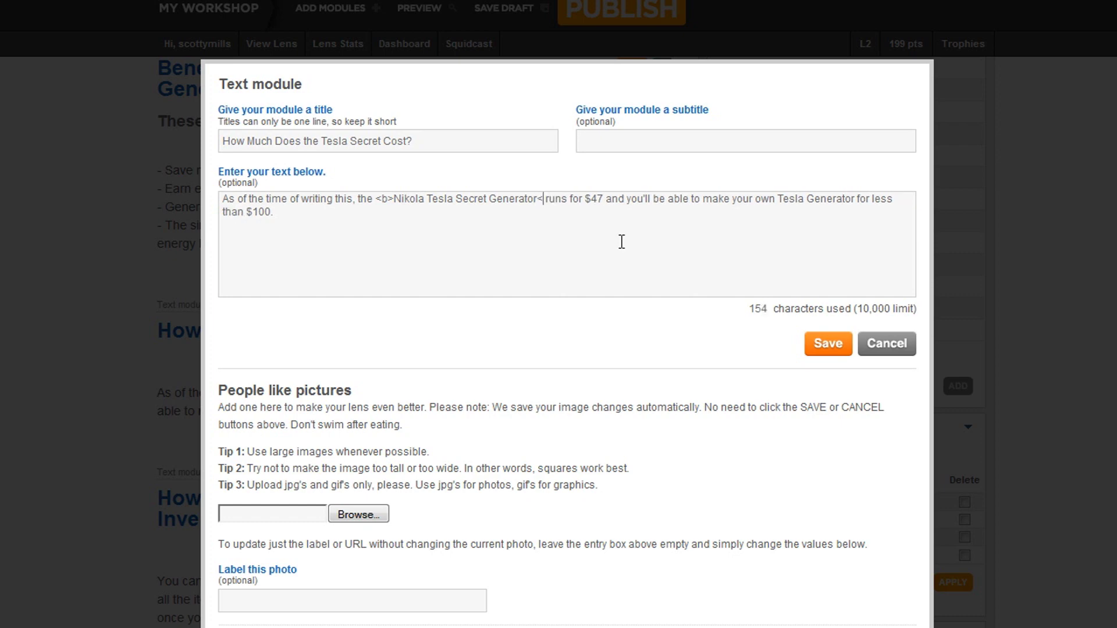
key(BackSpace)
text(?)
key(BackSpace)
text(>)
text(/b>)
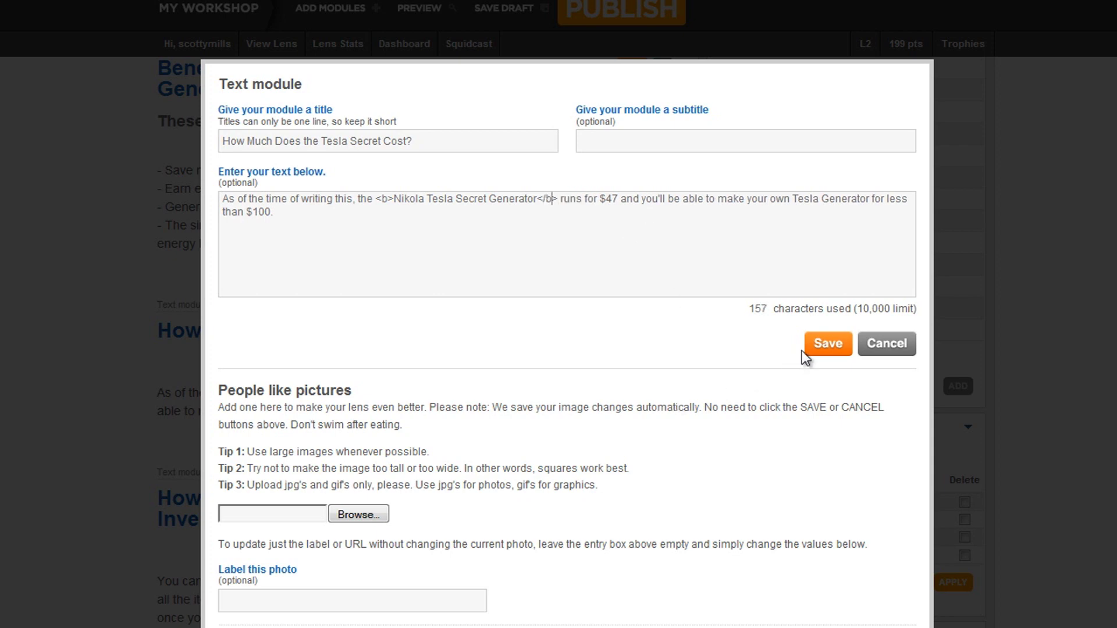
click(807, 349)
scroll(498, 330, down, 5)
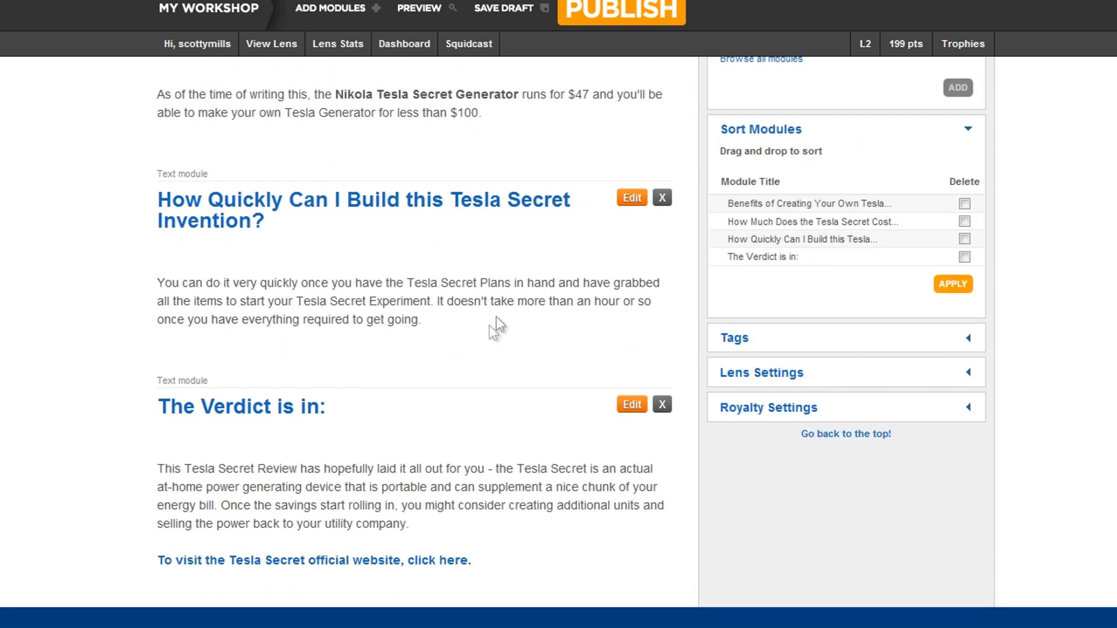
Wrap 'Tesla Secret Plans' in <b></b> tags in the How Quickly module and save it.
drag(408, 285, 522, 283)
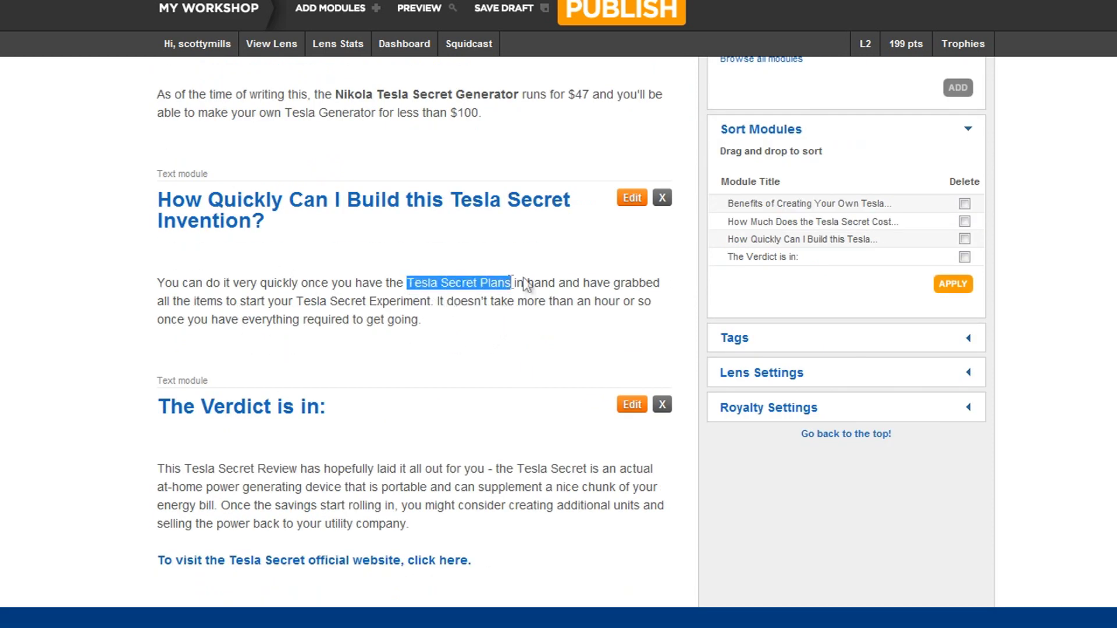
click(633, 199)
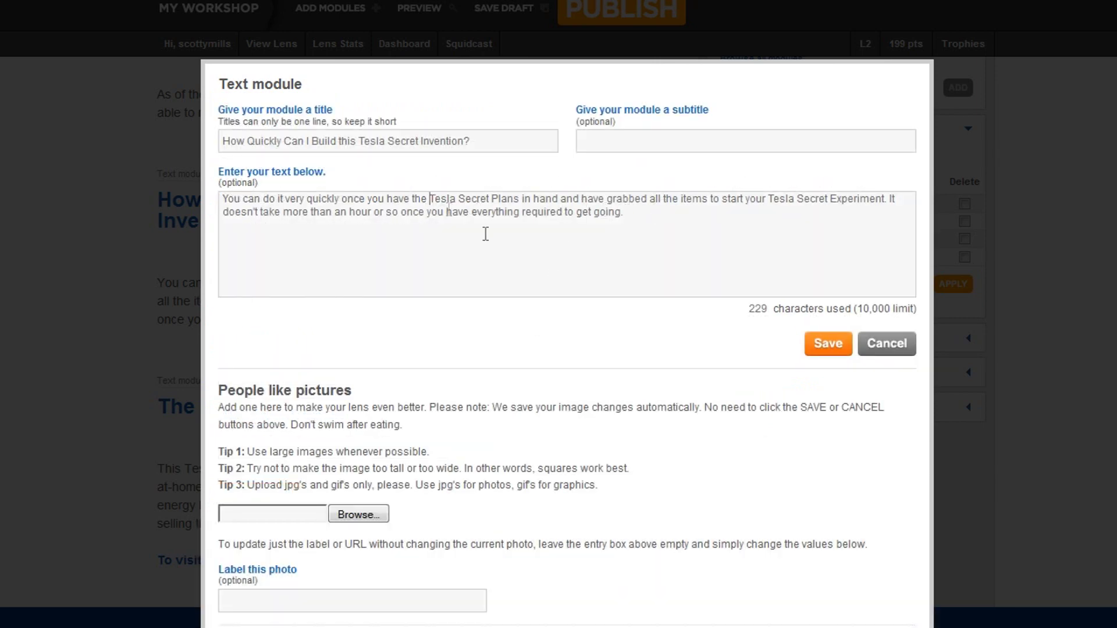
text(<b>)
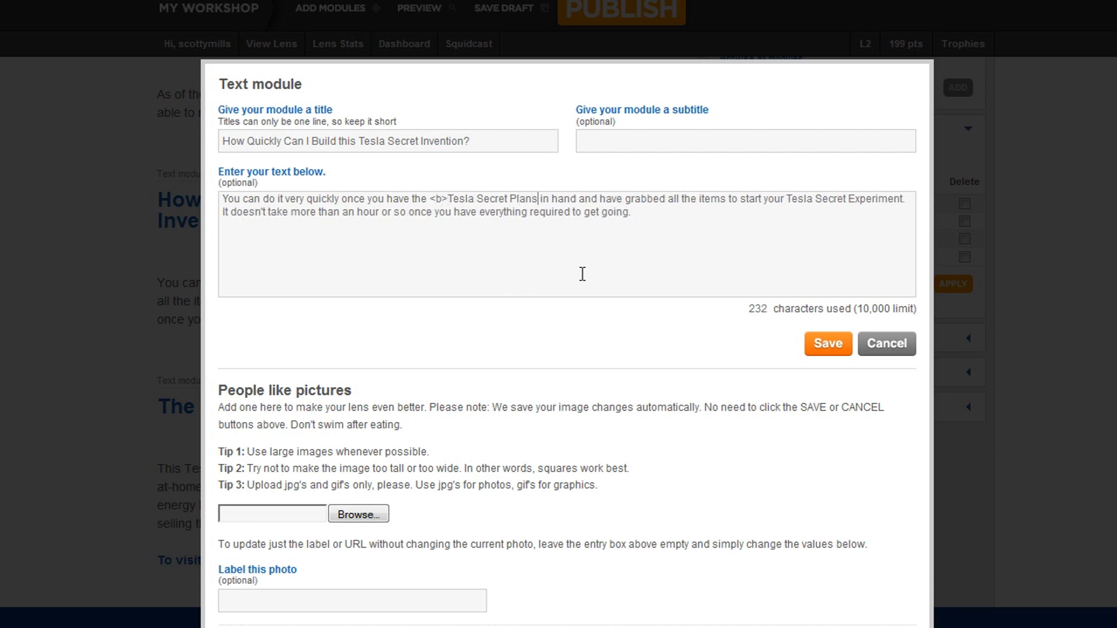
text(>?)
key(BackSpace)
key(BackSpace)
text(<>)
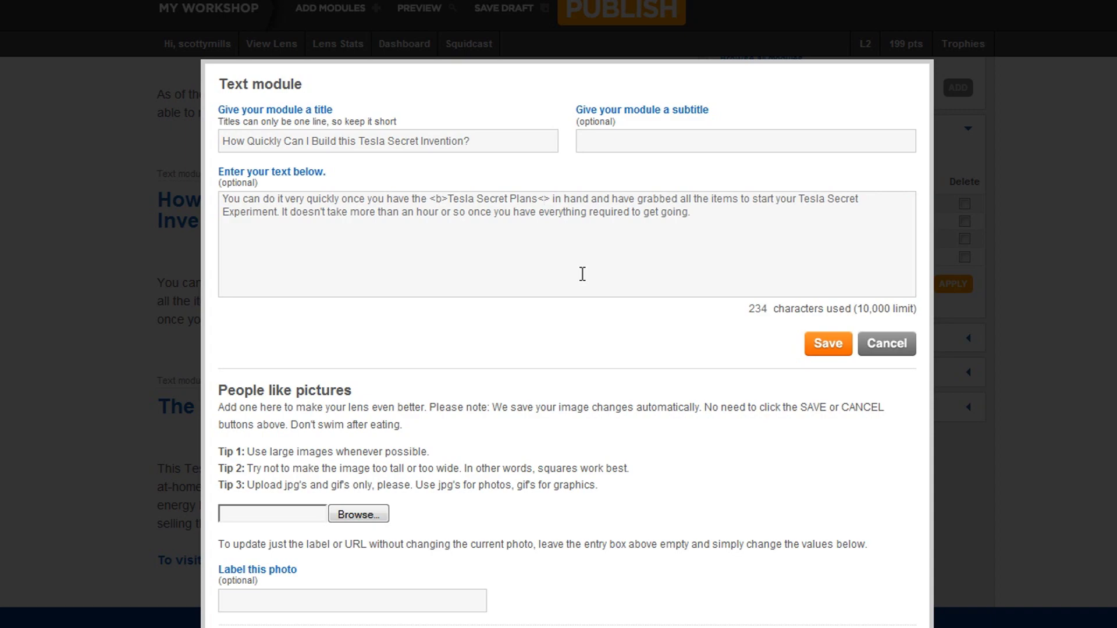
text(/b)
click(826, 353)
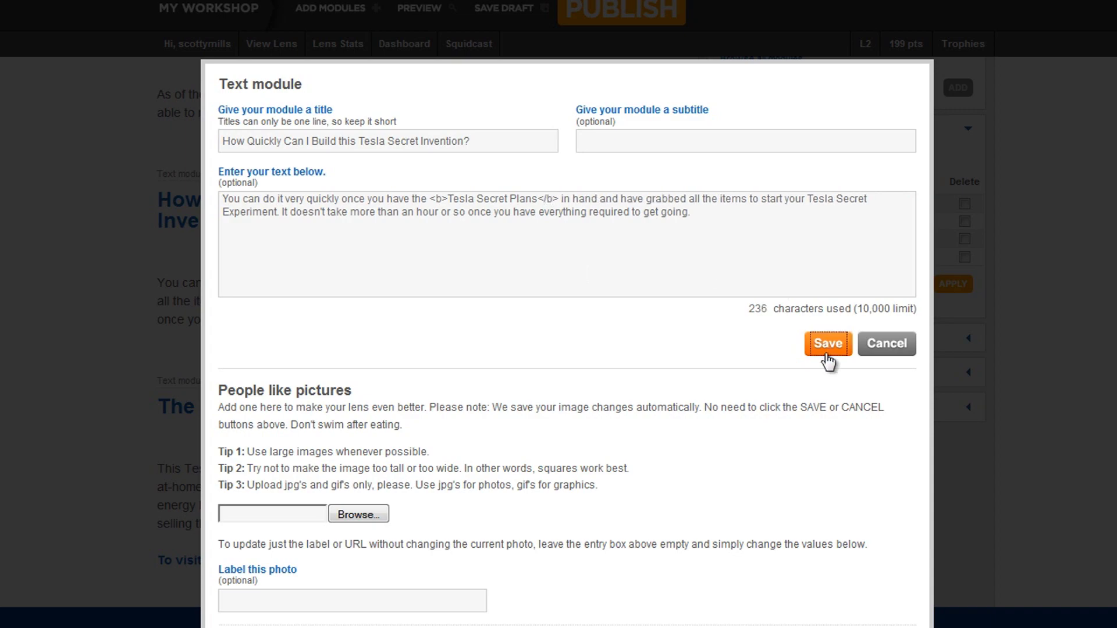
scroll(501, 326, down, 2)
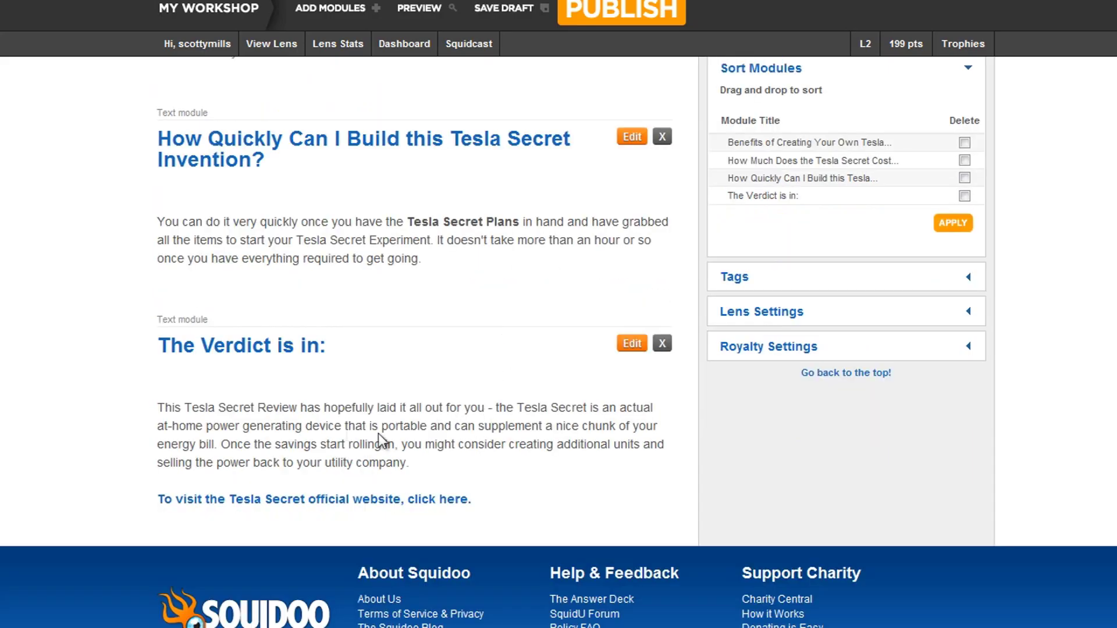
Scroll the lens page up and back down before leaving the editor.
scroll(466, 448, up, 15)
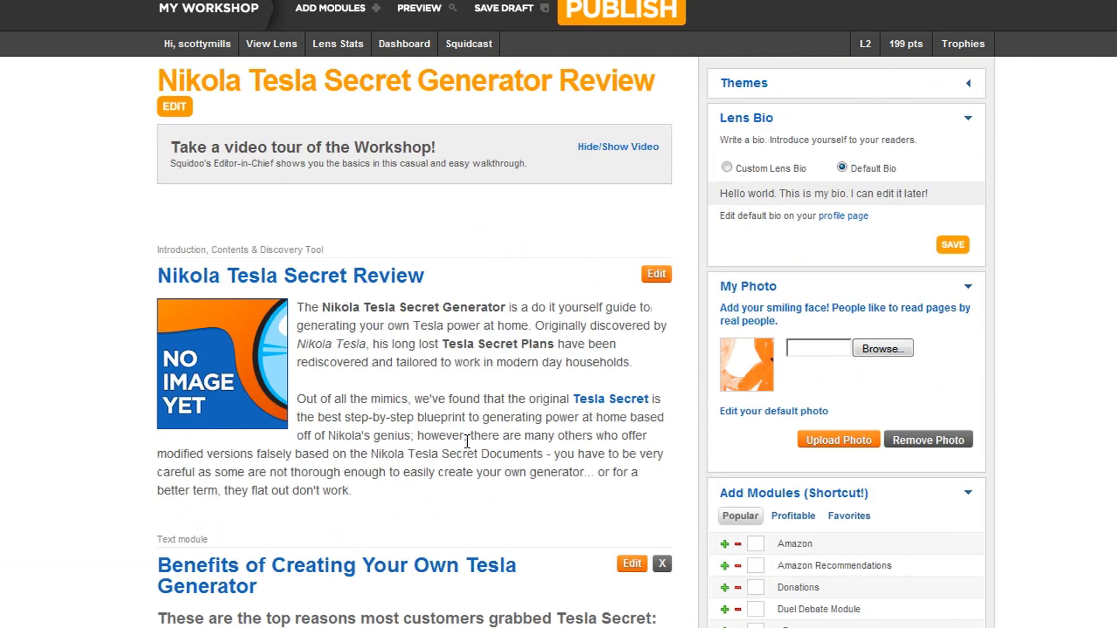
scroll(469, 439, down, 2)
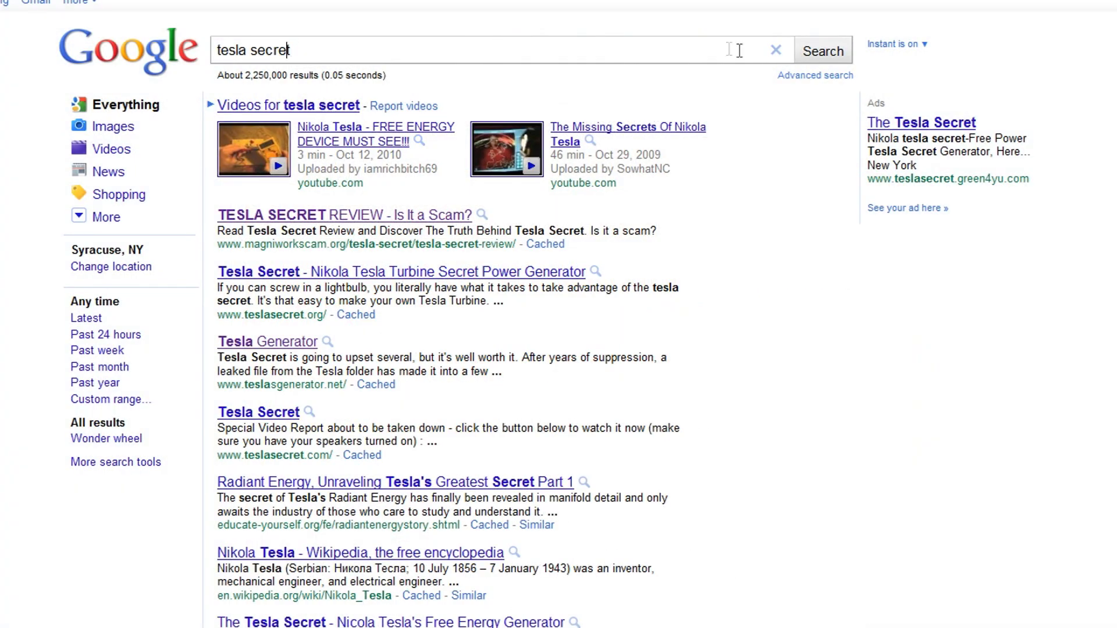
Re-run the 'tesla secret' search and switch to image results.
click(829, 58)
click(113, 126)
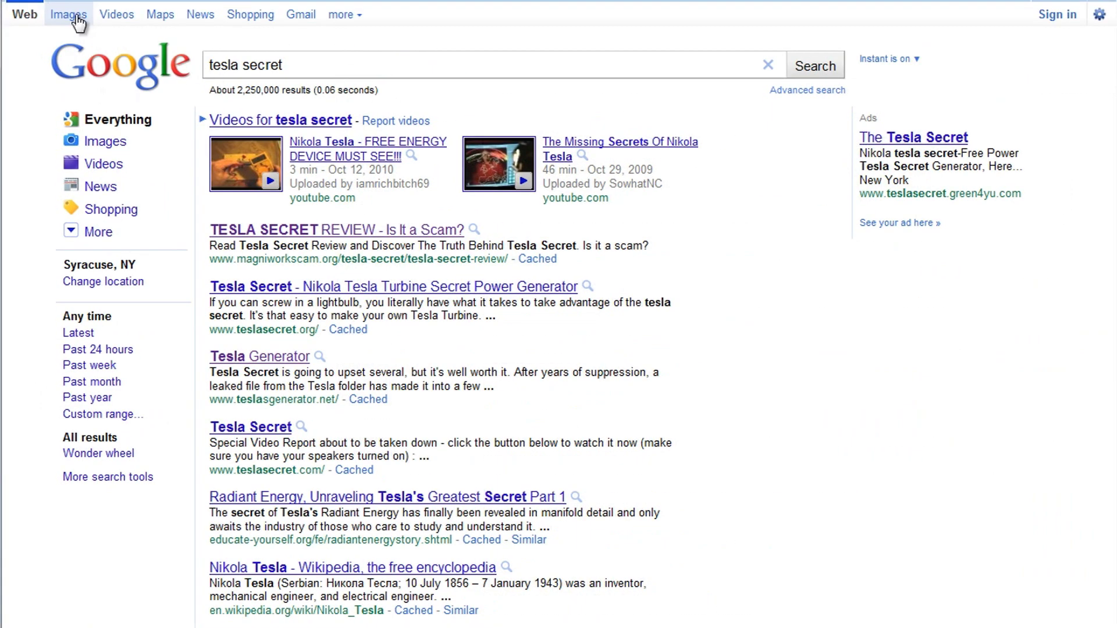
click(77, 18)
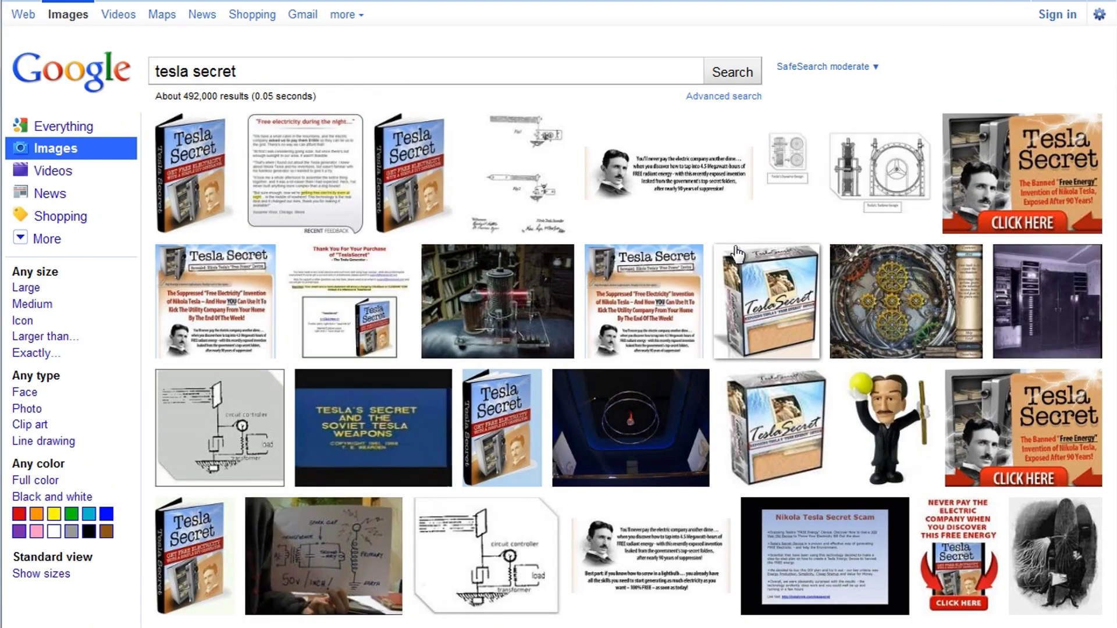
Browse the 'tesla secret' image results looking for a Nikola Tesla portrait.
scroll(780, 349, down, 5)
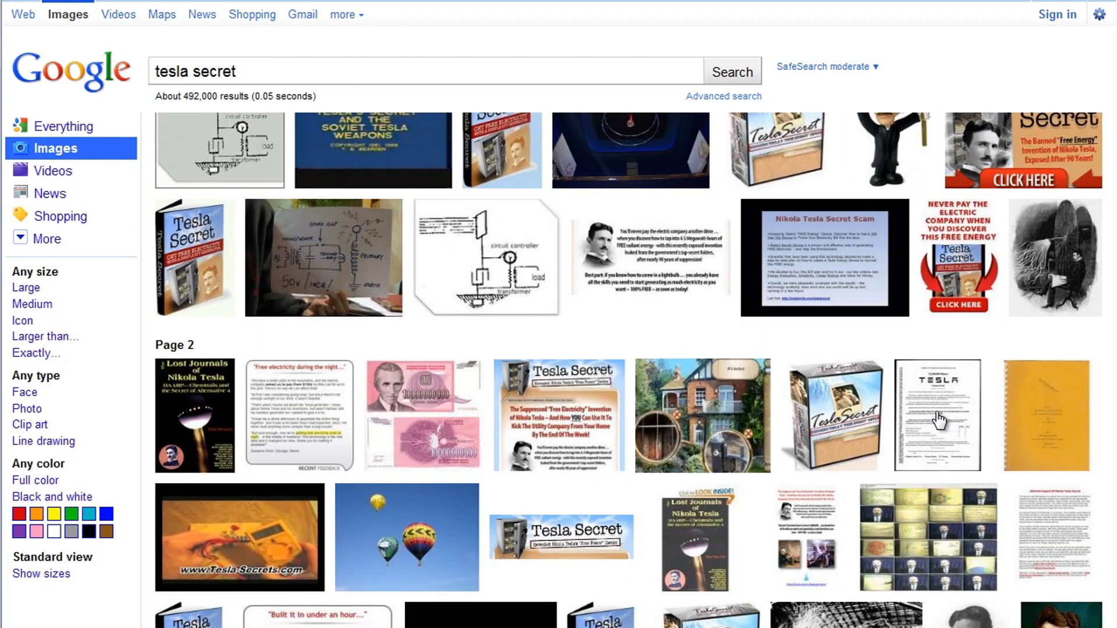
scroll(938, 419, down, 4)
scroll(930, 416, up, 7)
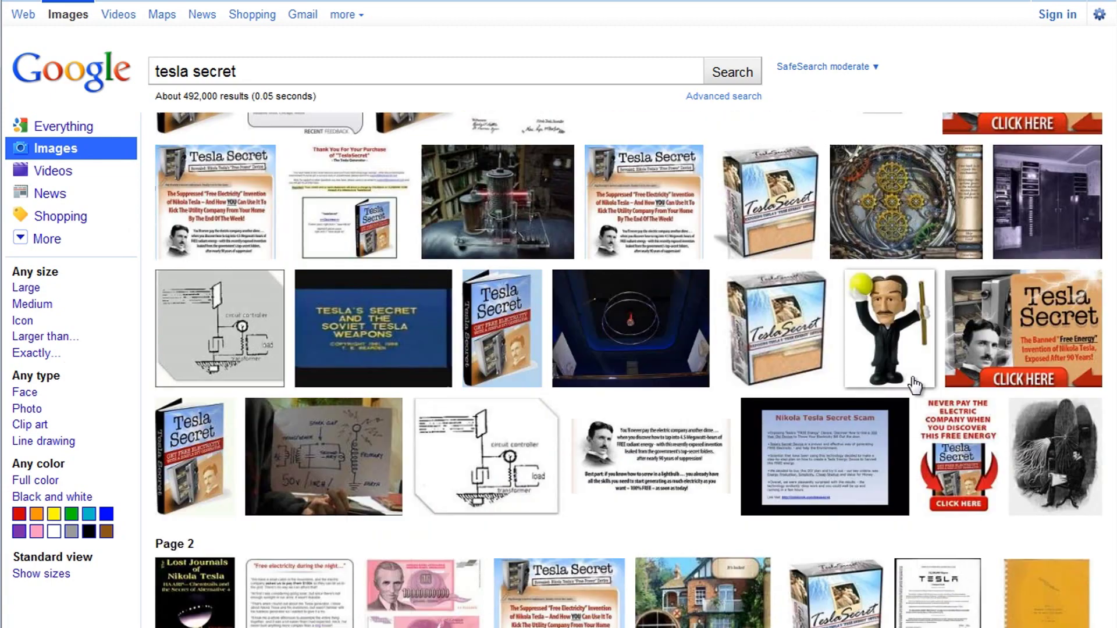
scroll(915, 385, up, 2)
mouse_move(640, 192)
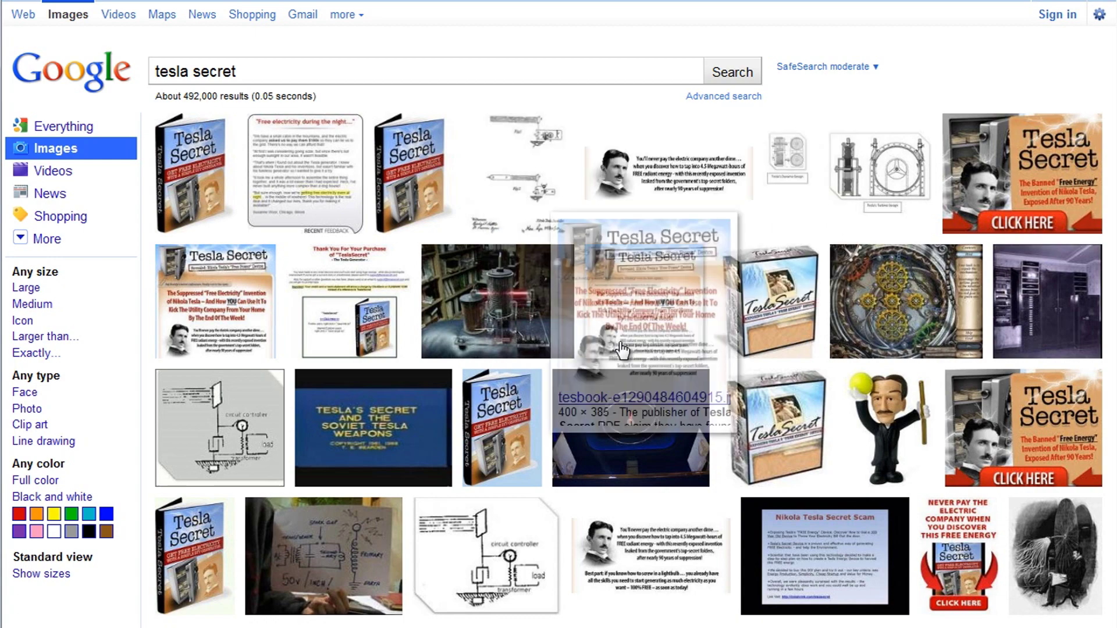
scroll(622, 351, down, 2)
scroll(617, 273, down, 4)
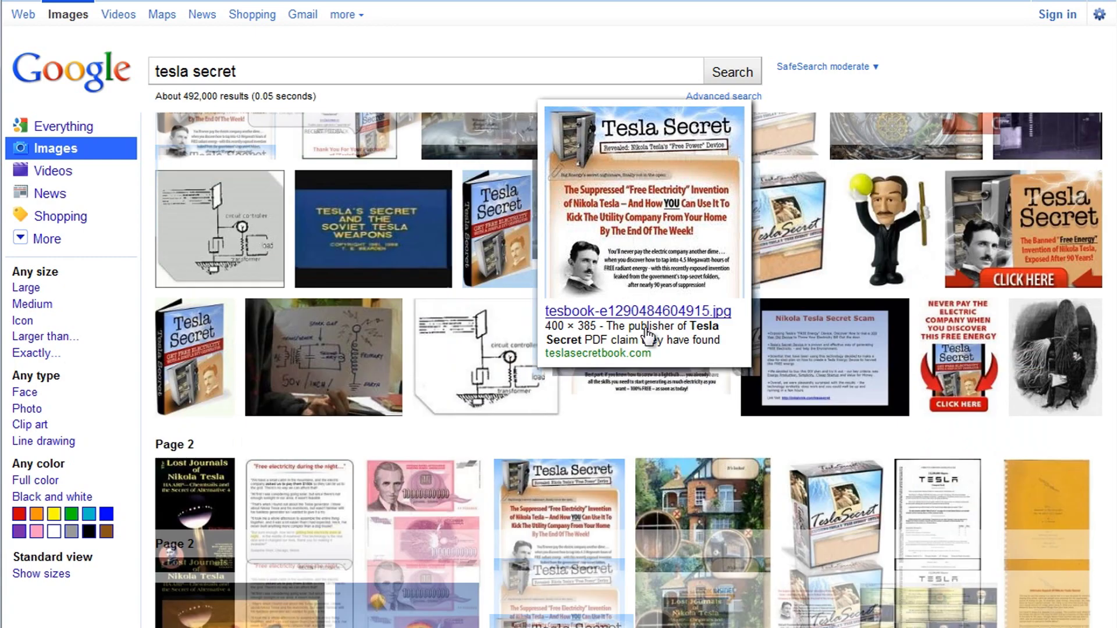
scroll(646, 333, down, 4)
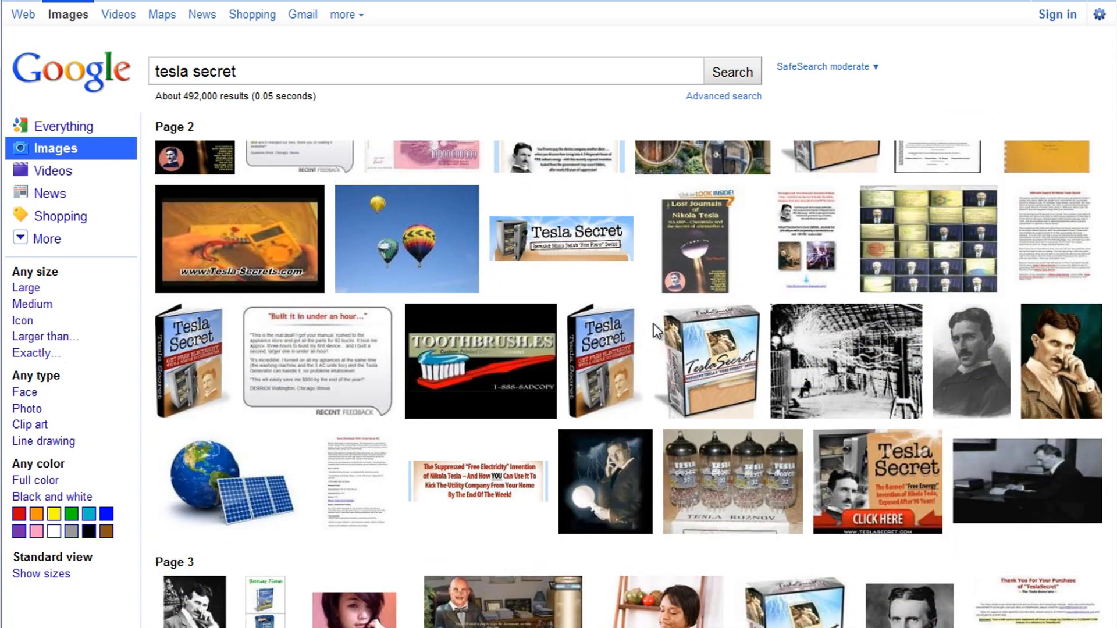
scroll(654, 329, down, 2)
mouse_move(982, 285)
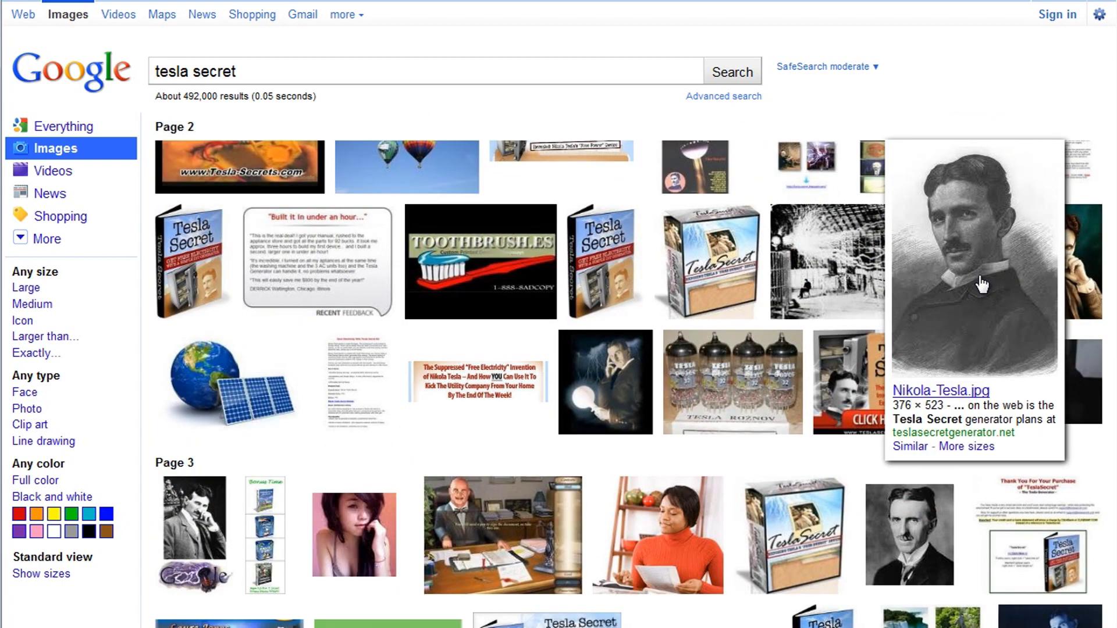
Save the full-size Nikola Tesla portrait from Google Images as Nikola-Tesla.jpg.
click(982, 285)
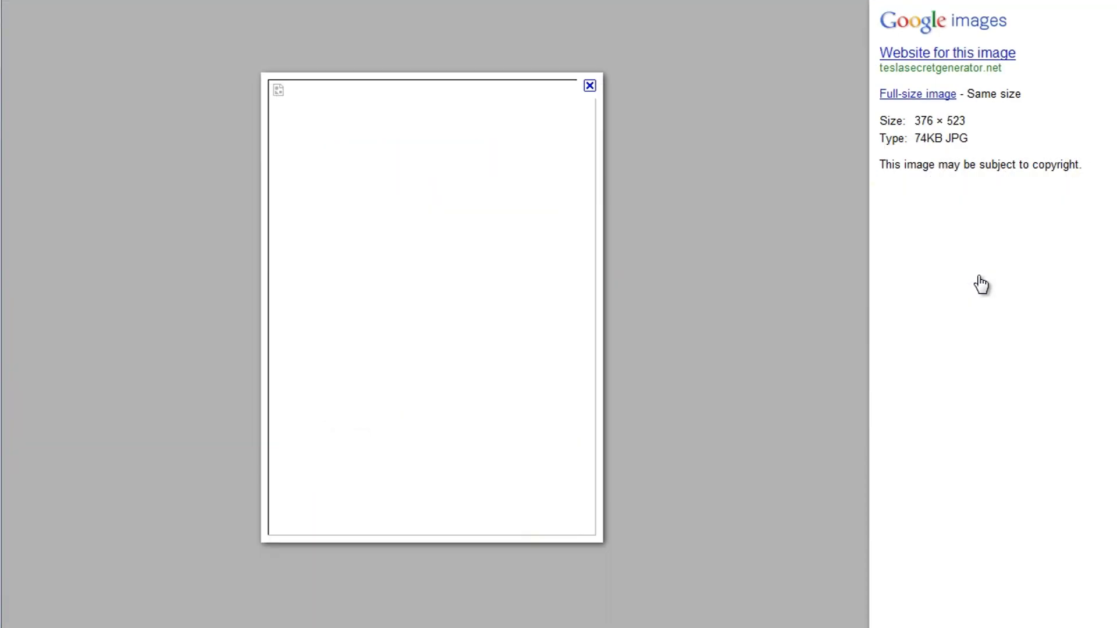
right_click(421, 245)
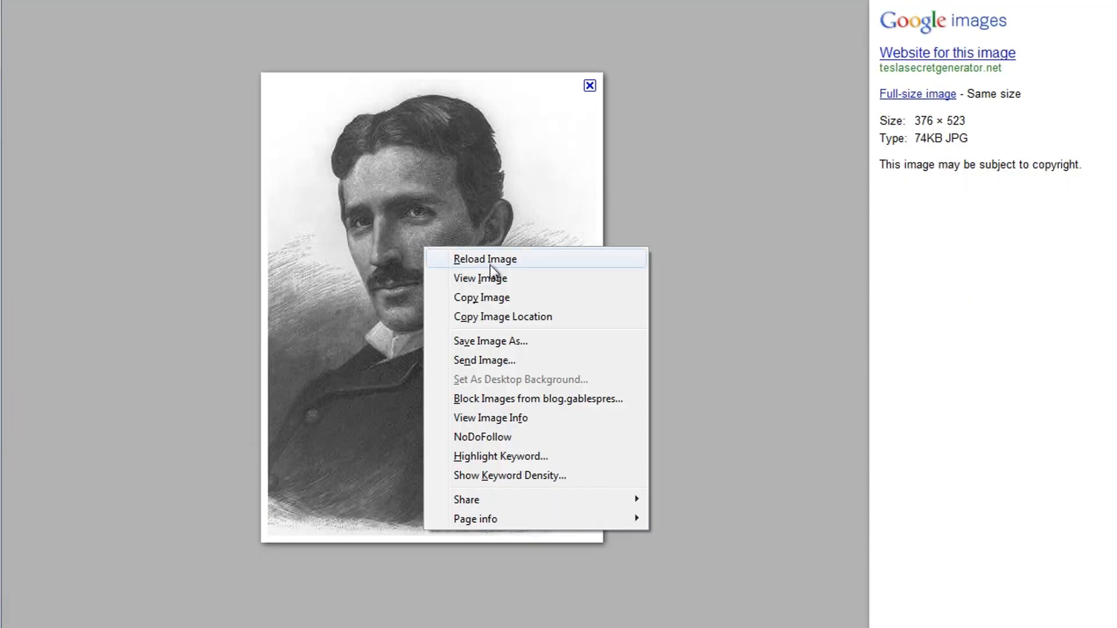
click(515, 342)
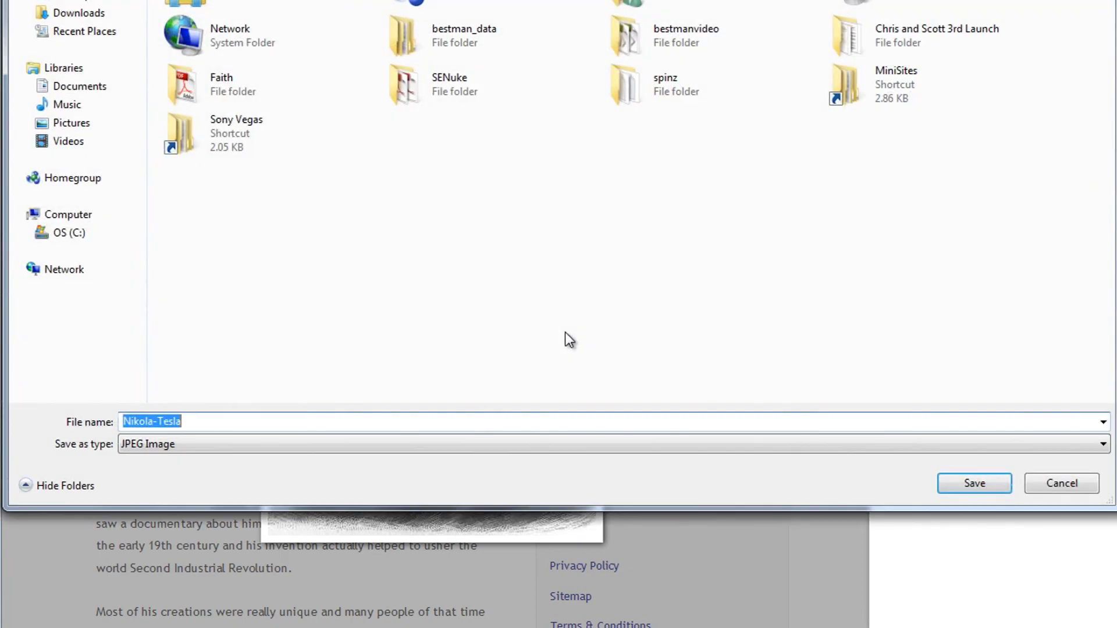
click(467, 285)
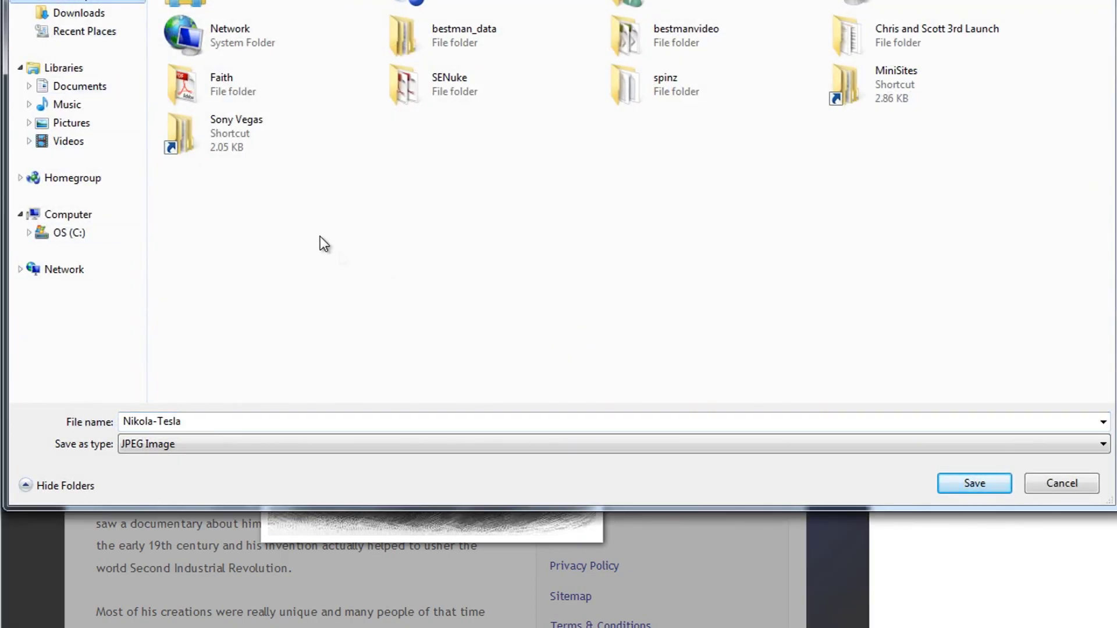
click(972, 489)
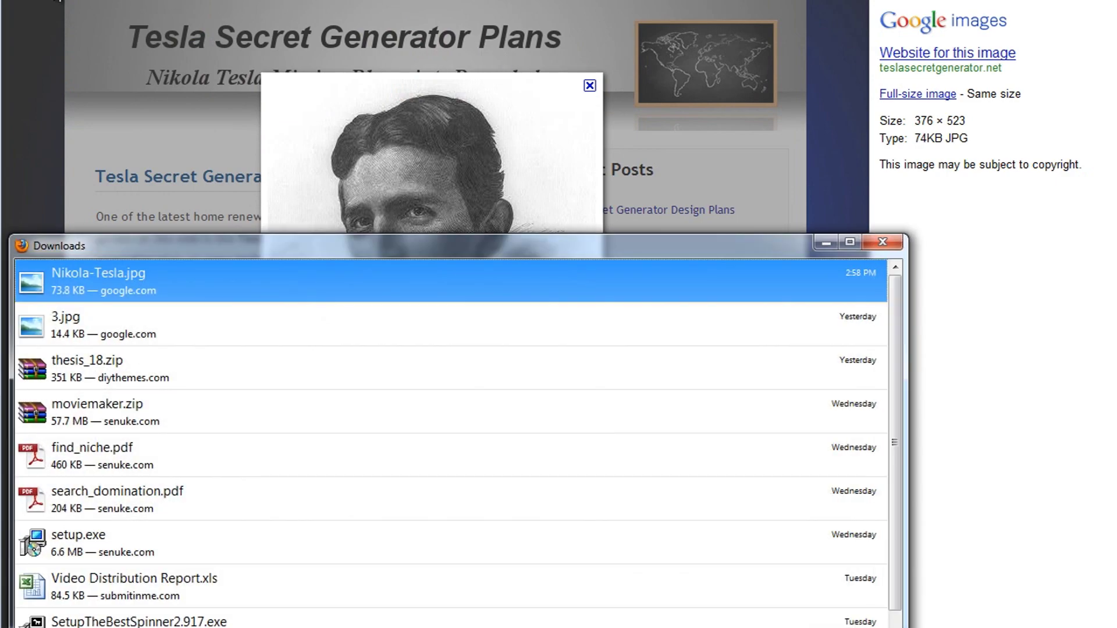
click(883, 242)
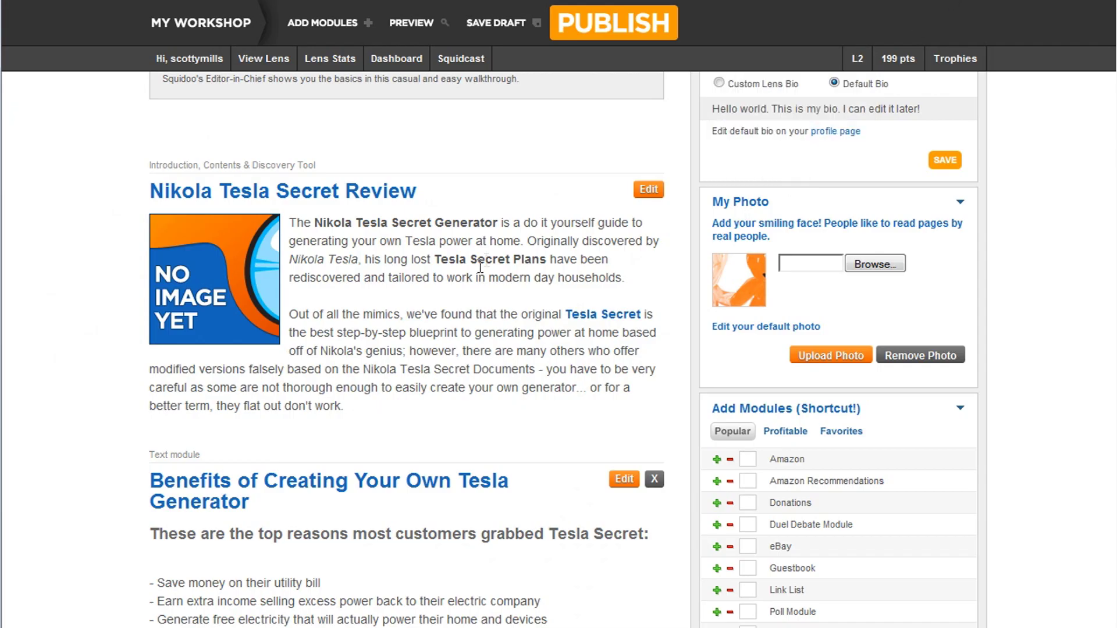
Choose Nikola-Tesla.jpg from the computer as the intro module's picture.
click(648, 189)
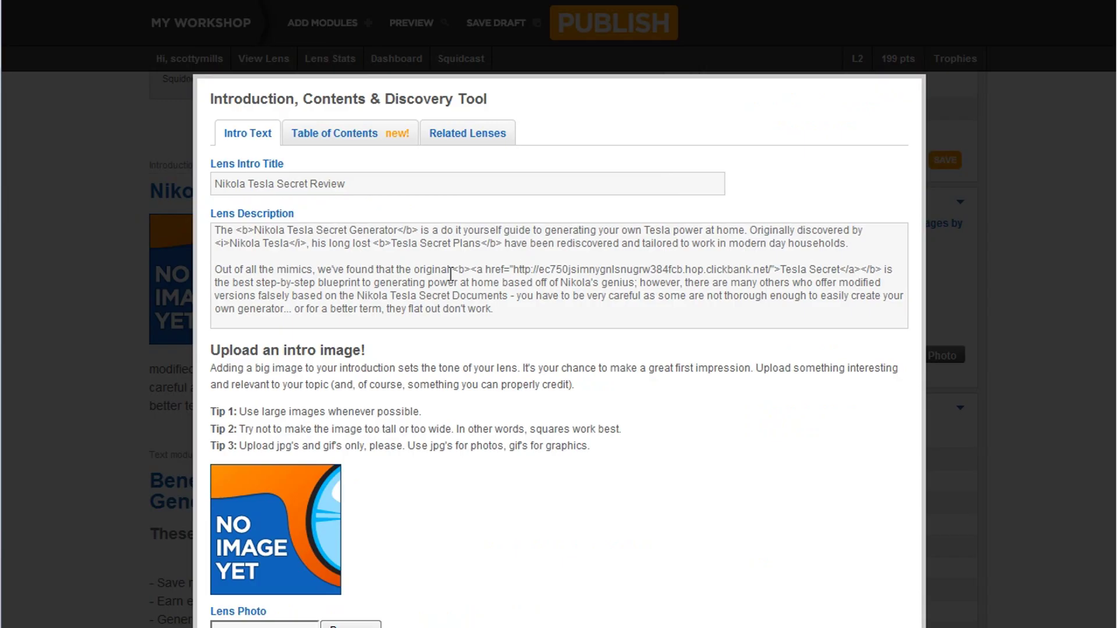
scroll(439, 254, down, 5)
click(329, 436)
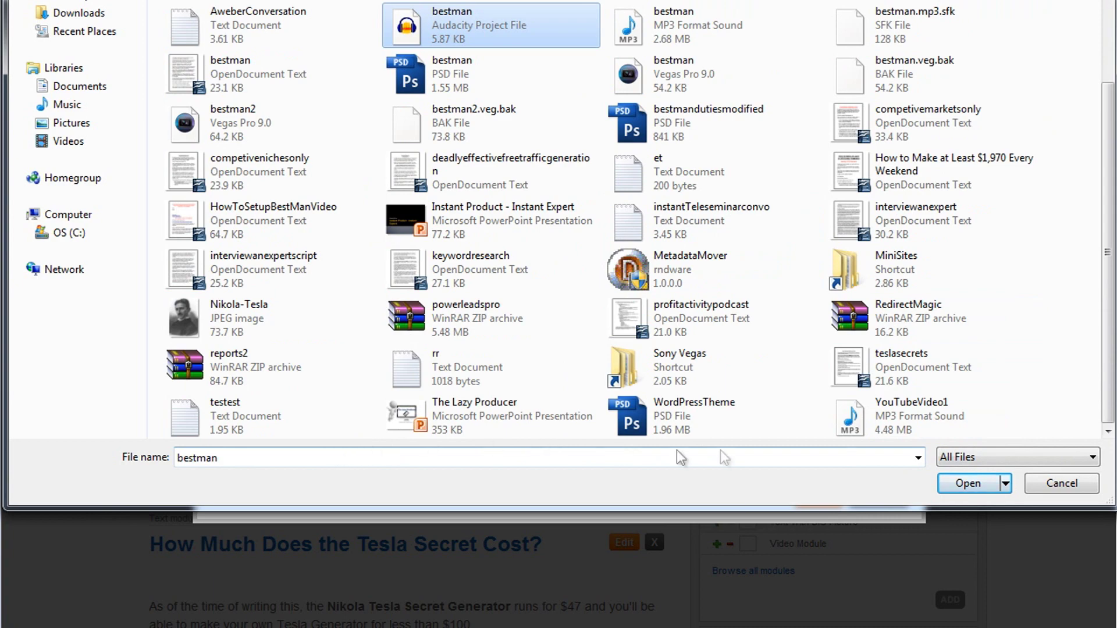
double_click(233, 319)
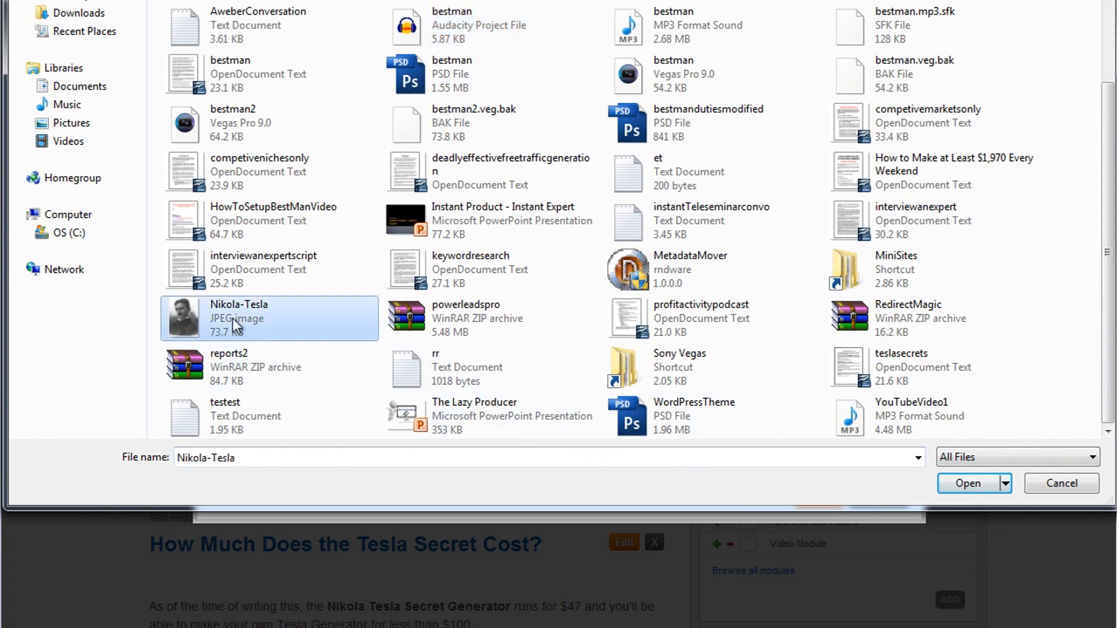
click(807, 496)
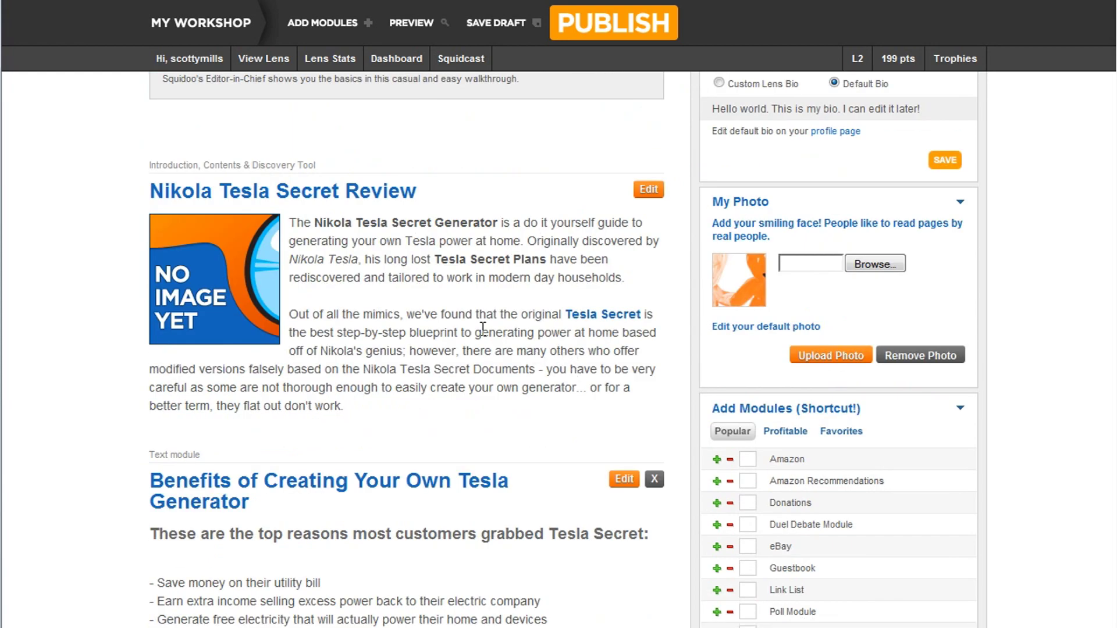
Reopen the intro module and save it with the Tesla portrait in place.
scroll(466, 279, up, 2)
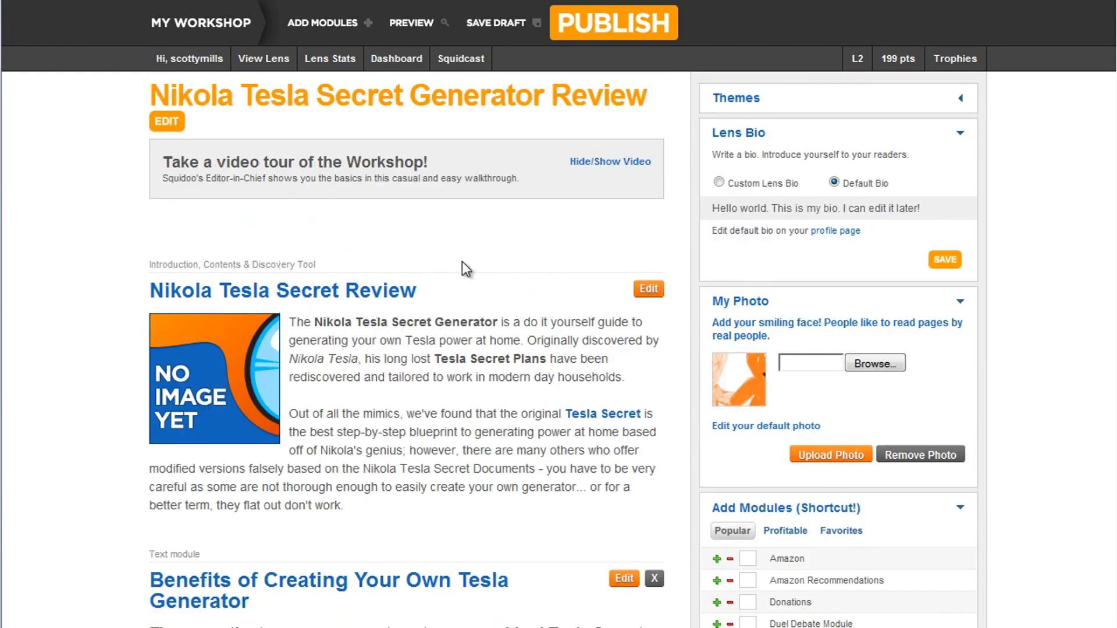
click(651, 290)
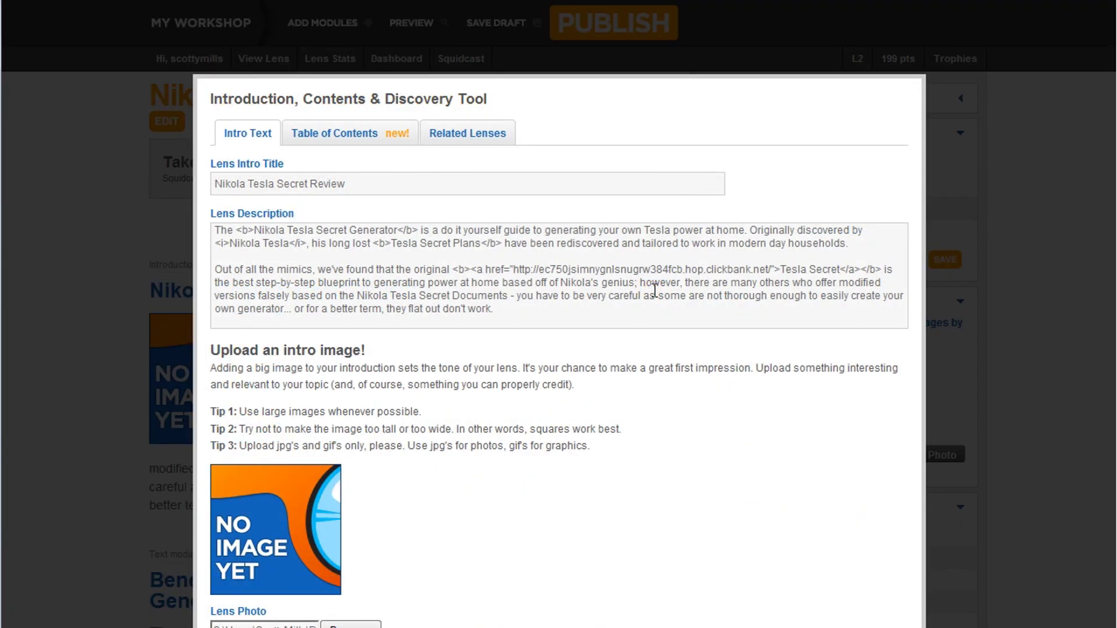
scroll(509, 349, down, 7)
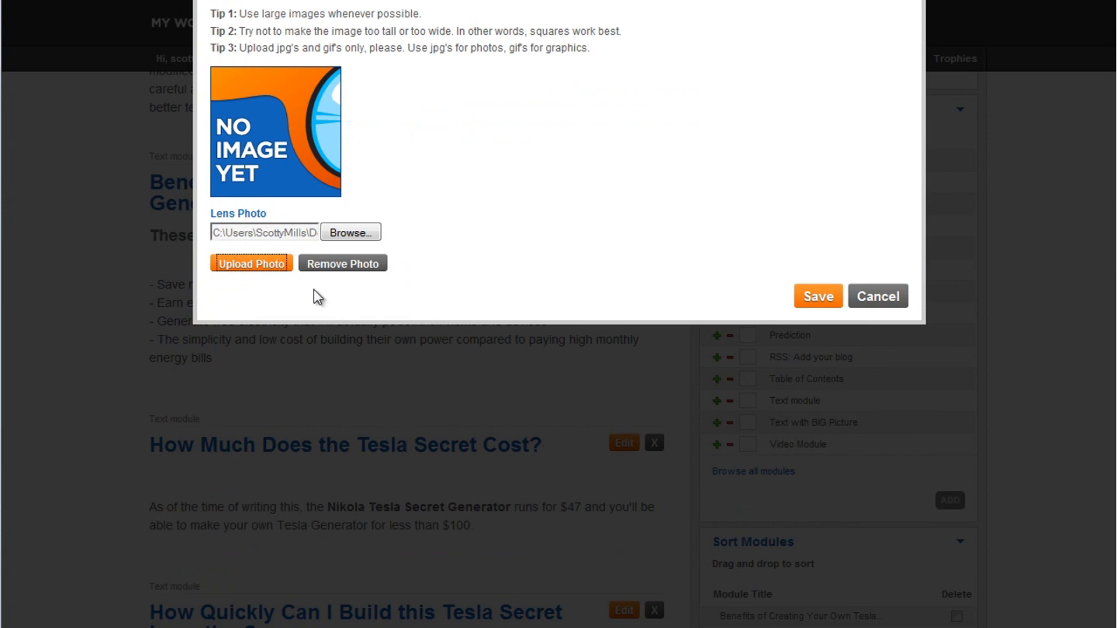
scroll(337, 305, up, 3)
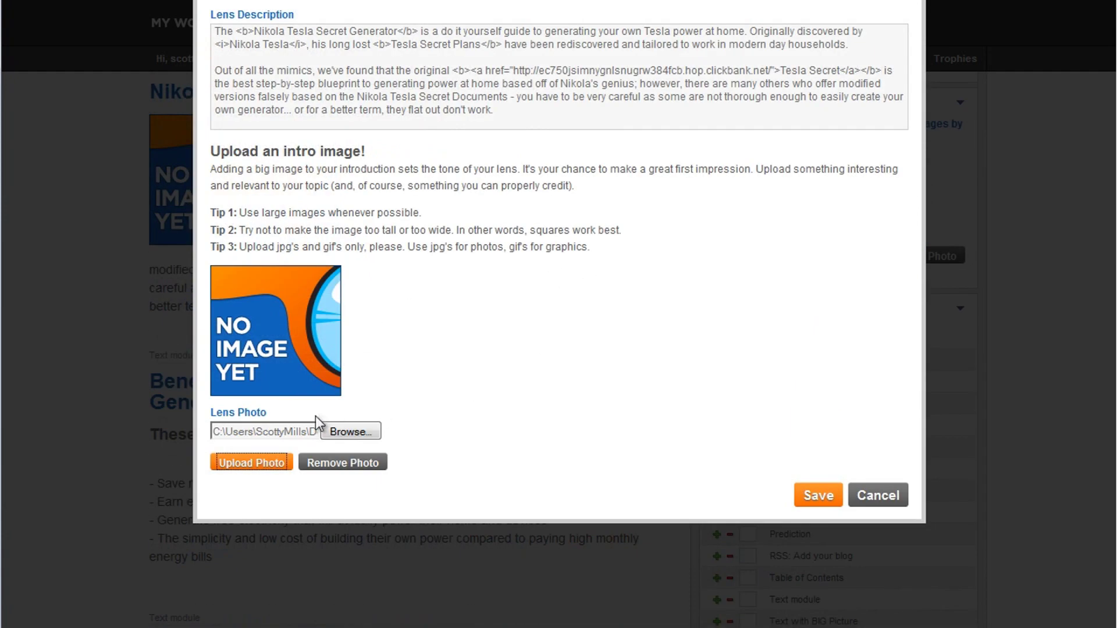
scroll(622, 433, down, 3)
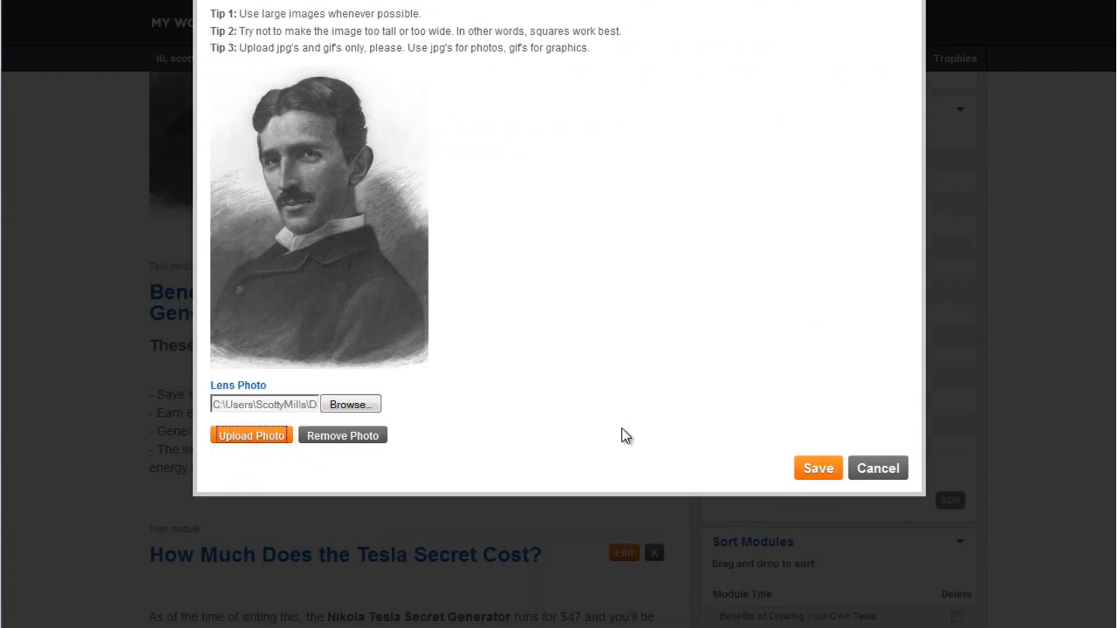
click(817, 471)
Scroll through the lens sections below the new intro portrait.
scroll(648, 389, up, 3)
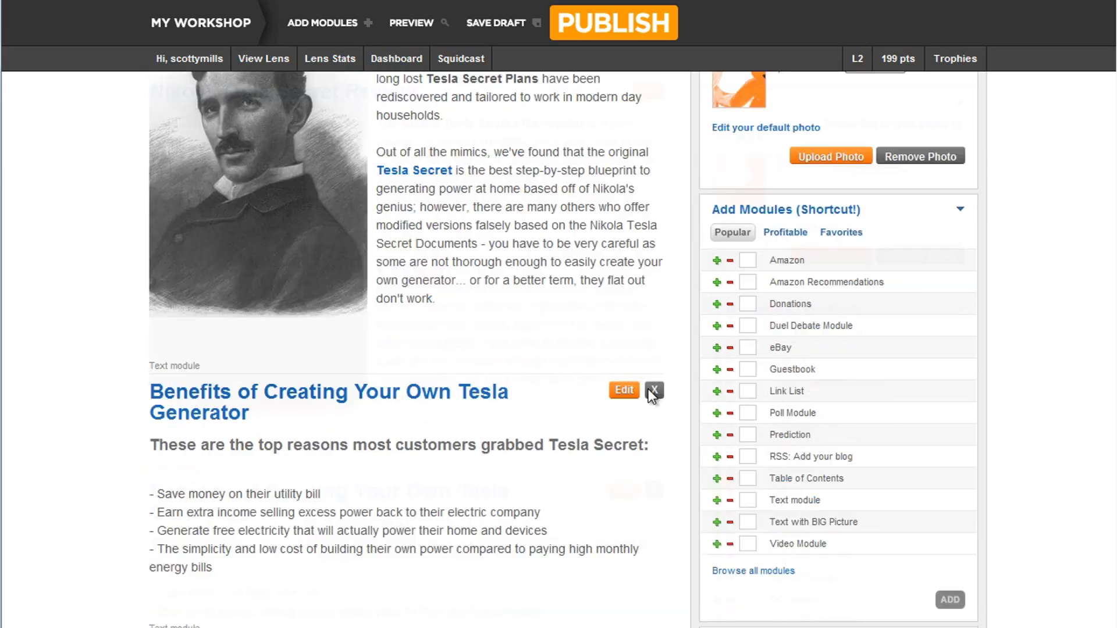
scroll(650, 350, up, 1)
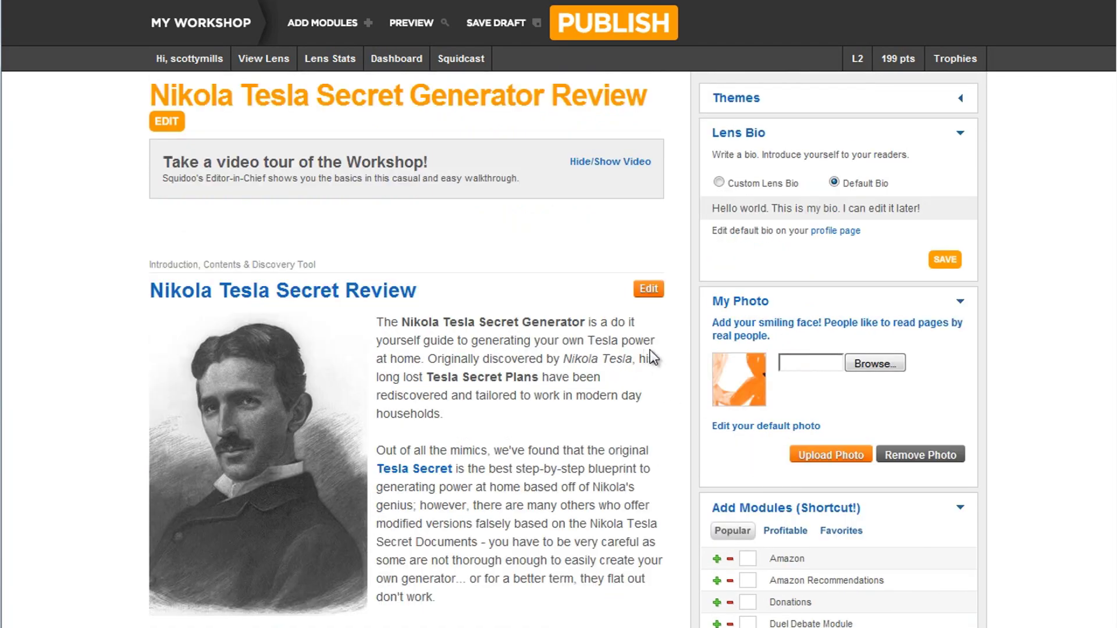
scroll(626, 351, down, 1)
scroll(643, 356, down, 1)
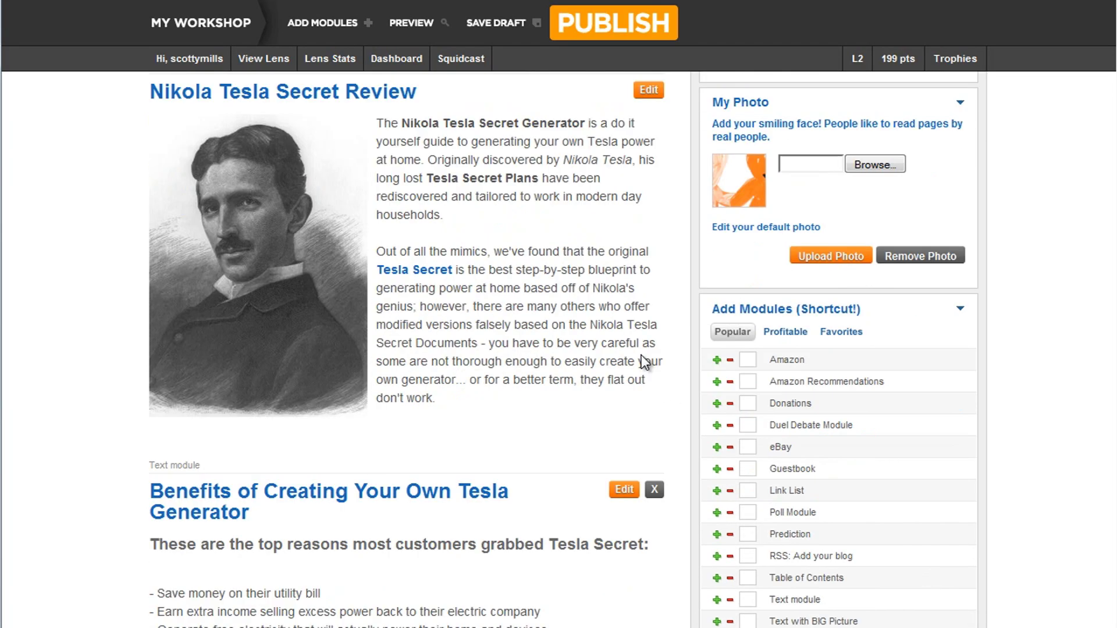
scroll(643, 352, up, 1)
scroll(422, 329, up, 1)
scroll(419, 331, down, 1)
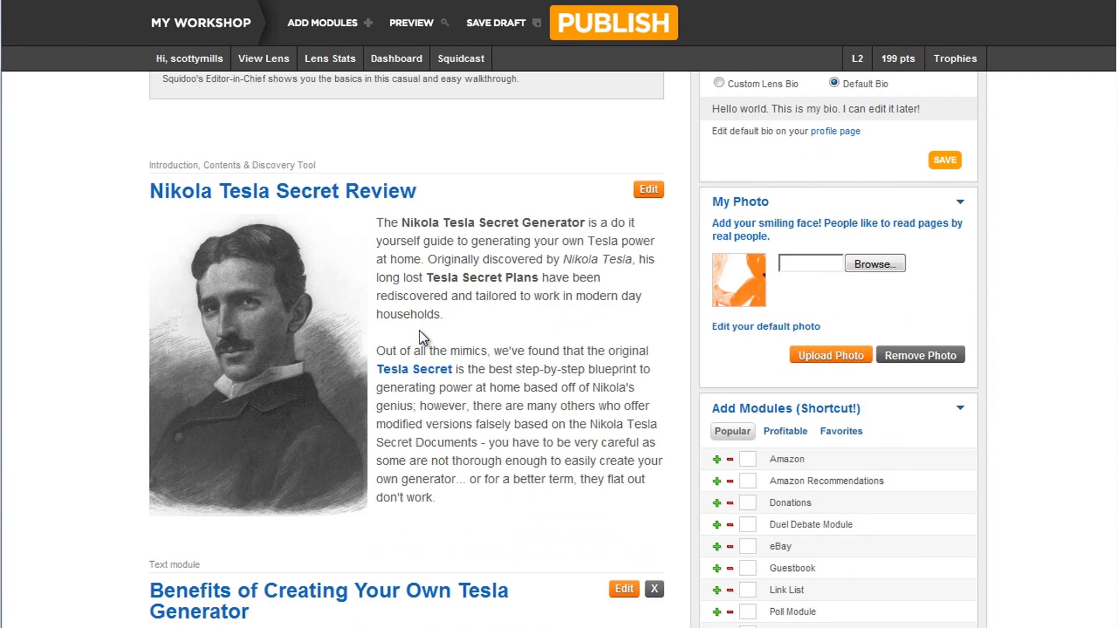
scroll(558, 384, down, 1)
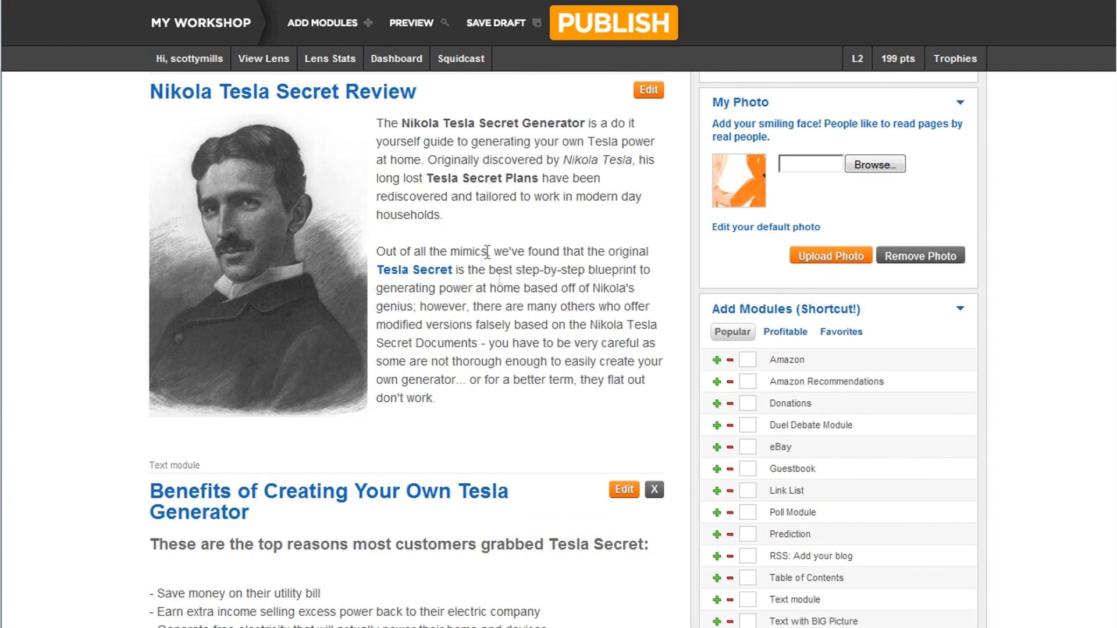
scroll(488, 252, up, 1)
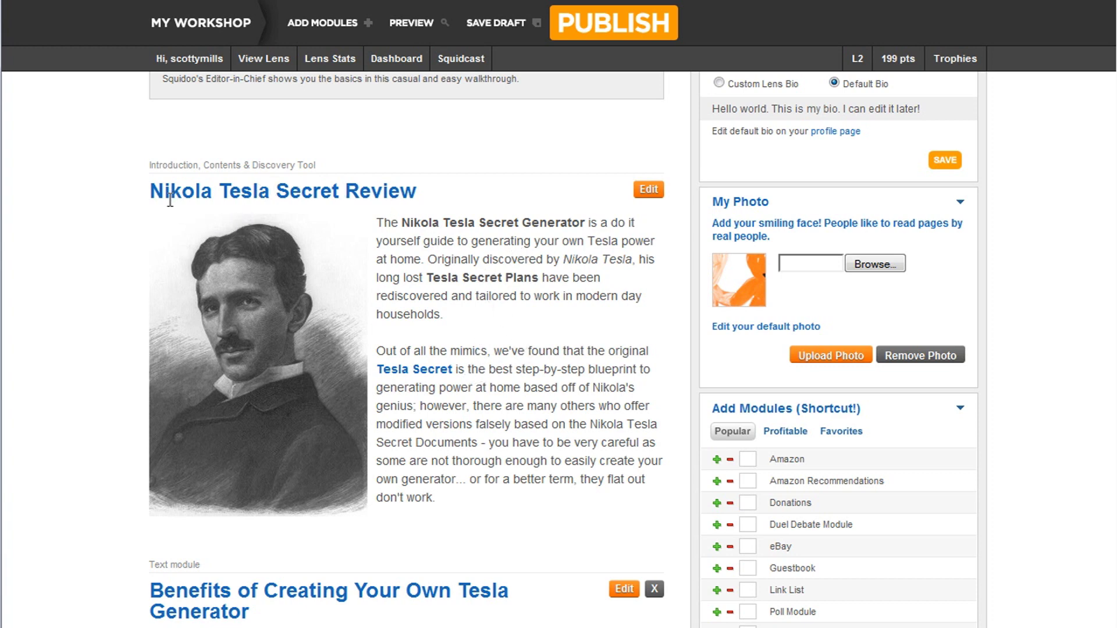
scroll(420, 248, down, 1)
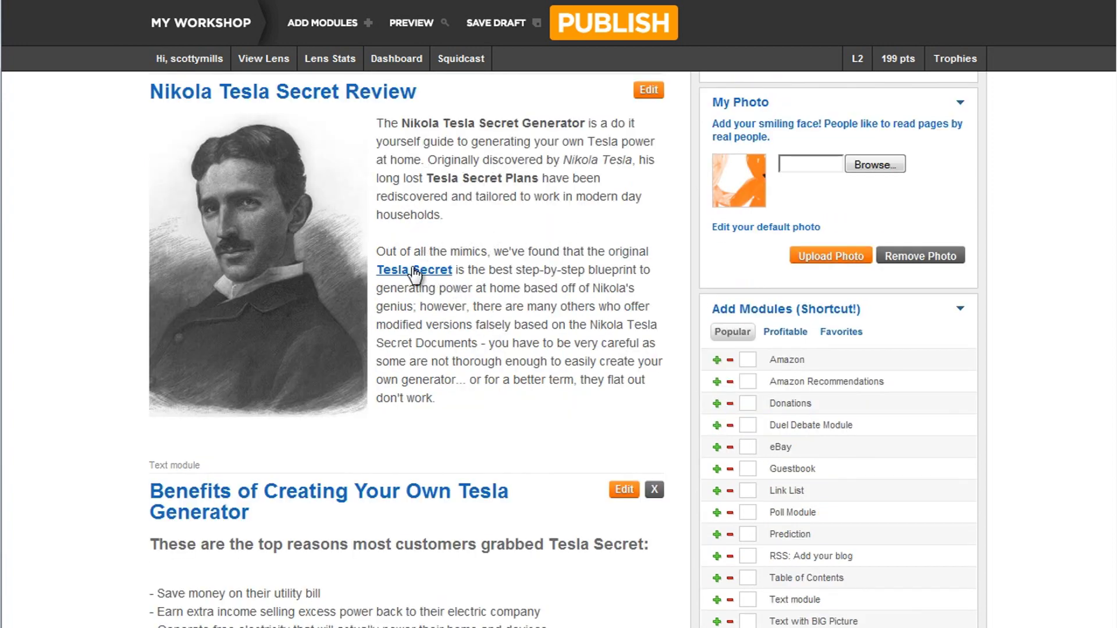
scroll(495, 343, down, 3)
scroll(495, 347, down, 4)
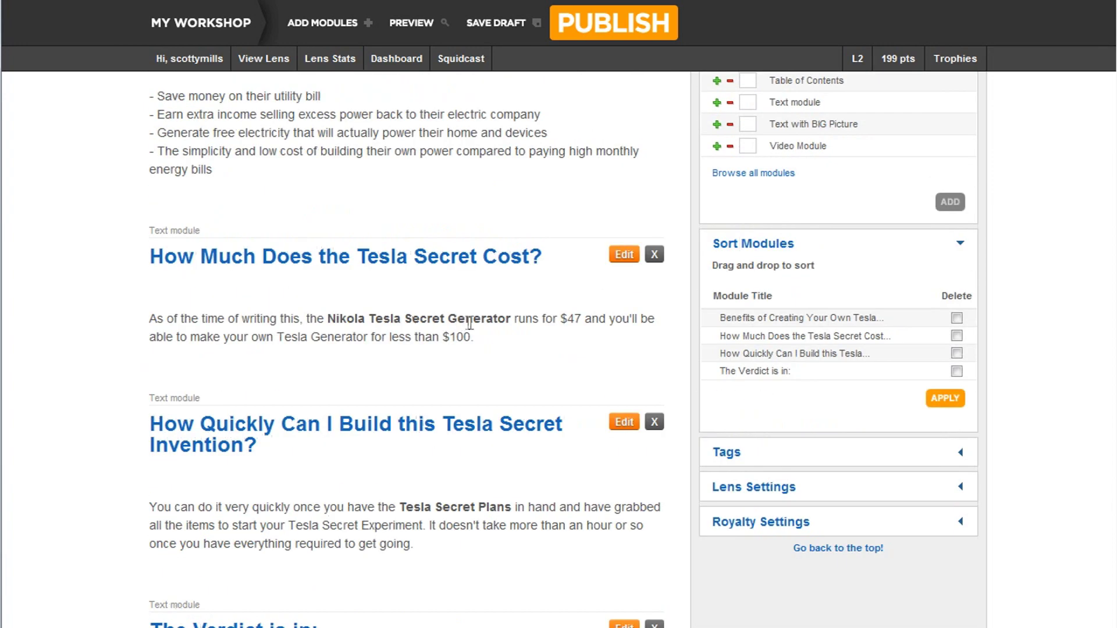
Go back up and open 'Browse all modules' in the Add Modules panel.
scroll(385, 390, up, 5)
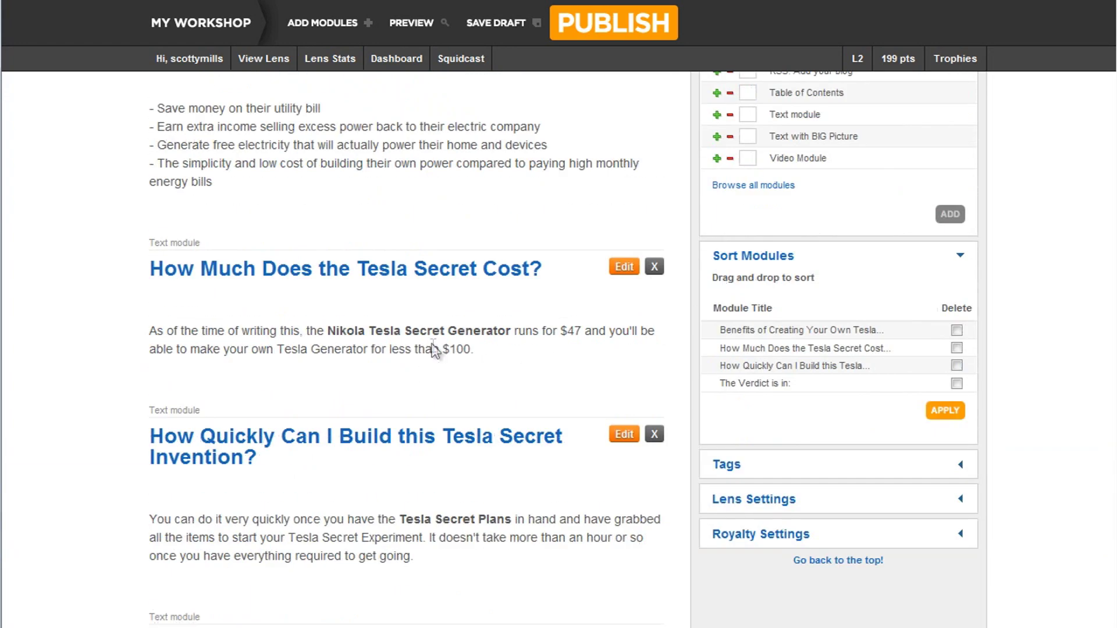
scroll(446, 362, up, 1)
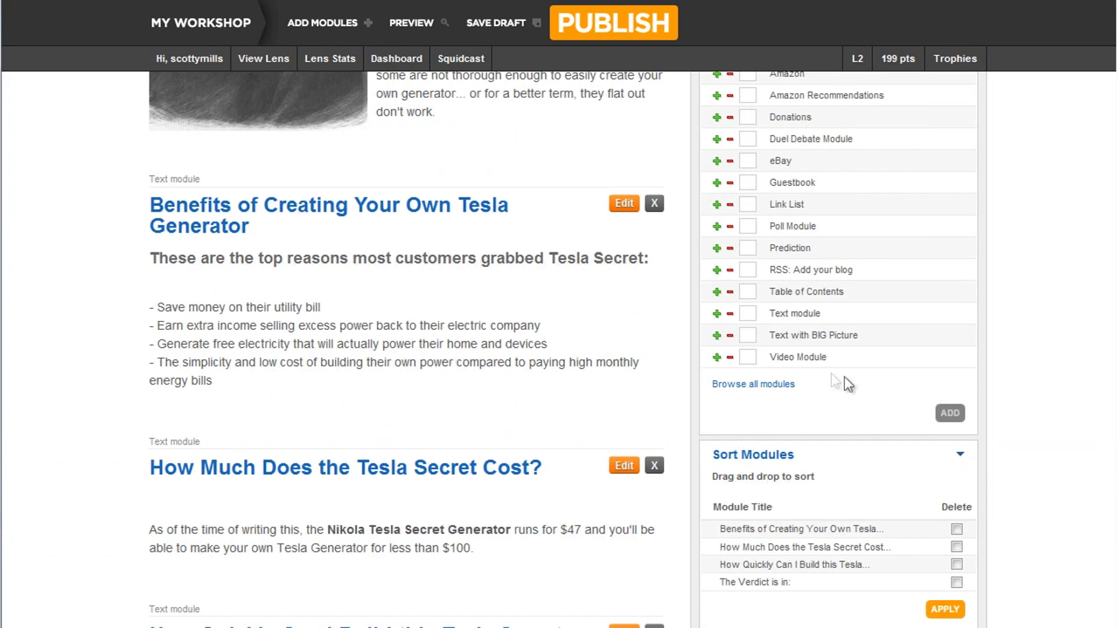
scroll(867, 377, up, 1)
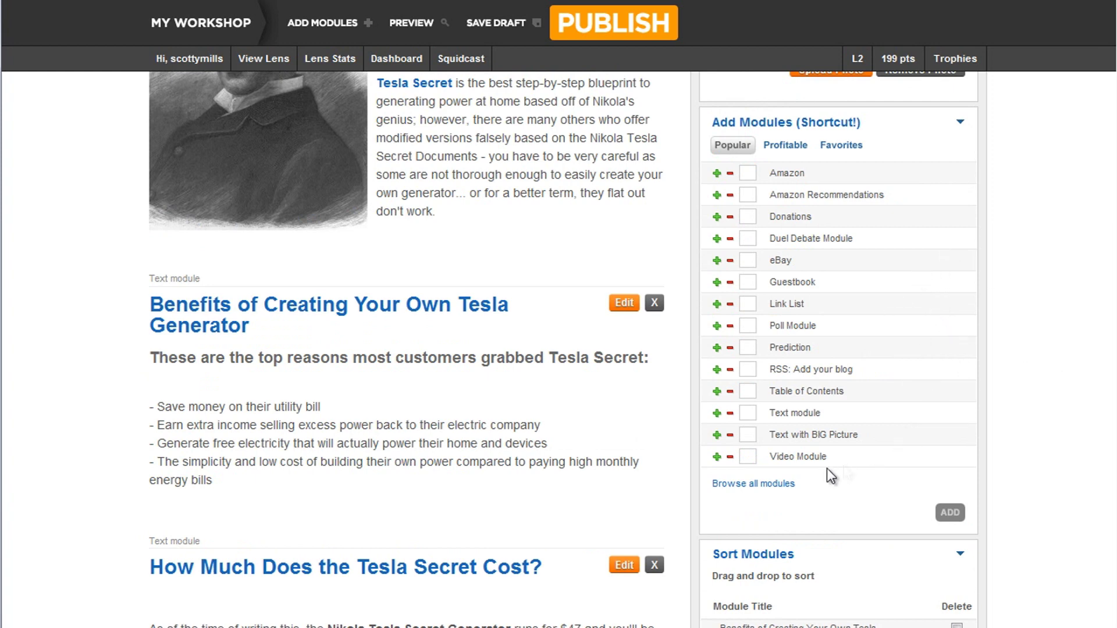
click(740, 485)
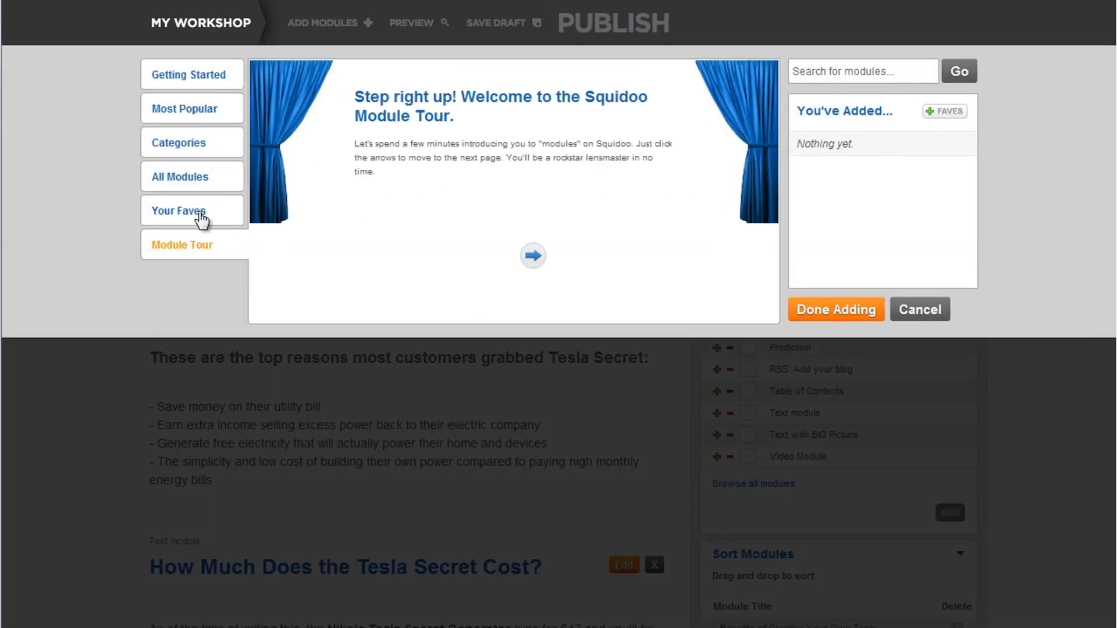
Look through the A-Z, Most Popular and Selling Stuff module lists.
click(185, 181)
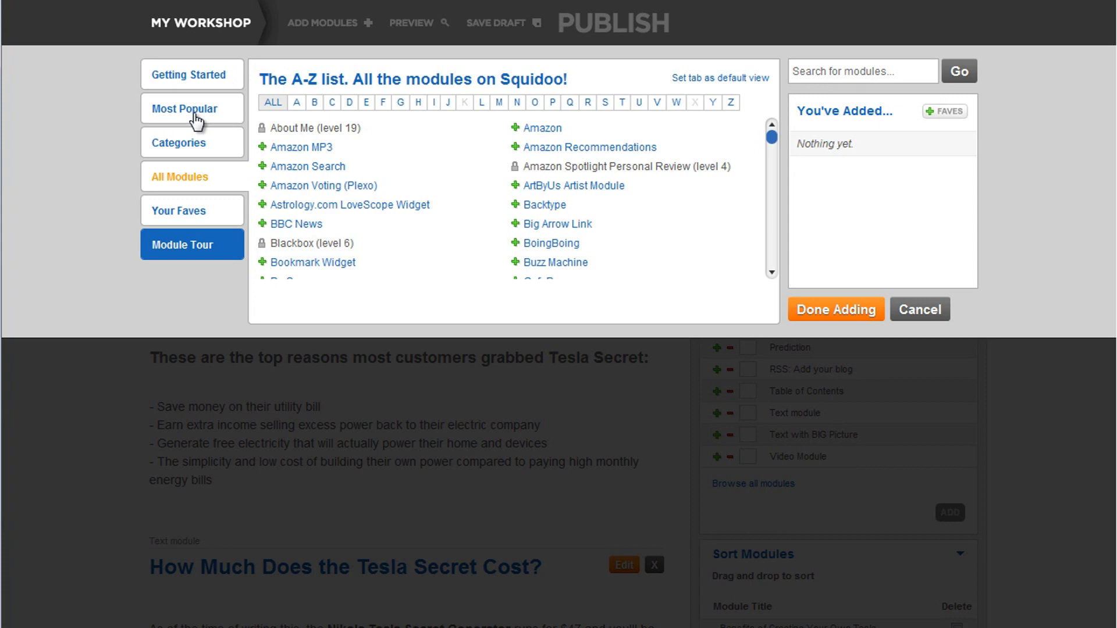
click(196, 114)
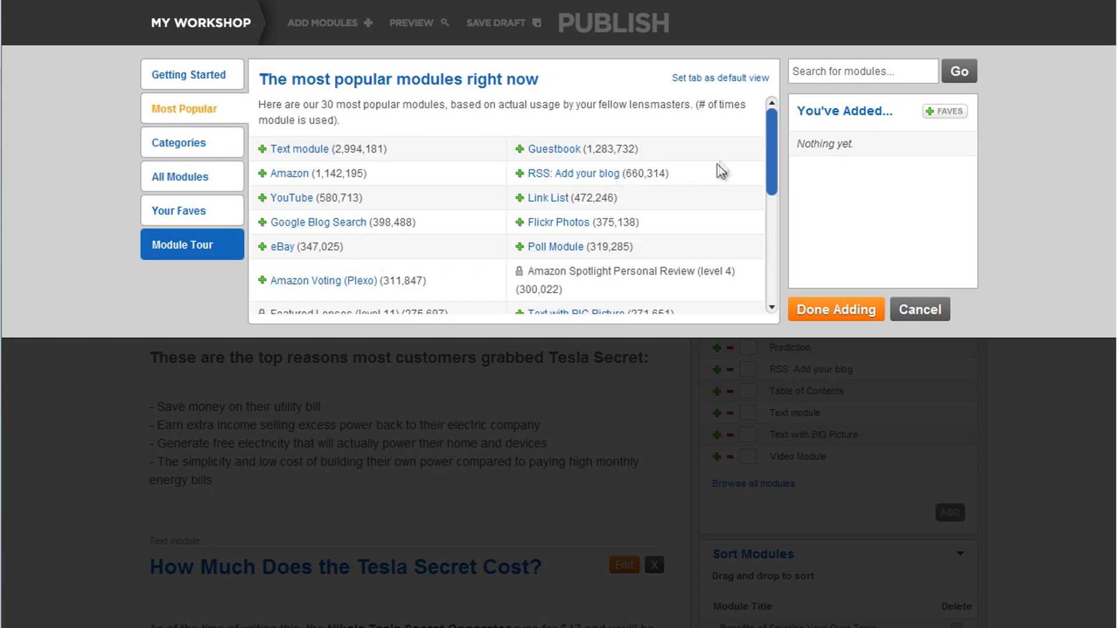
scroll(778, 163, down, 2)
drag(779, 165, 771, 259)
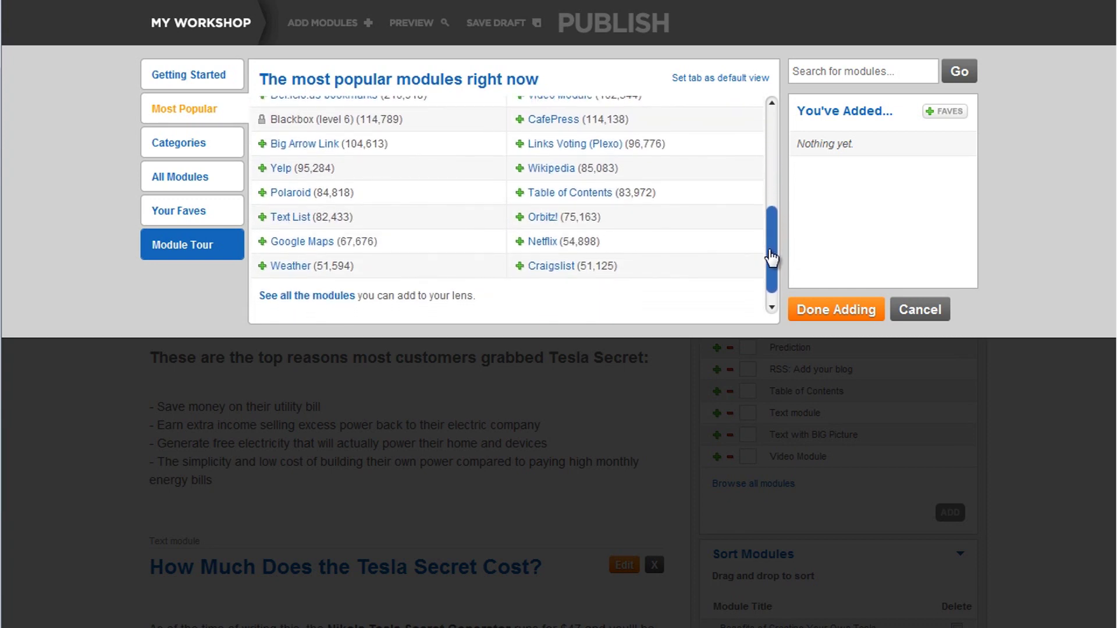
click(184, 152)
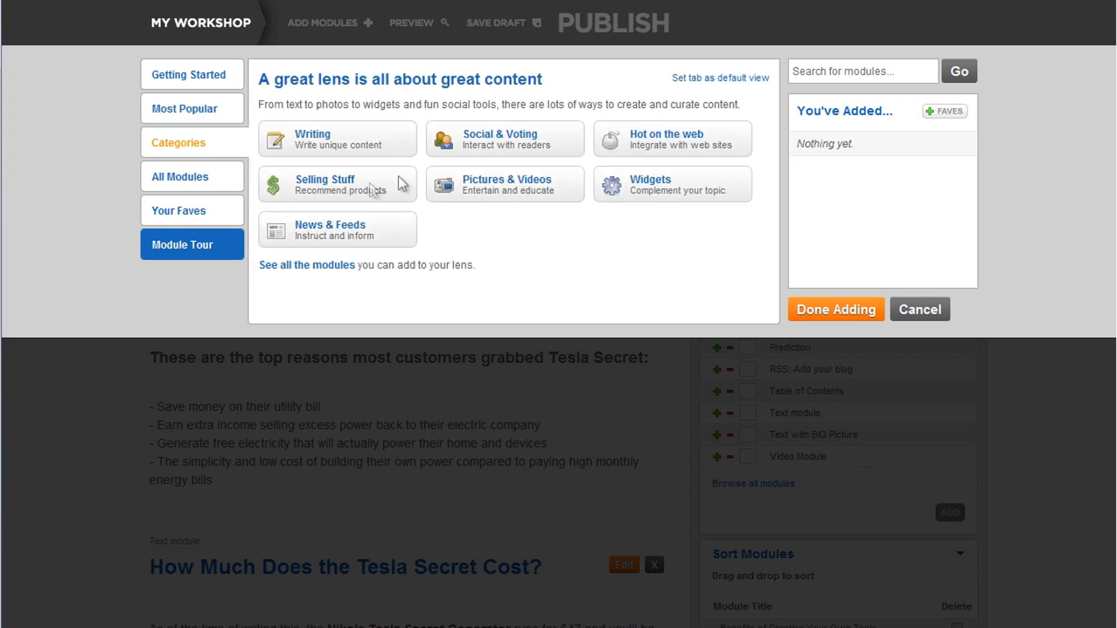
click(349, 185)
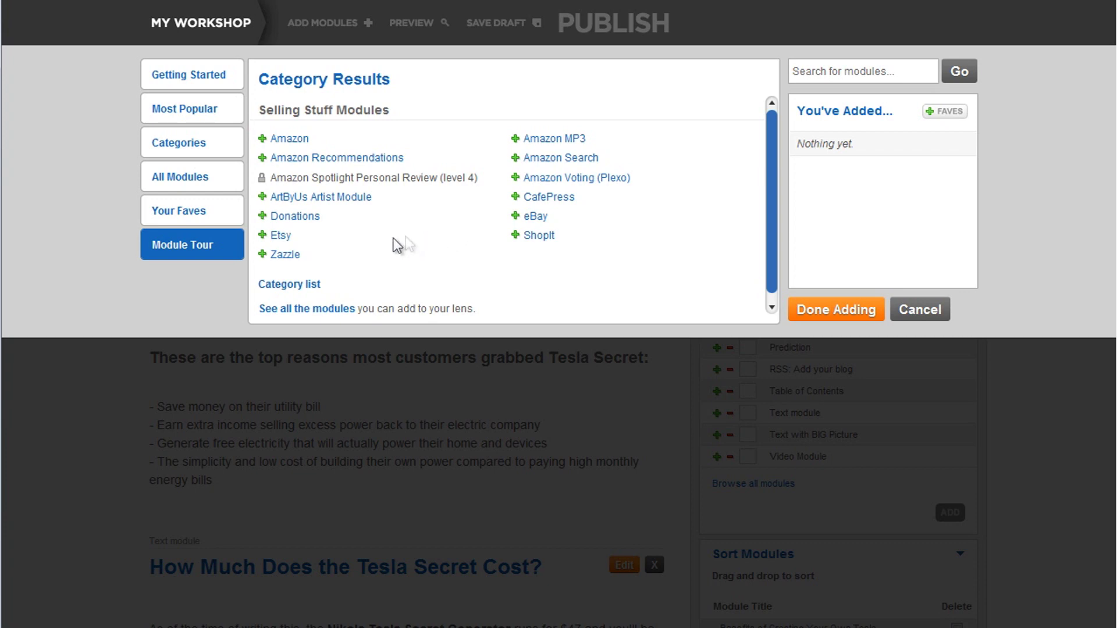
Add a Big Arrow Link from Most Popular and finish adding modules.
click(197, 88)
click(190, 120)
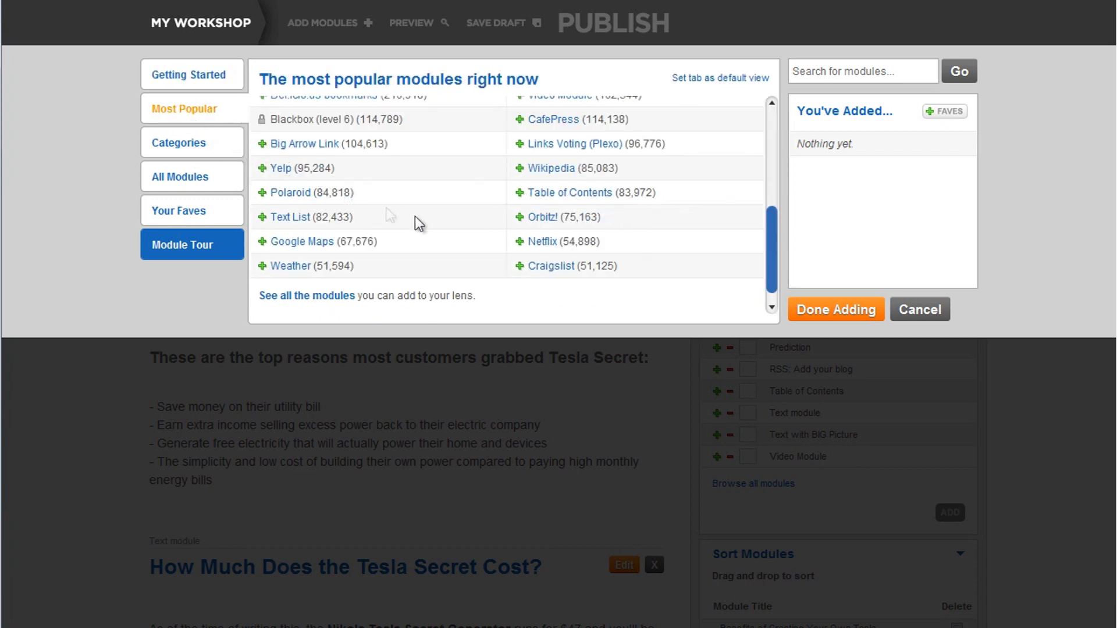
click(303, 143)
click(850, 311)
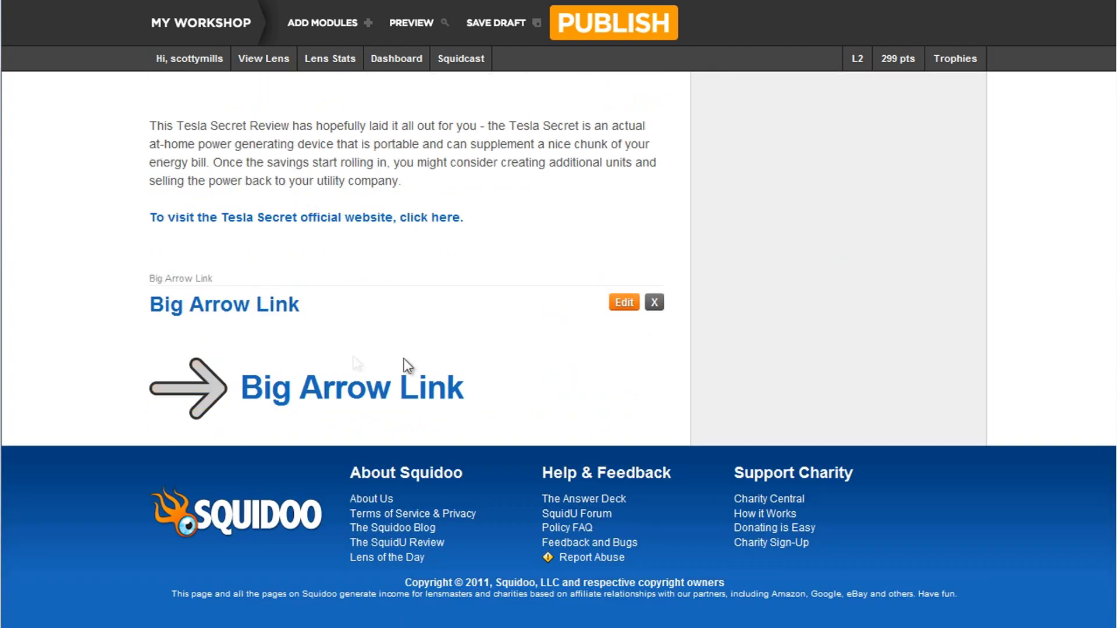
Move Big Arrow Link up to third place, right after the cost section.
scroll(250, 207, up, 3)
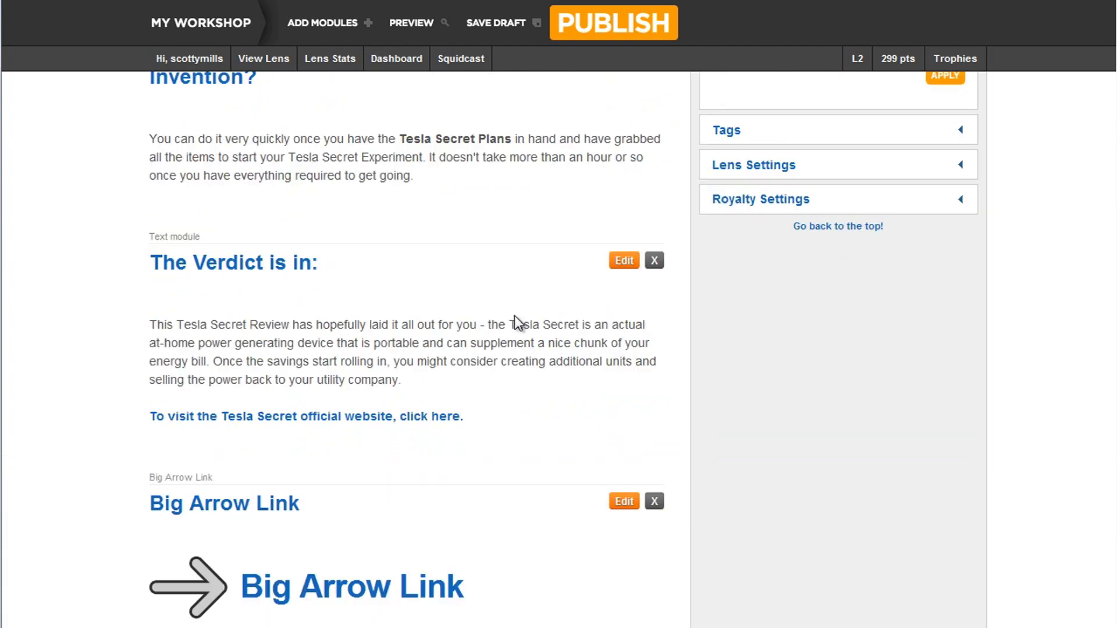
scroll(514, 316, down, 2)
scroll(220, 404, up, 15)
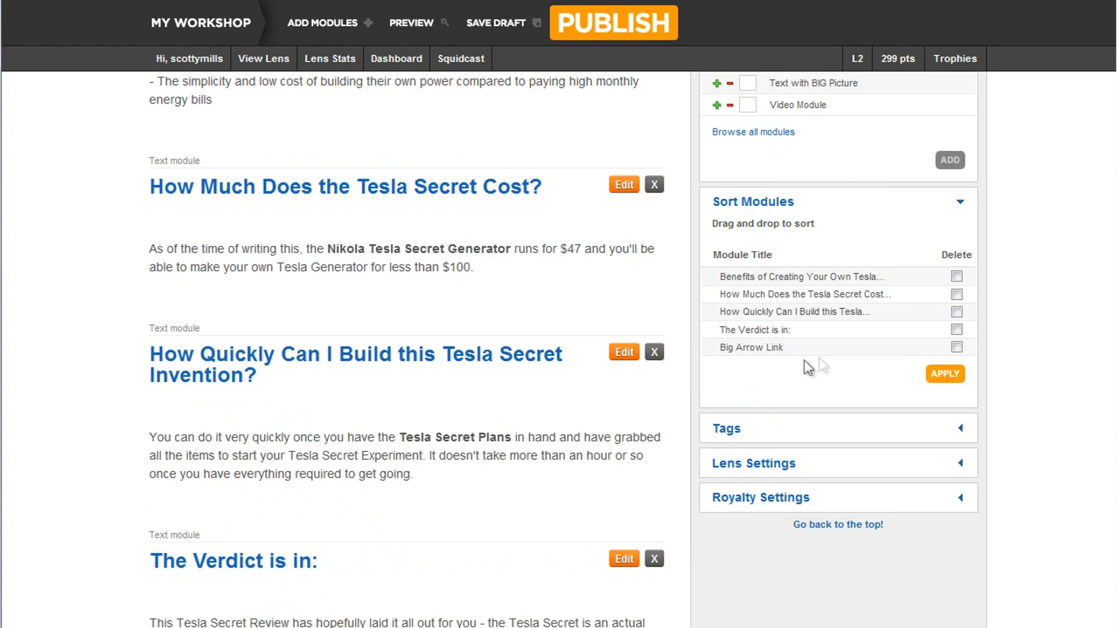
scroll(836, 322, up, 4)
scroll(787, 343, down, 20)
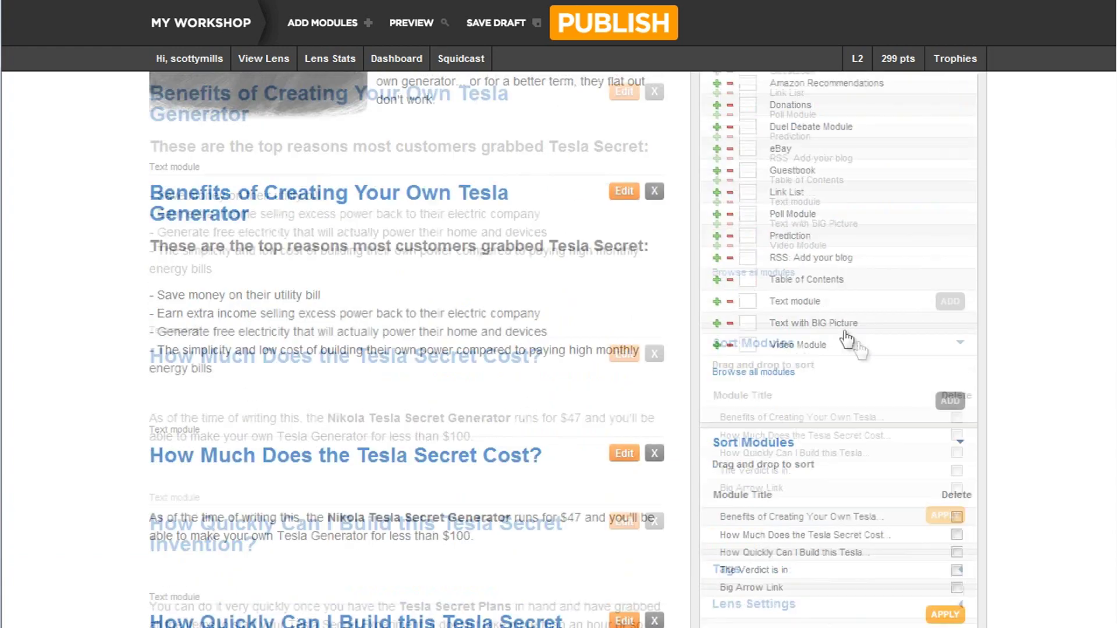
scroll(885, 339, up, 5)
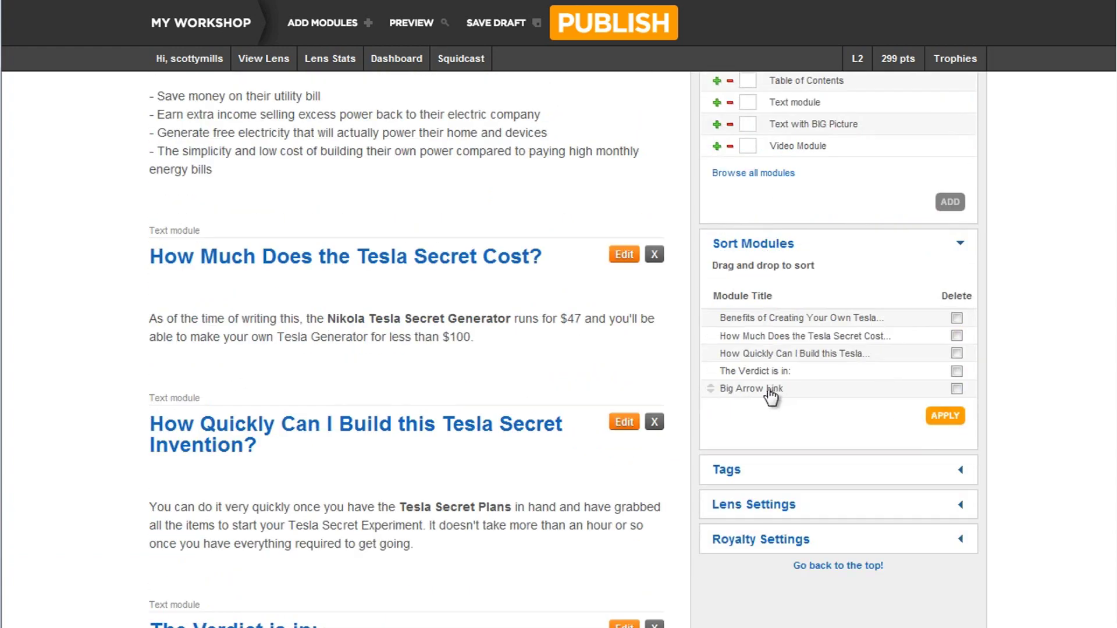
drag(770, 388, 775, 356)
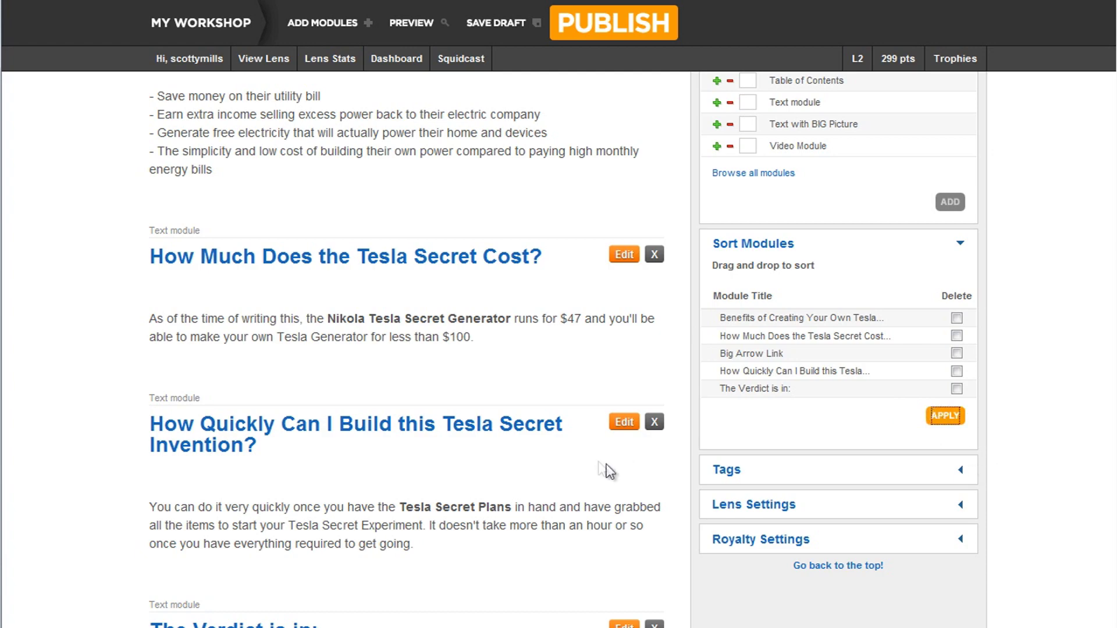
Open the Big Arrow Link settings and copy the affiliate URL from Notepad.
scroll(523, 446, down, 8)
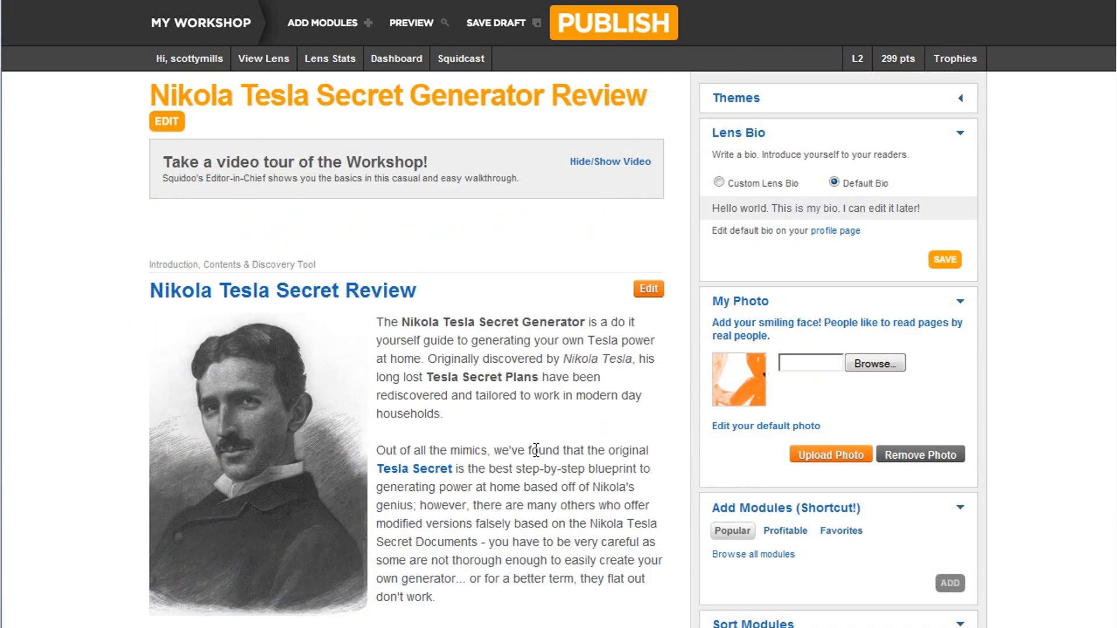
scroll(544, 442, down, 15)
scroll(544, 442, up, 2)
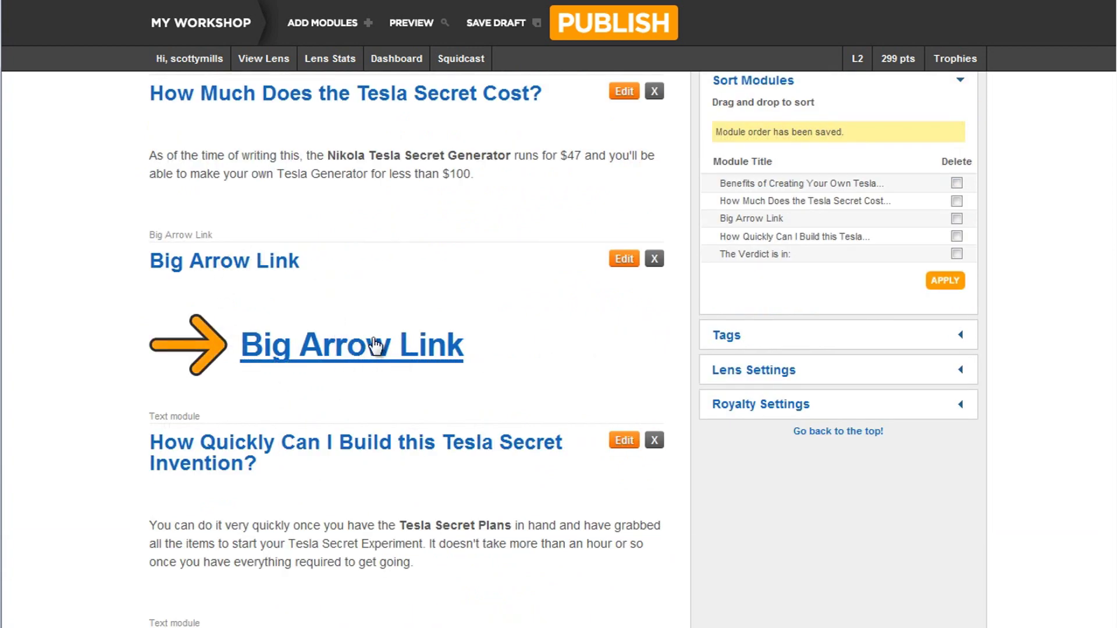
click(623, 260)
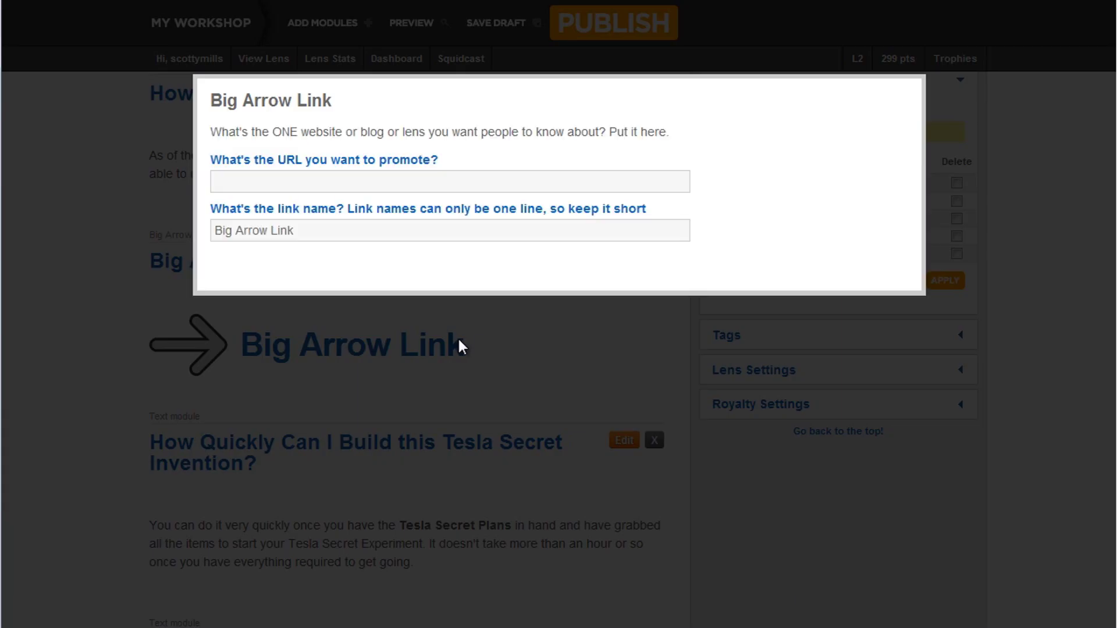
click(321, 188)
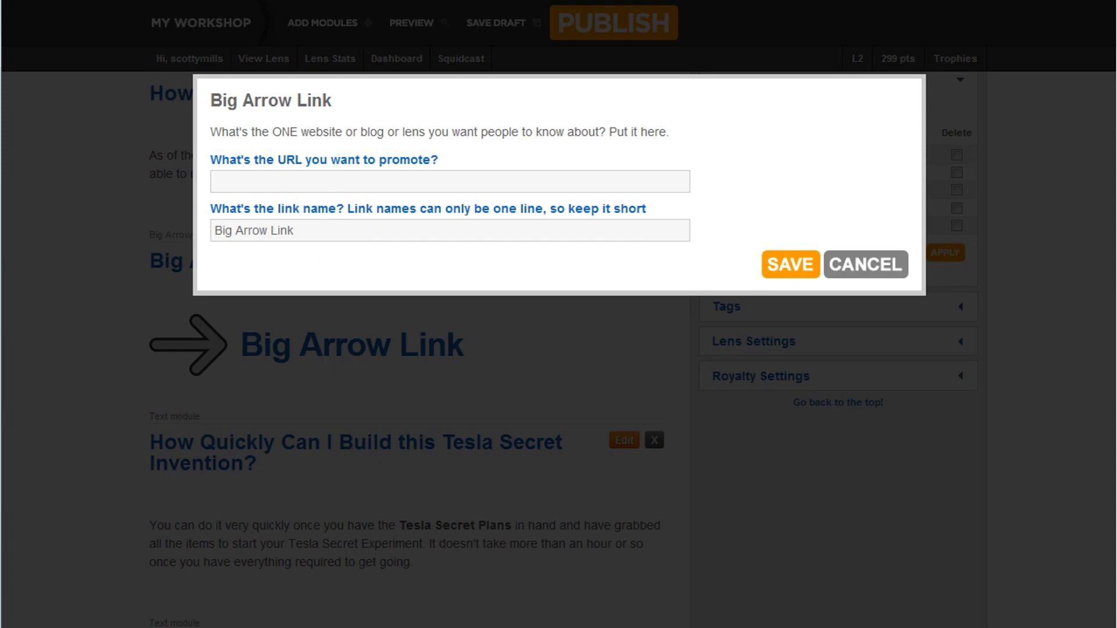
key(alt+Tab)
click(109, 111)
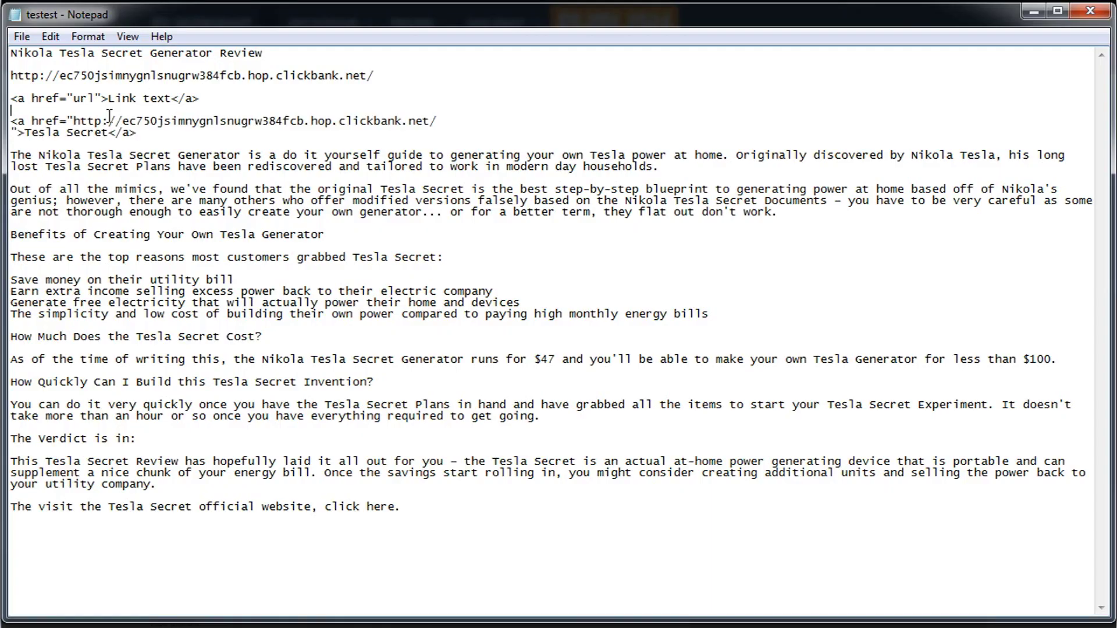
double_click(121, 74)
right_click(119, 74)
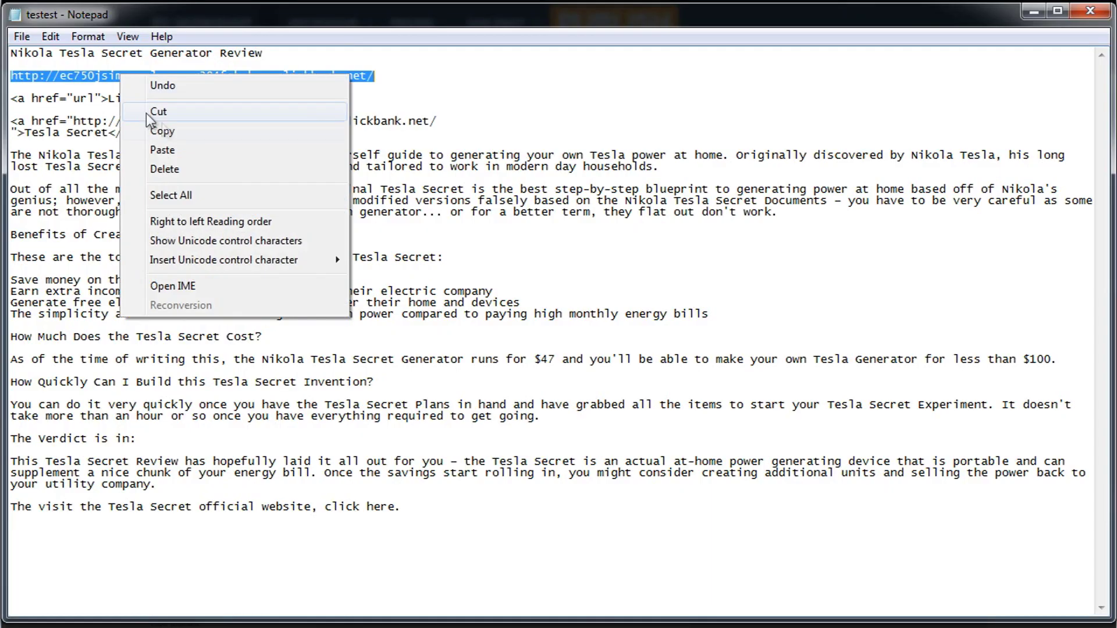
click(174, 132)
key(alt+Tab)
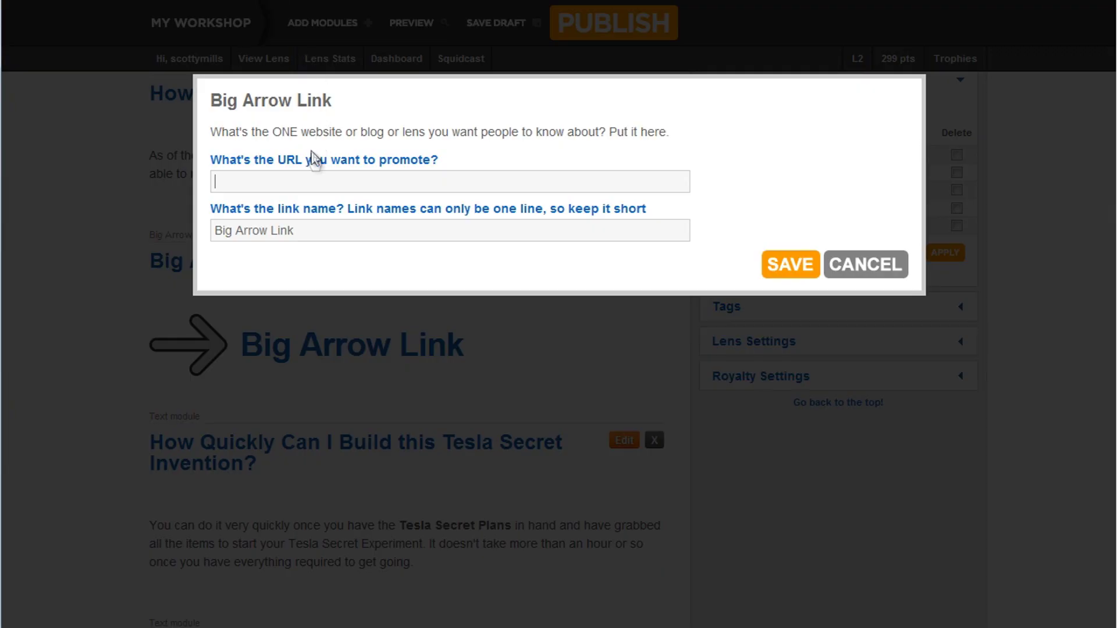
Paste the ClickBank affiliate URL and name the link 'Click Here for a Tesla Secret'.
right_click(309, 174)
click(357, 269)
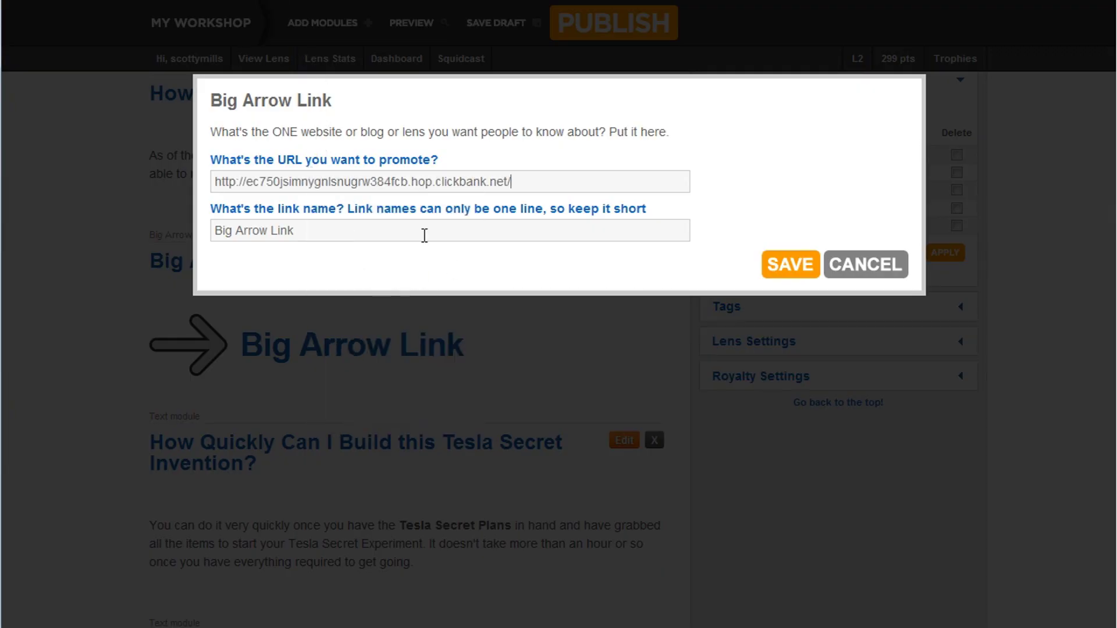
triple_click(425, 236)
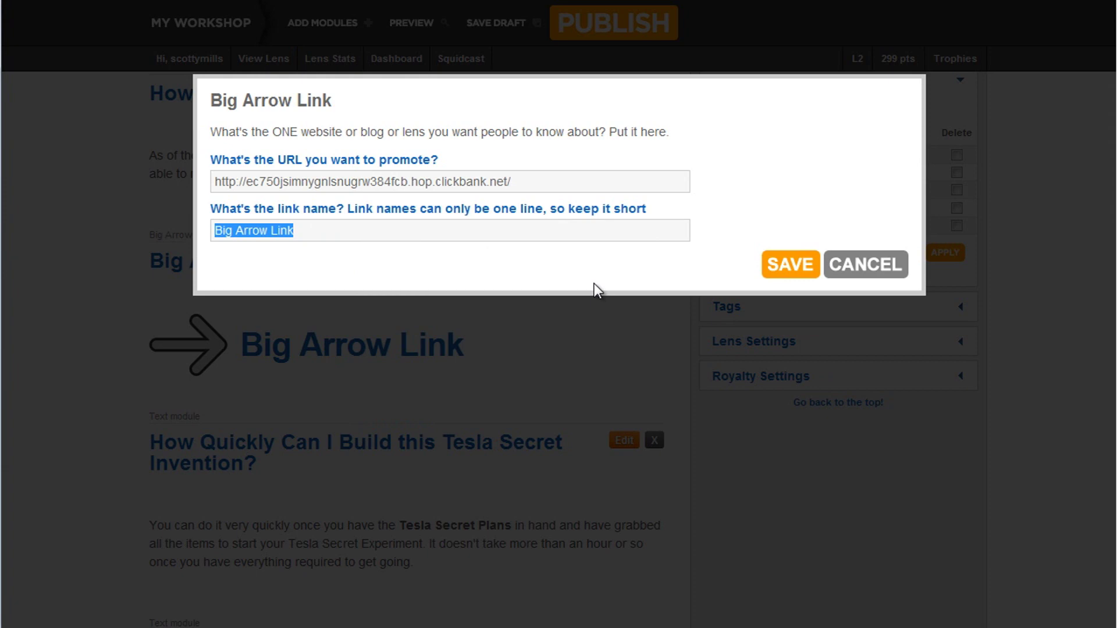
text(Tesla Secret)
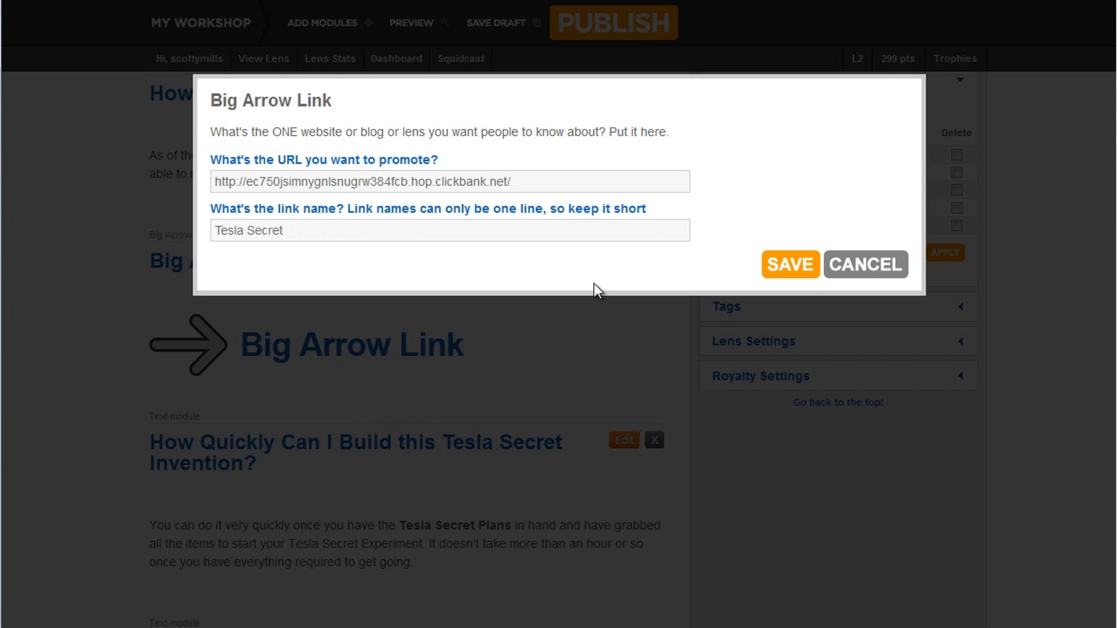
text(Click Here )
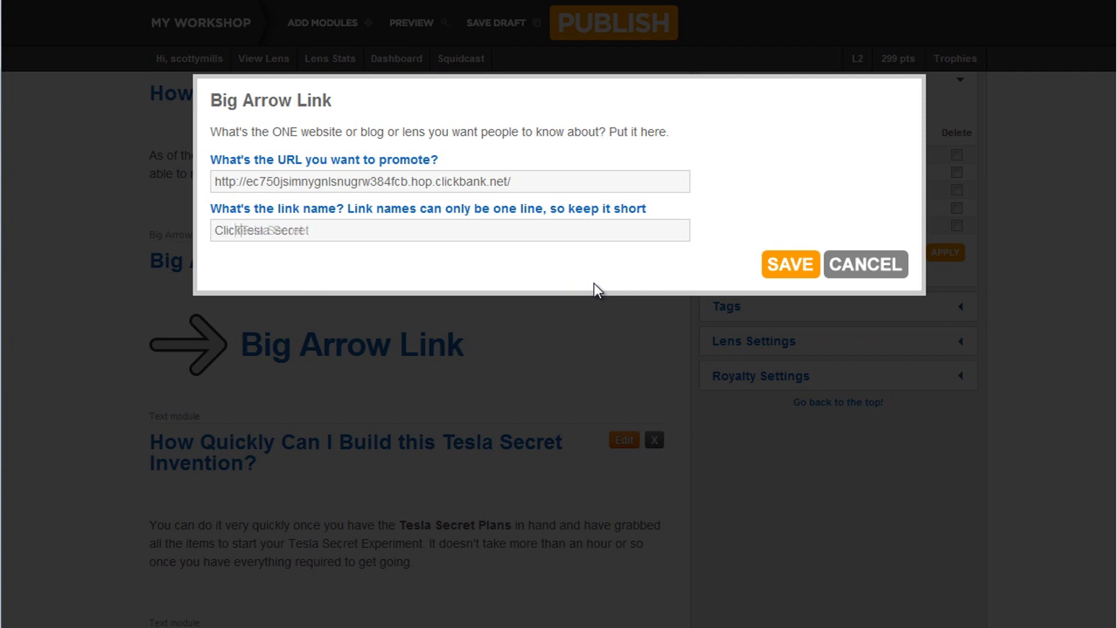
text(for a)
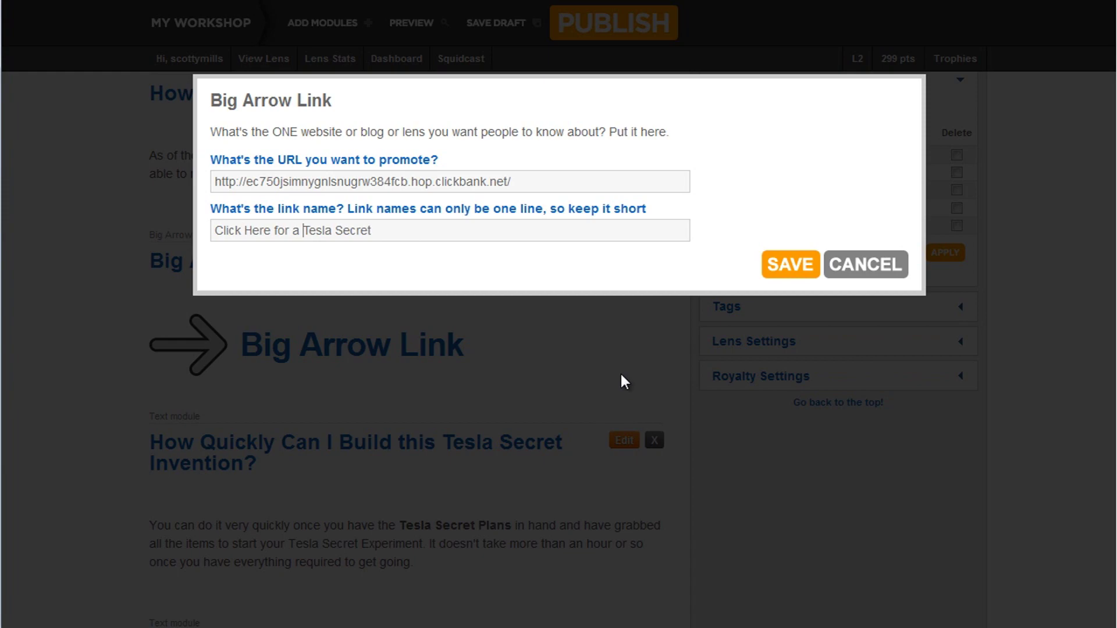
click(774, 274)
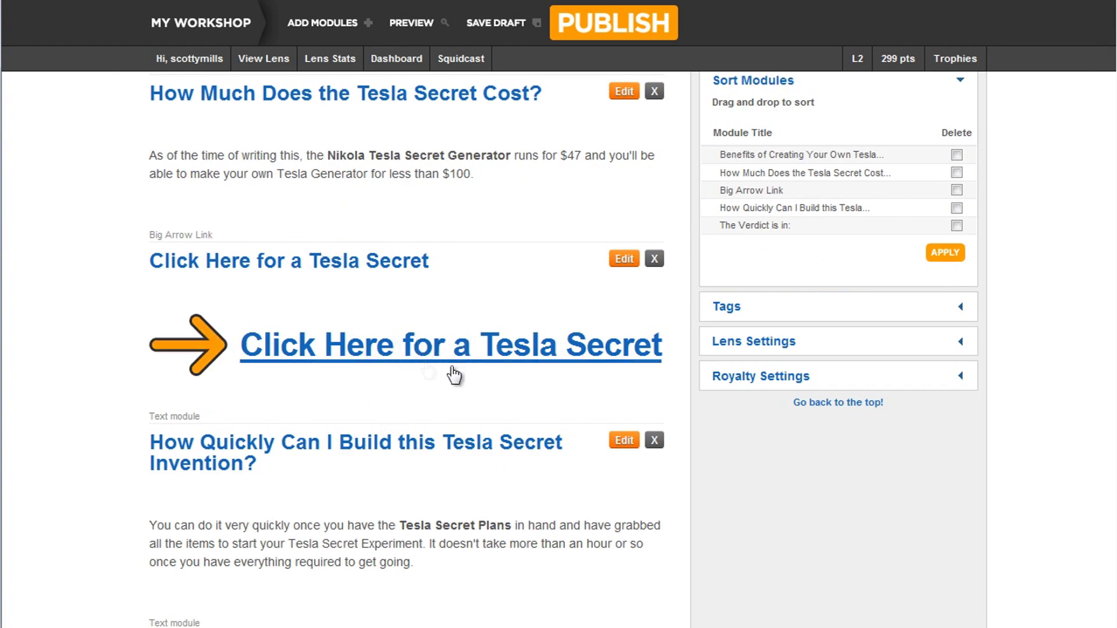
scroll(668, 490, down, 3)
scroll(668, 490, up, 2)
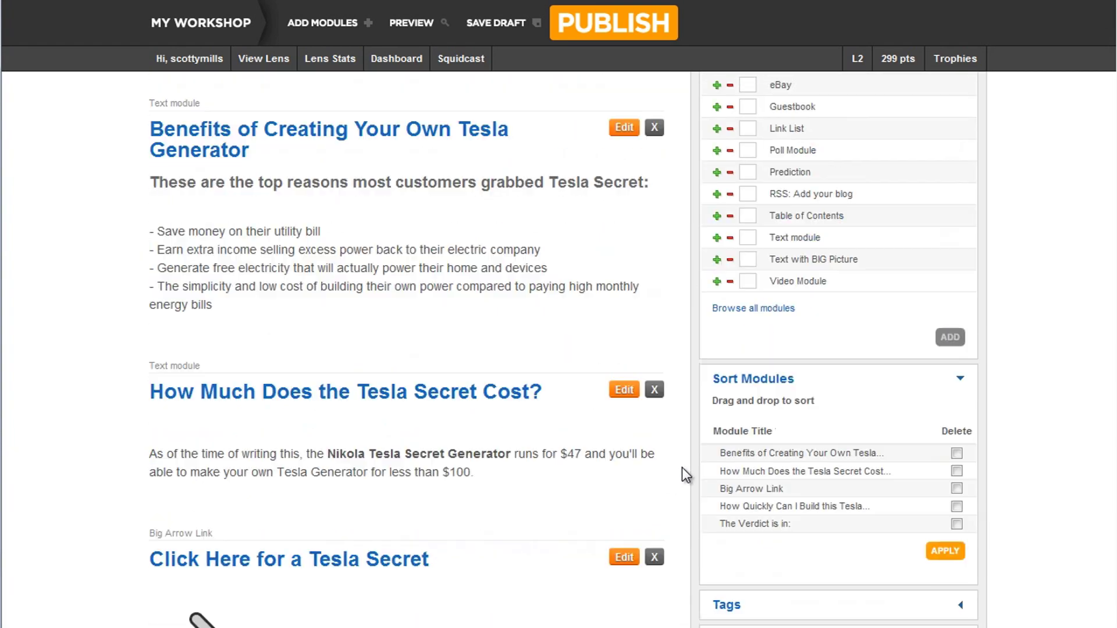
scroll(682, 467, up, 5)
scroll(613, 473, down, 10)
scroll(481, 299, up, 8)
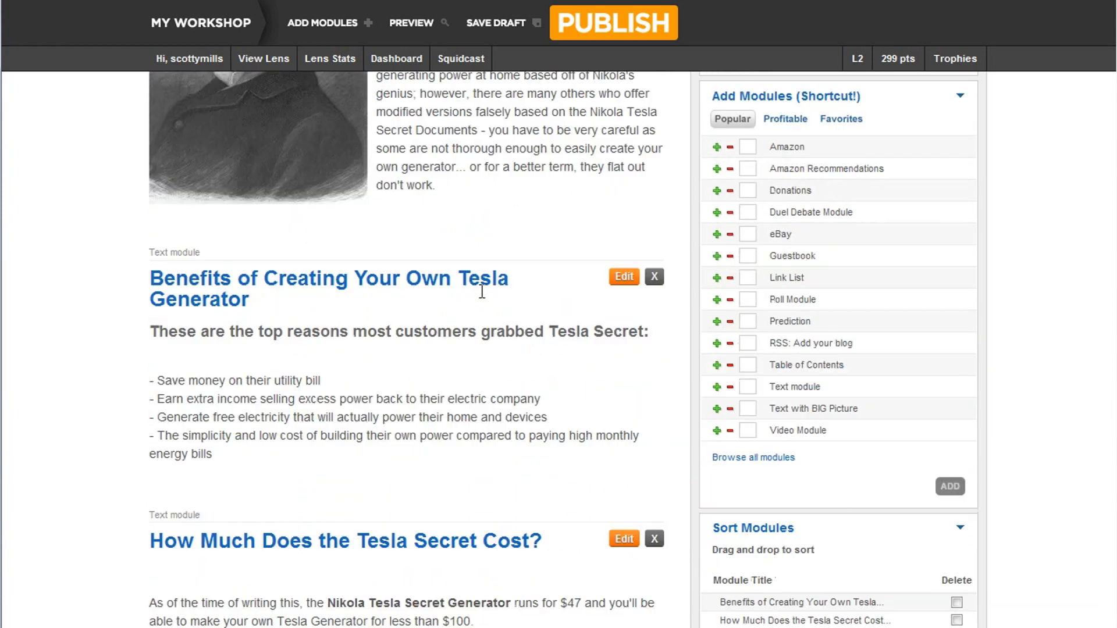
scroll(481, 291, down, 6)
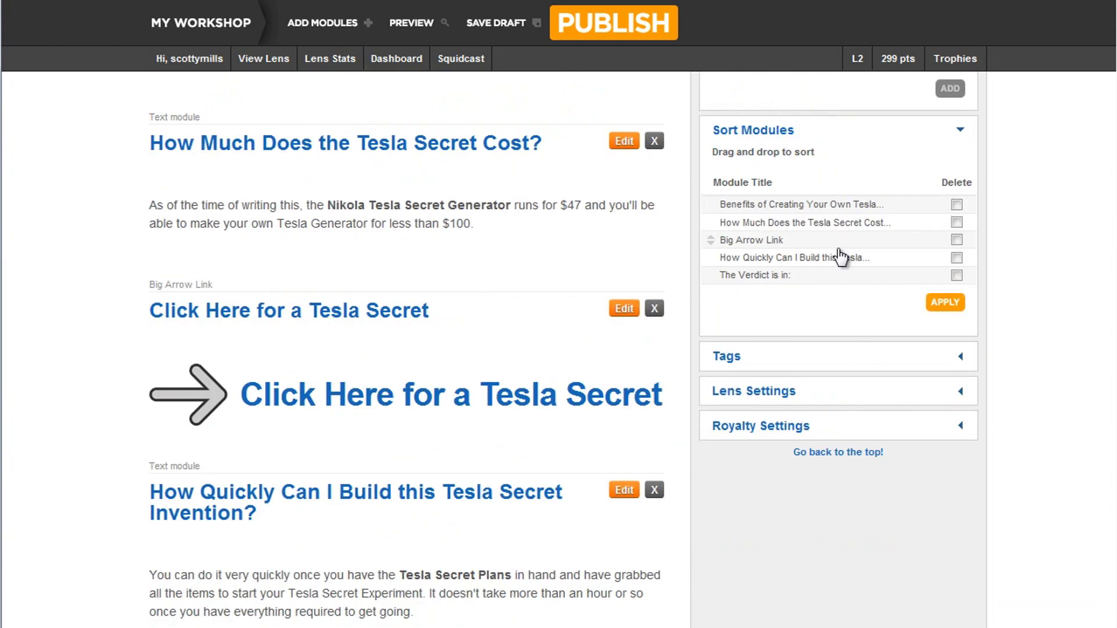
drag(838, 249, 842, 213)
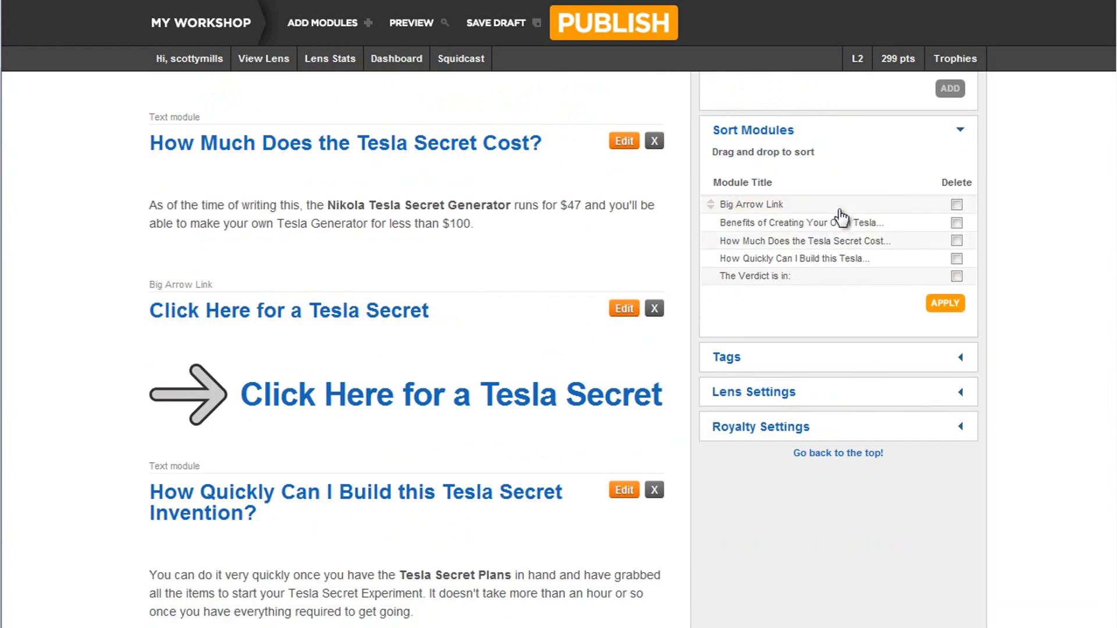
click(938, 304)
scroll(634, 361, up, 5)
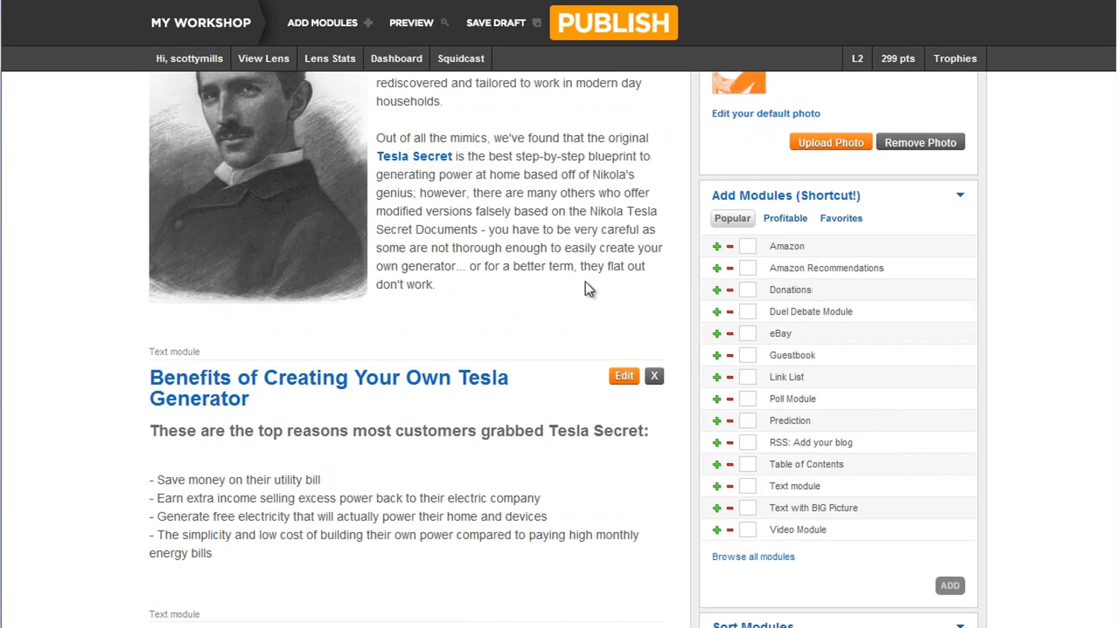
scroll(586, 282, up, 2)
scroll(599, 280, up, 4)
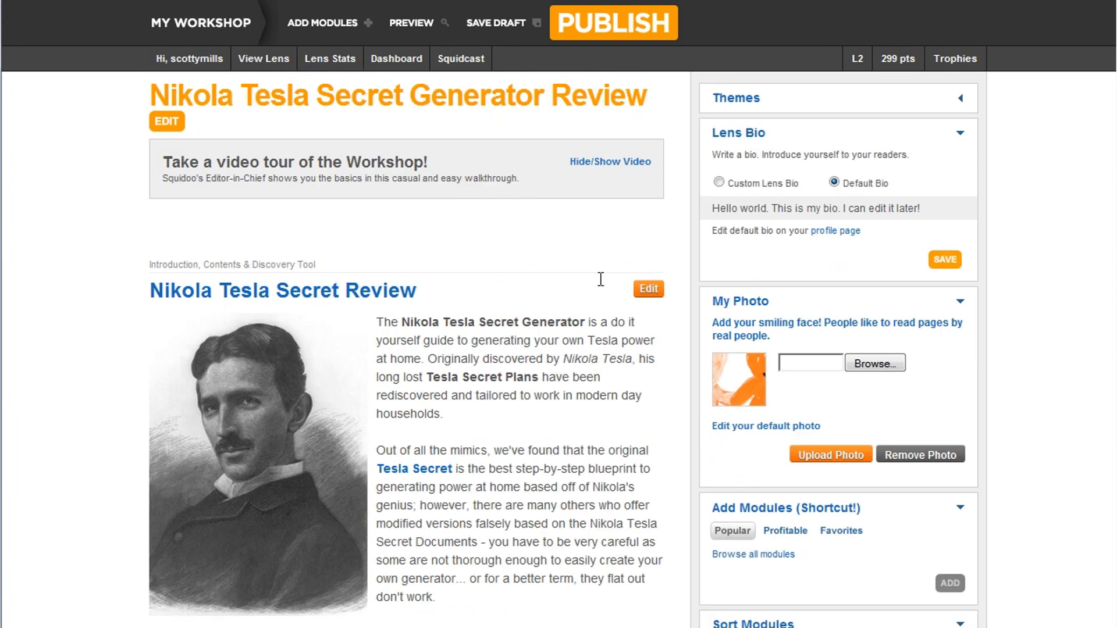
scroll(605, 293, up, 6)
scroll(606, 288, up, 7)
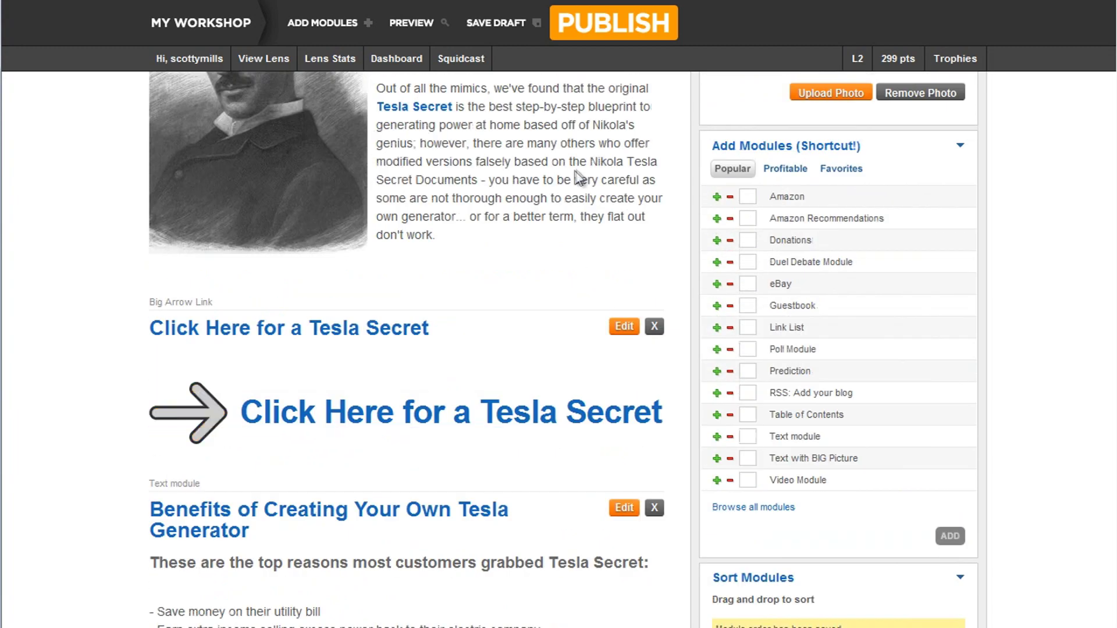
scroll(570, 284, down, 14)
scroll(561, 283, down, 3)
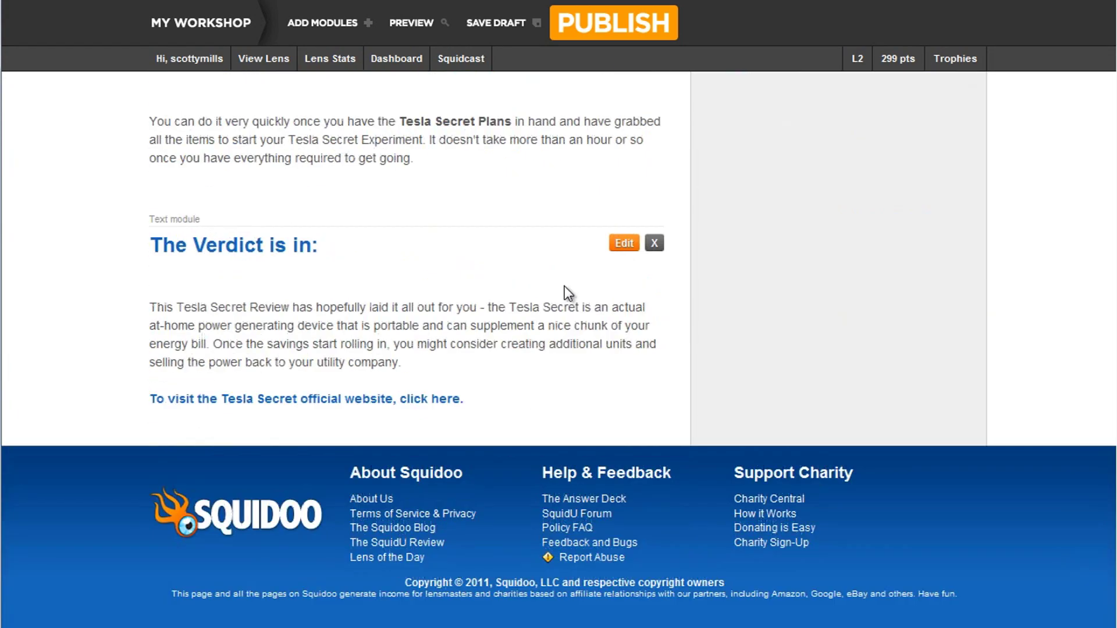
scroll(561, 282, up, 16)
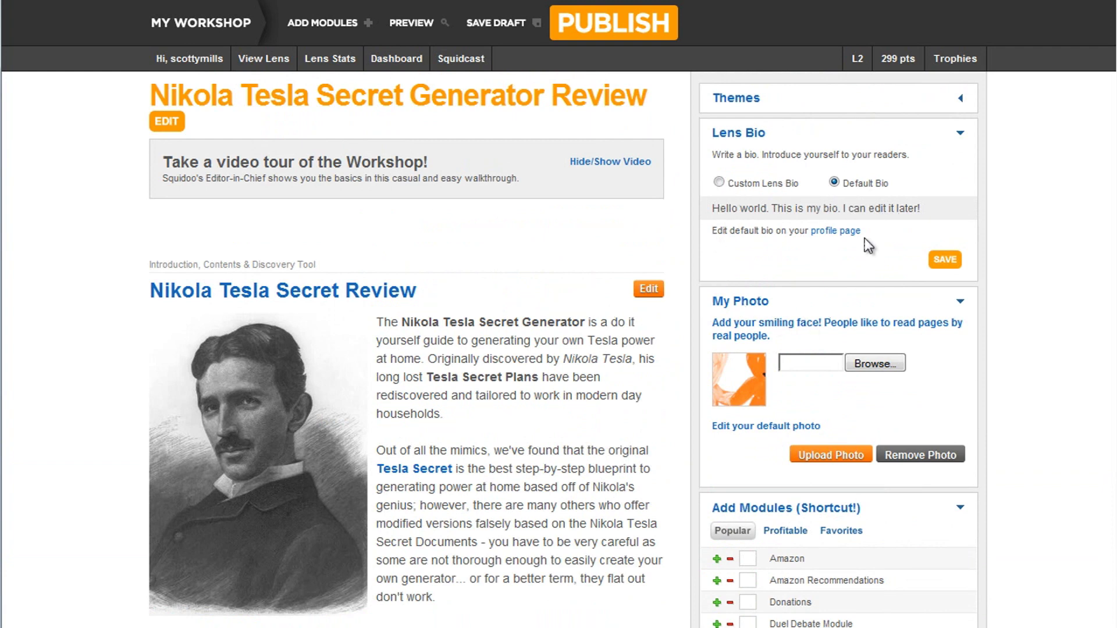
Try publishing the lens, which triggers the account-not-verified notice.
click(611, 32)
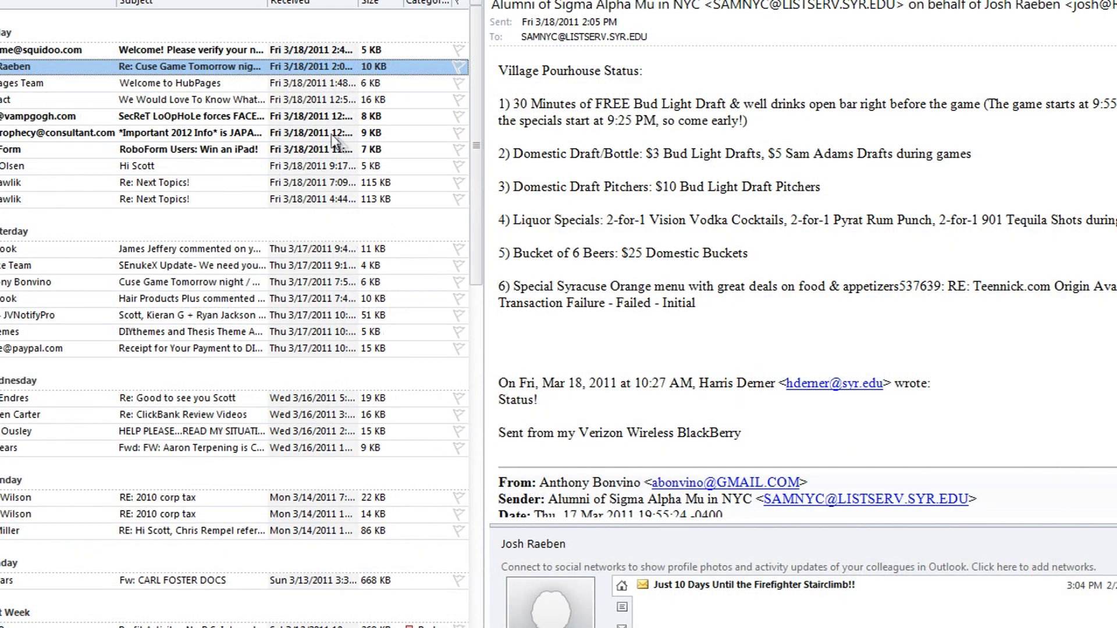
Open Squidoo's 'Welcome! Please verify your...' email in the Outlook inbox.
click(232, 53)
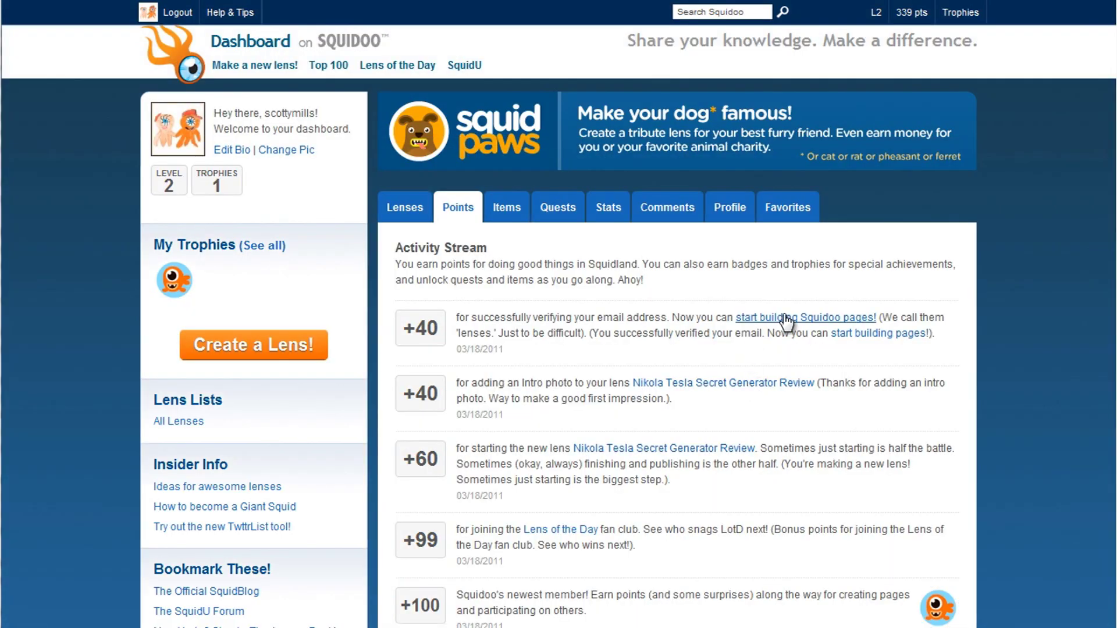
Scroll the Squidoo dashboard to confirm the +40 points for account verification.
scroll(787, 322, down, 2)
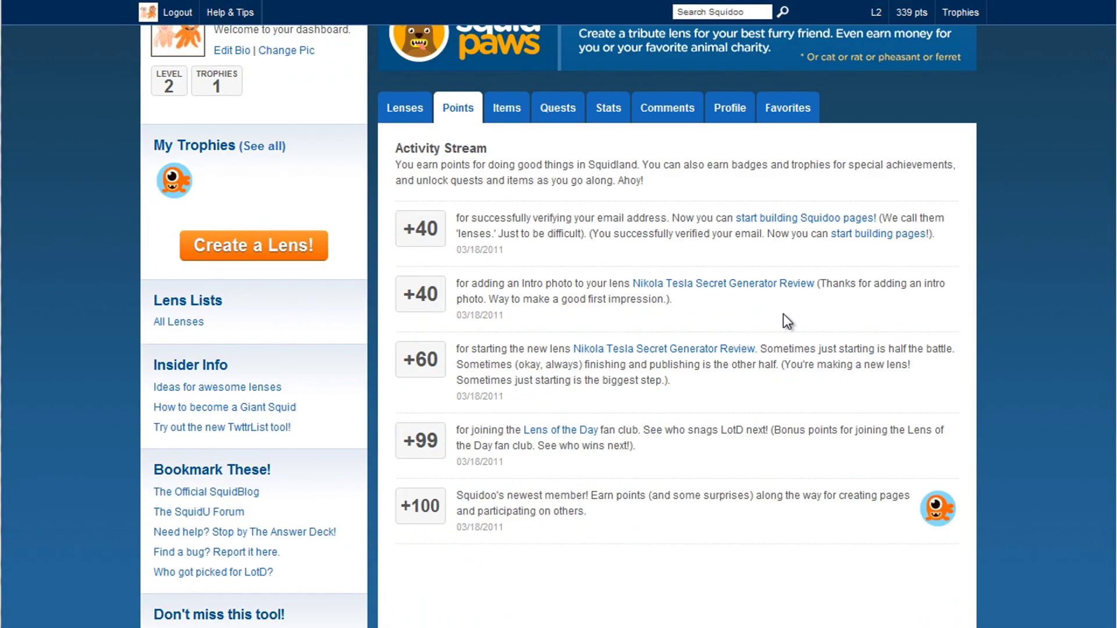
scroll(787, 322, up, 2)
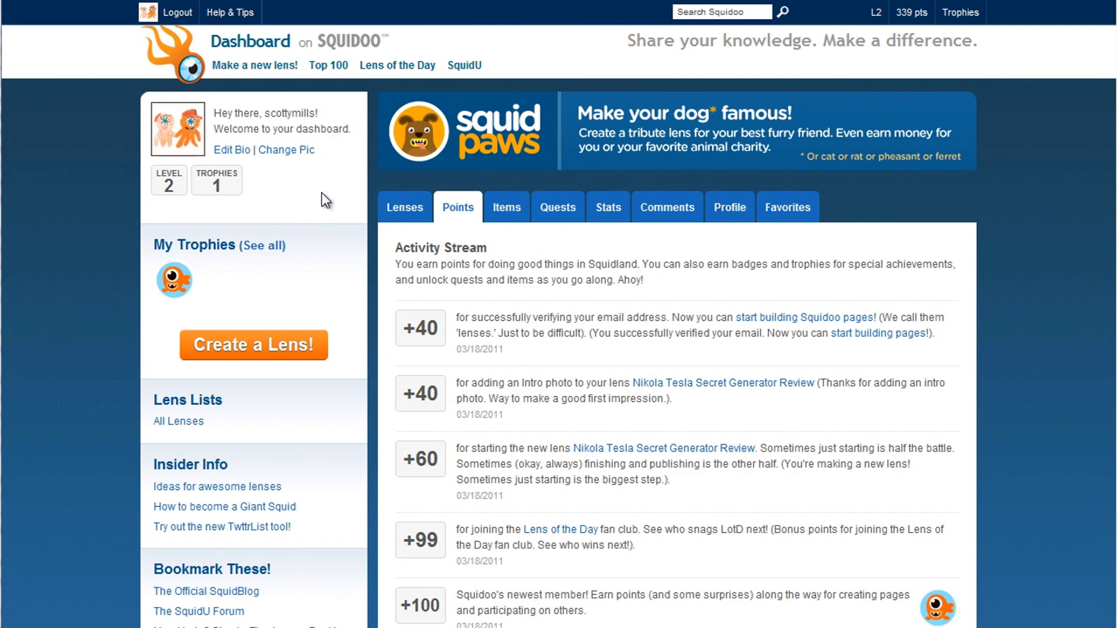
scroll(603, 260, down, 10)
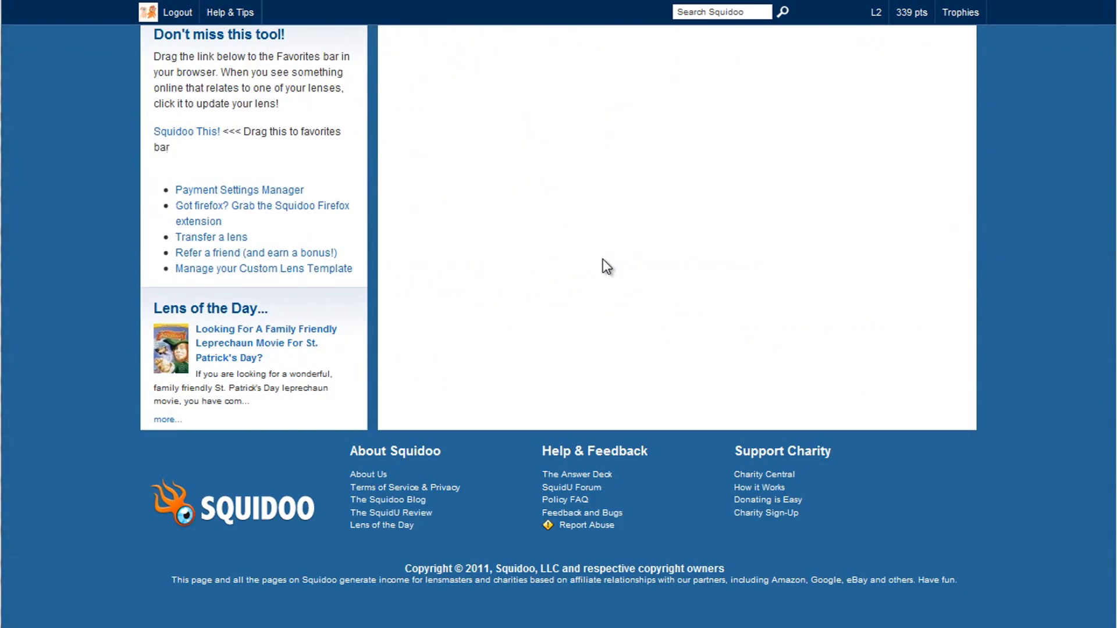
scroll(602, 259, up, 10)
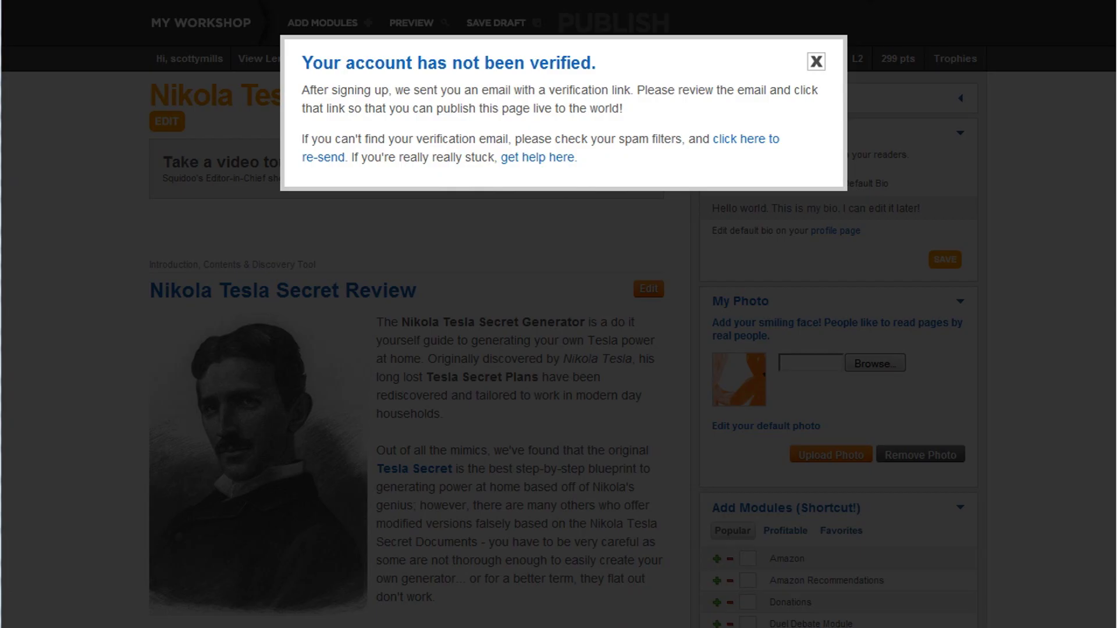
Close the account-not-verified notice and the +40 points popup.
click(816, 61)
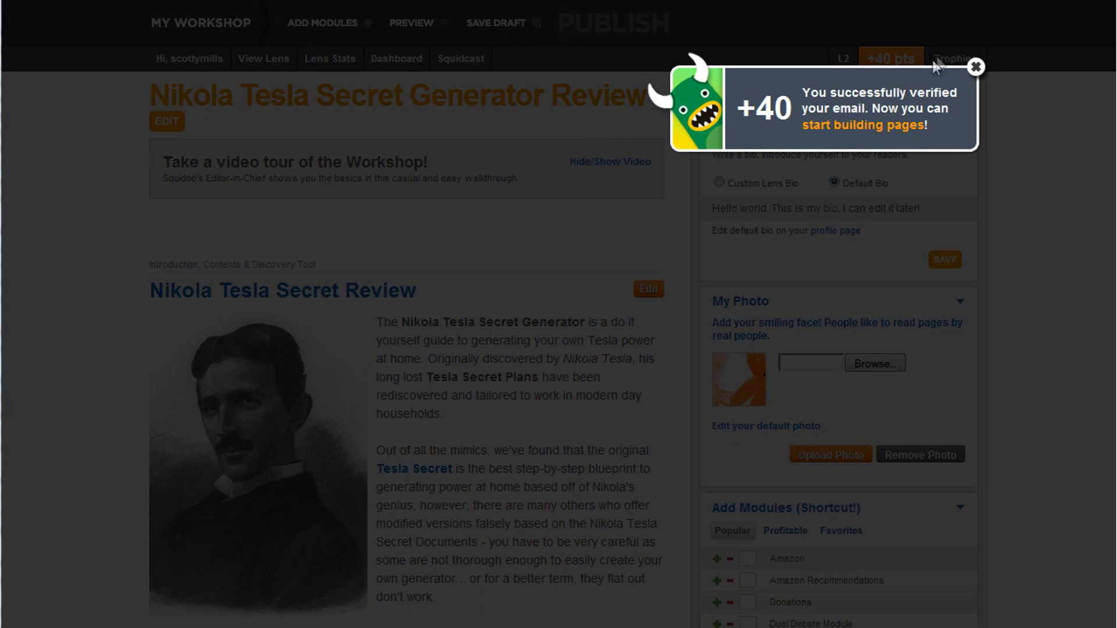
click(976, 67)
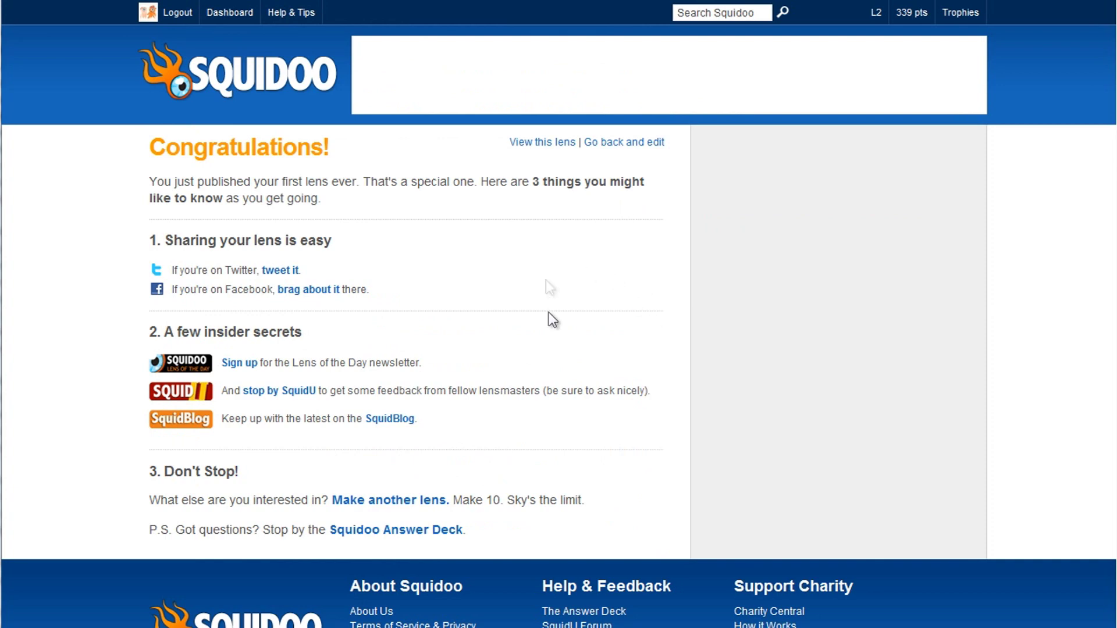
Close the 'Hooray! First Lens!' celebration popup after publishing the lens.
scroll(500, 271, down, 2)
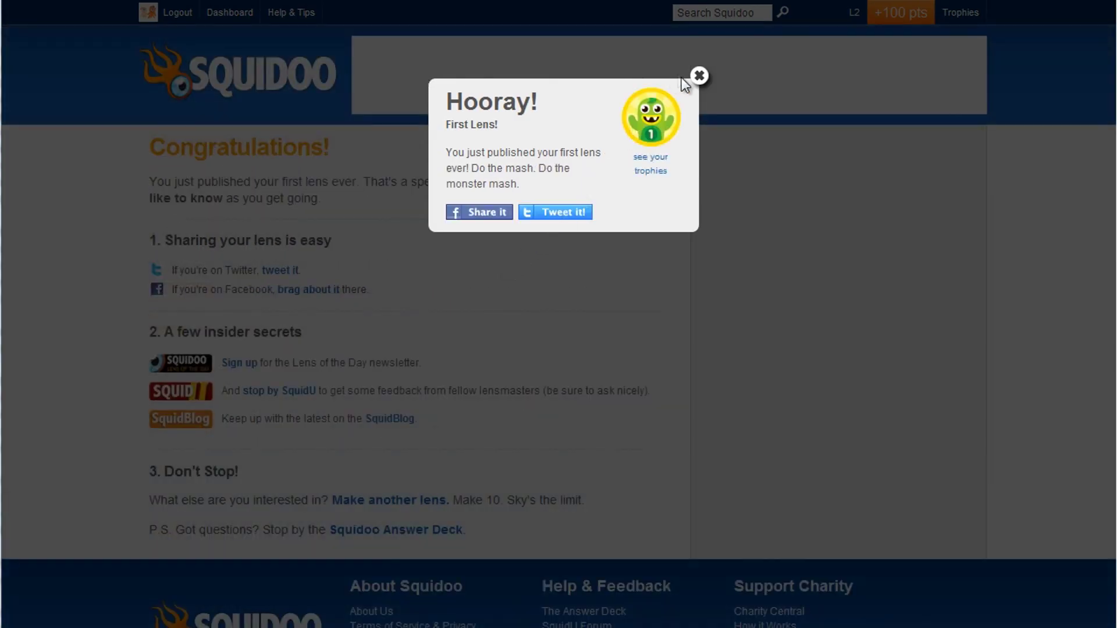
click(698, 75)
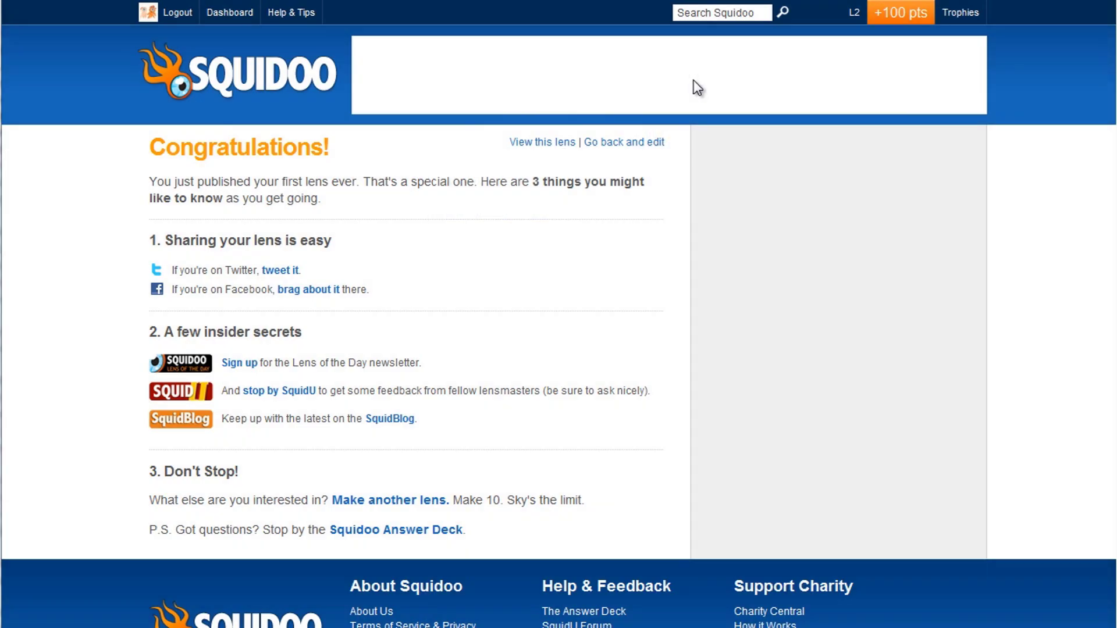
scroll(501, 330, down, 2)
scroll(319, 444, up, 2)
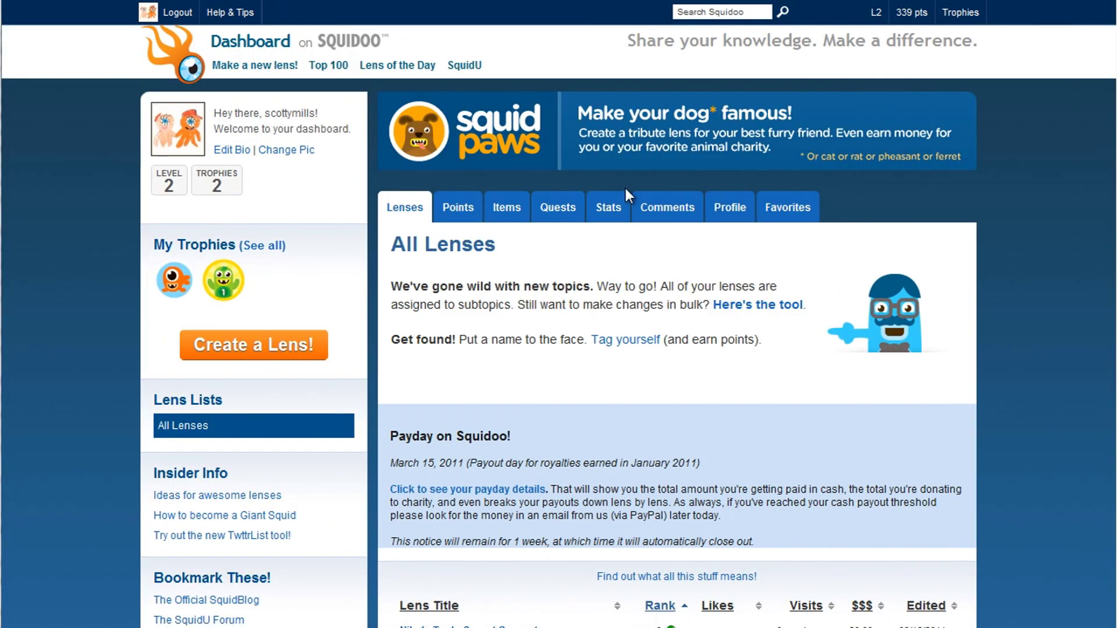
Scroll through the live Nikola Tesla Secret Generator Review lens, past the Tesla Secret arrow banner, and back up.
scroll(664, 271, down, 5)
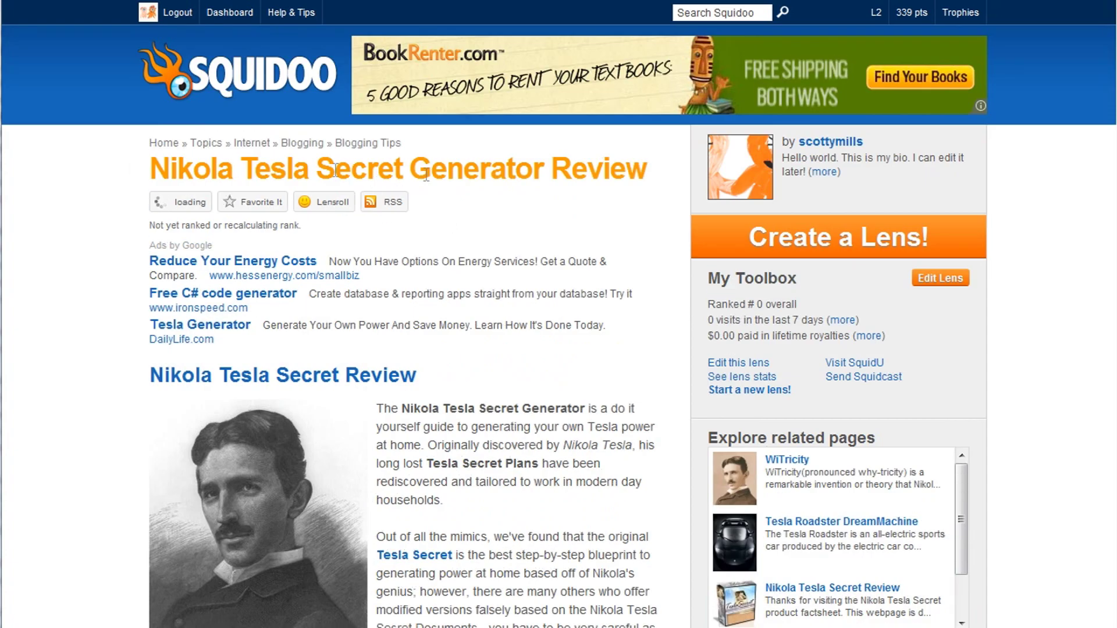
scroll(439, 317, down, 5)
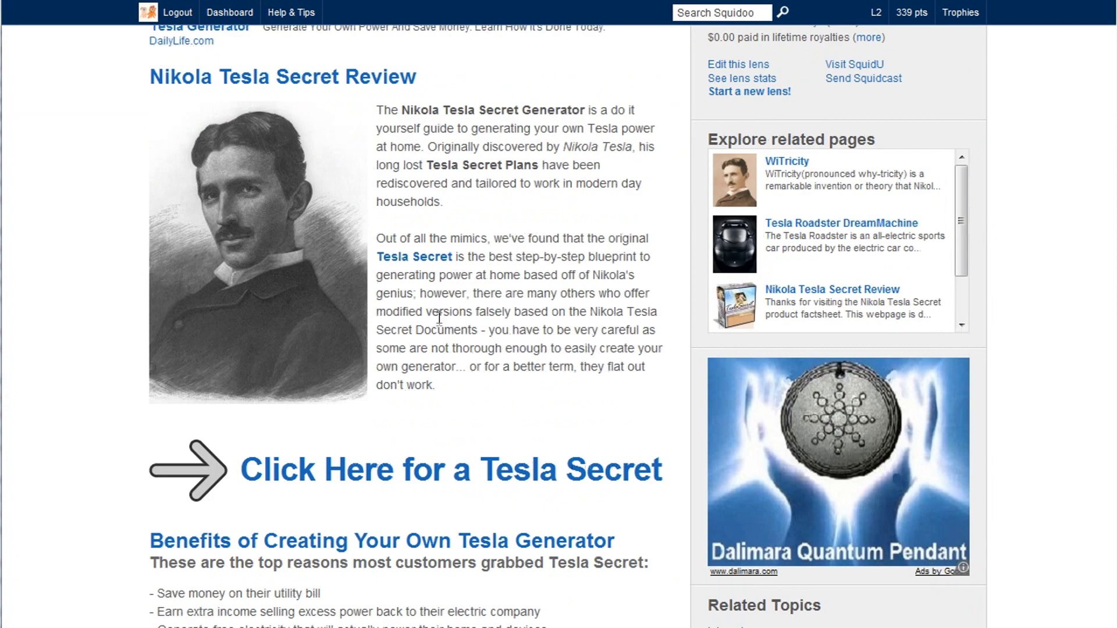
scroll(419, 299, down, 3)
scroll(424, 304, down, 2)
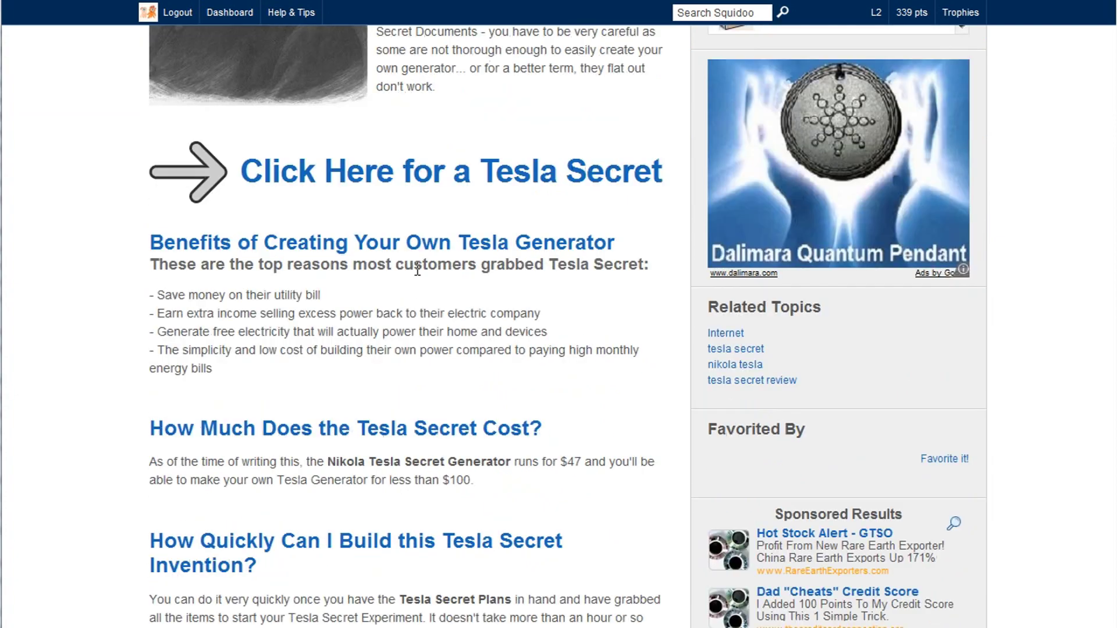
scroll(417, 201, down, 8)
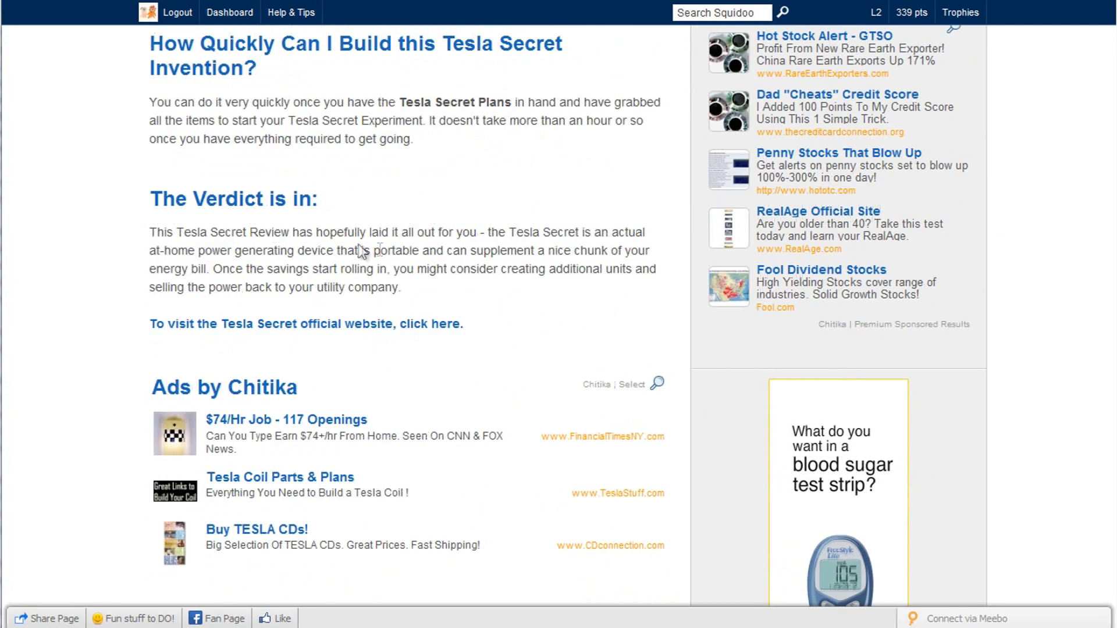
scroll(324, 331, up, 18)
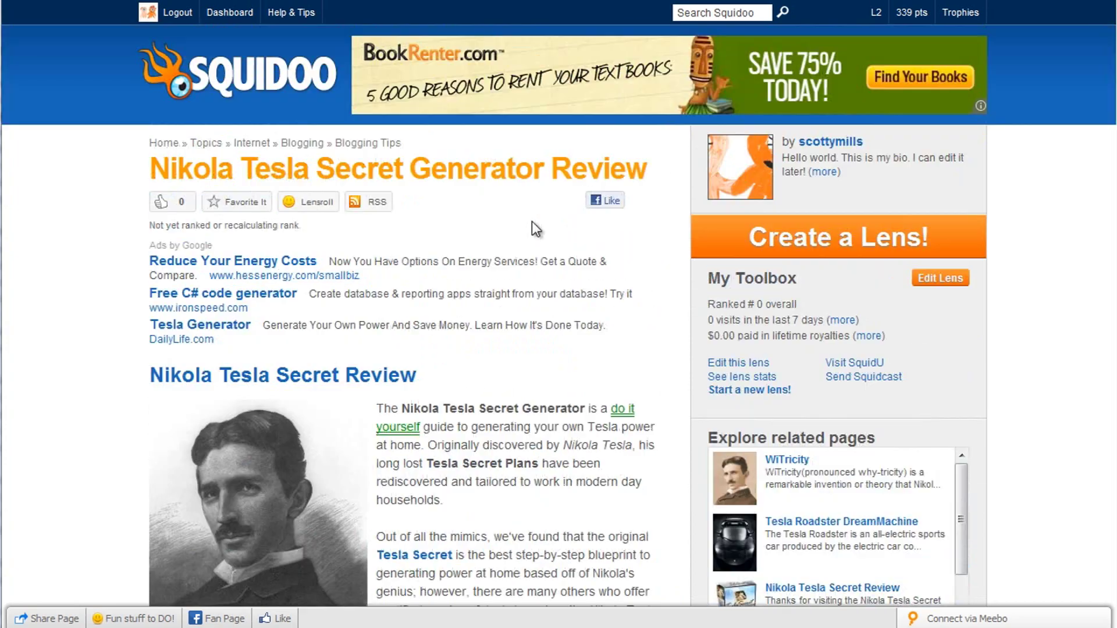
scroll(532, 233, down, 4)
scroll(542, 285, up, 4)
scroll(538, 303, down, 4)
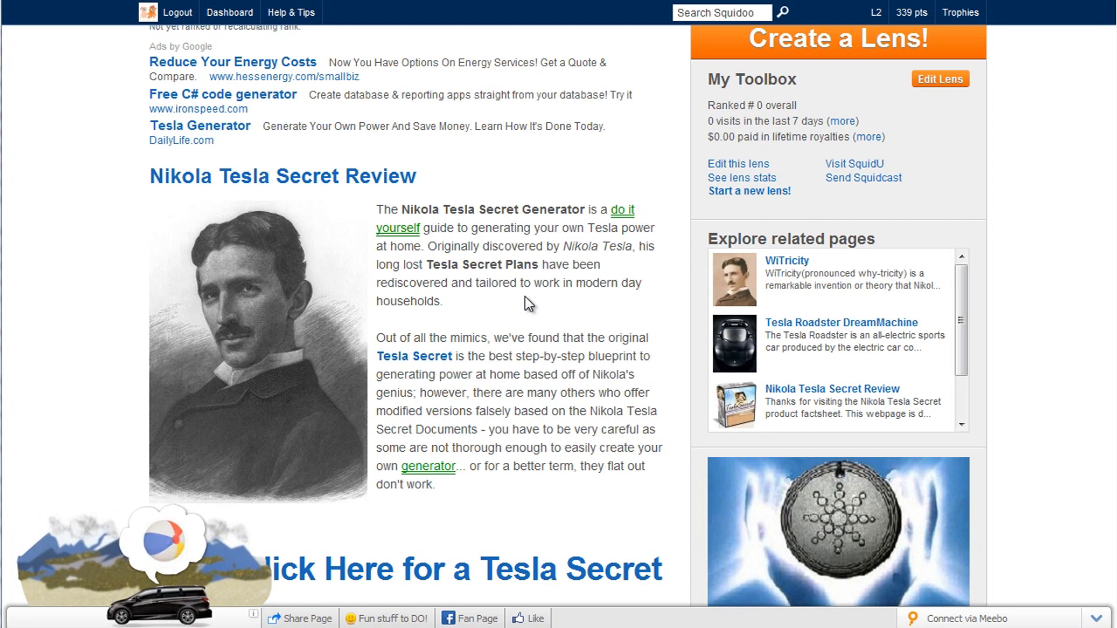
scroll(526, 300, down, 4)
scroll(522, 295, up, 4)
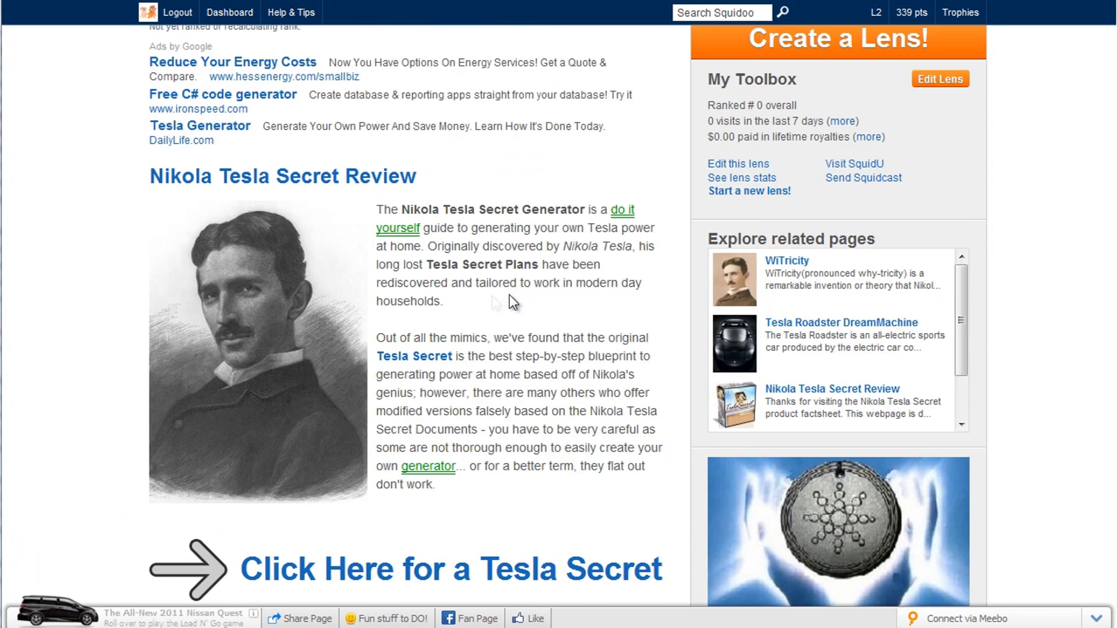
scroll(527, 373, up, 4)
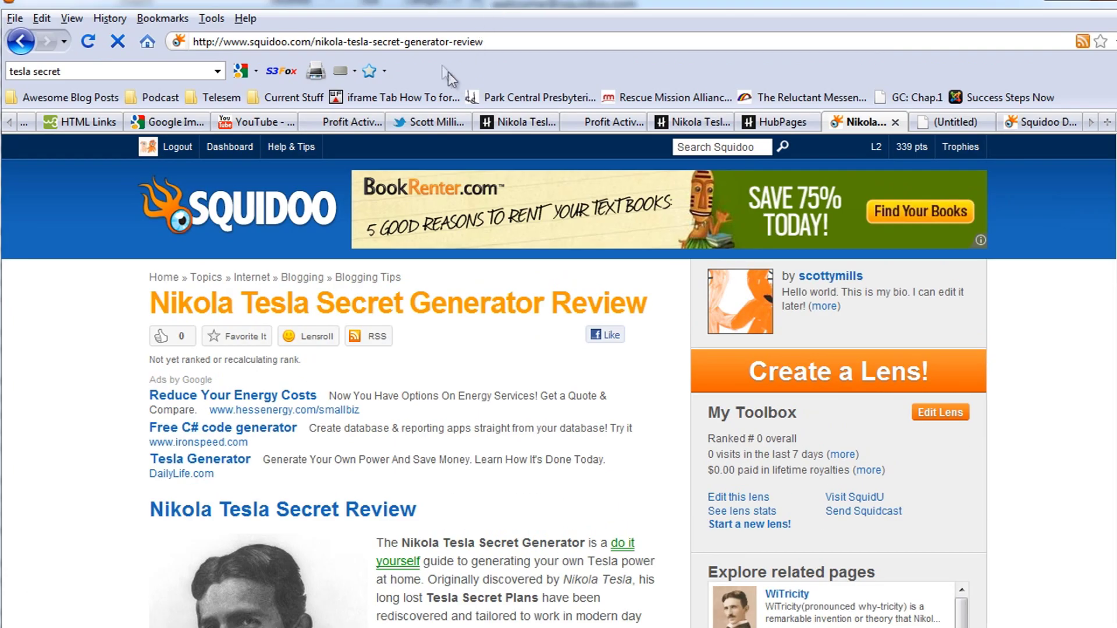
click(289, 46)
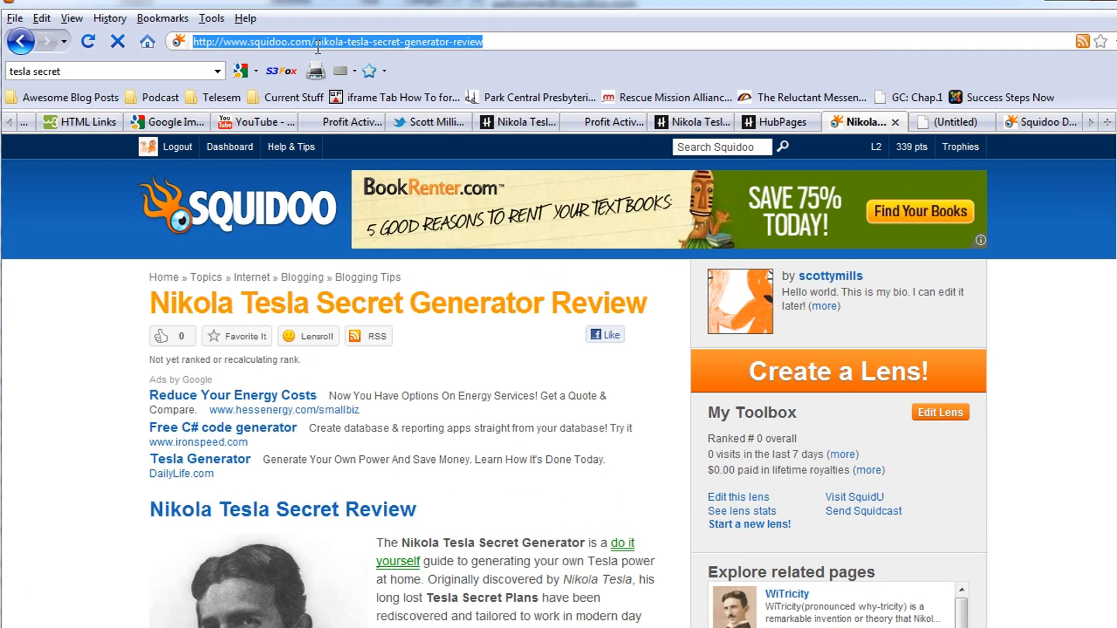
right_click(309, 47)
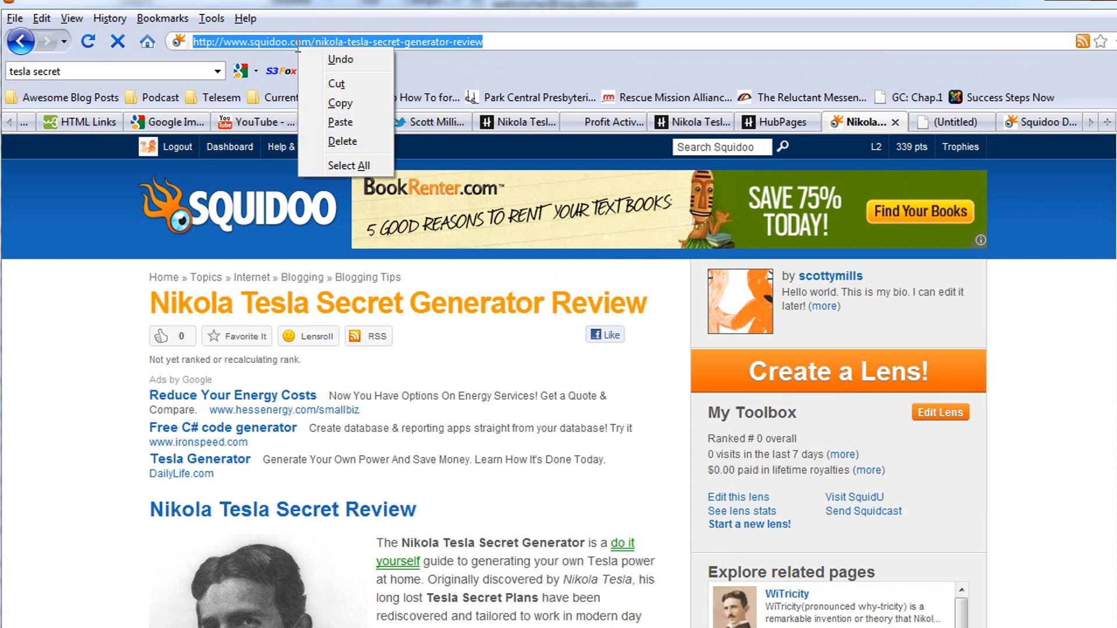
click(323, 109)
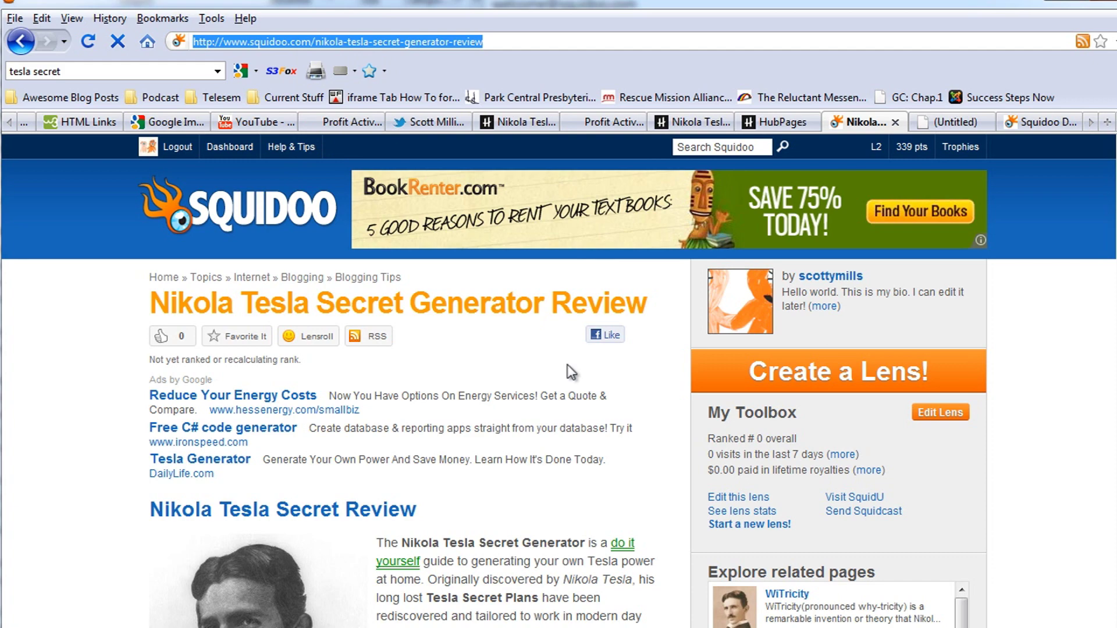
click(516, 40)
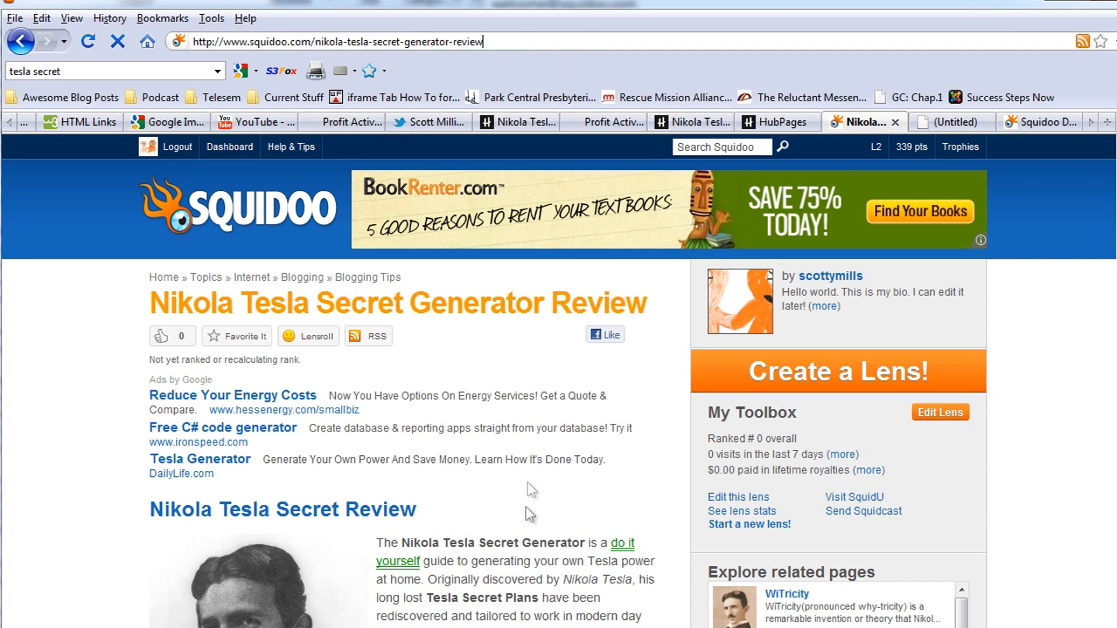
scroll(531, 488, down, 5)
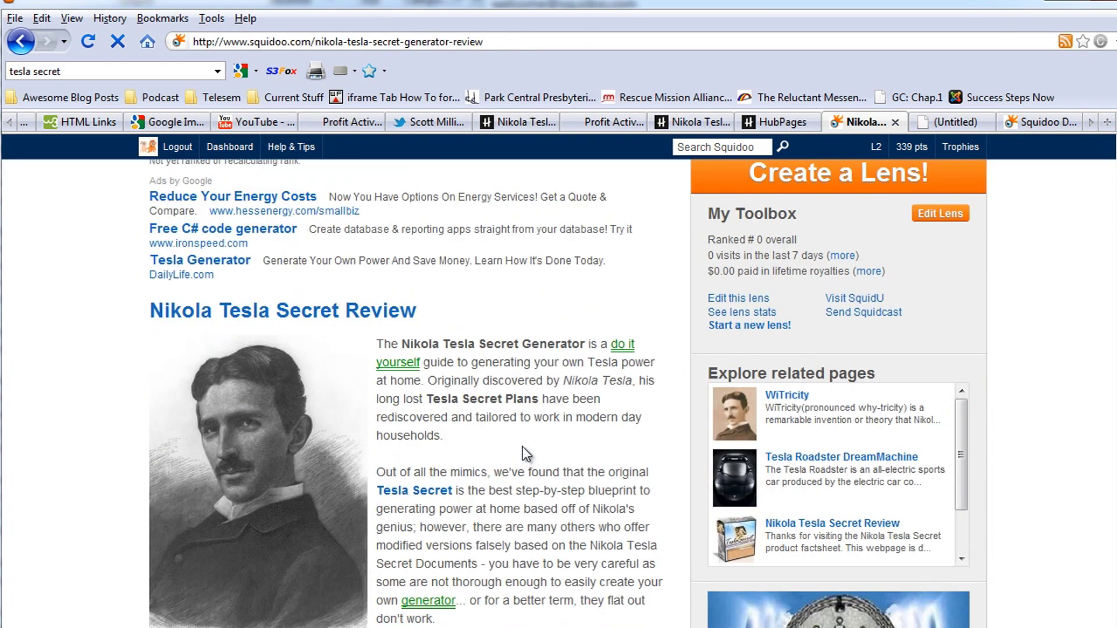
scroll(524, 449, down, 8)
scroll(526, 451, up, 5)
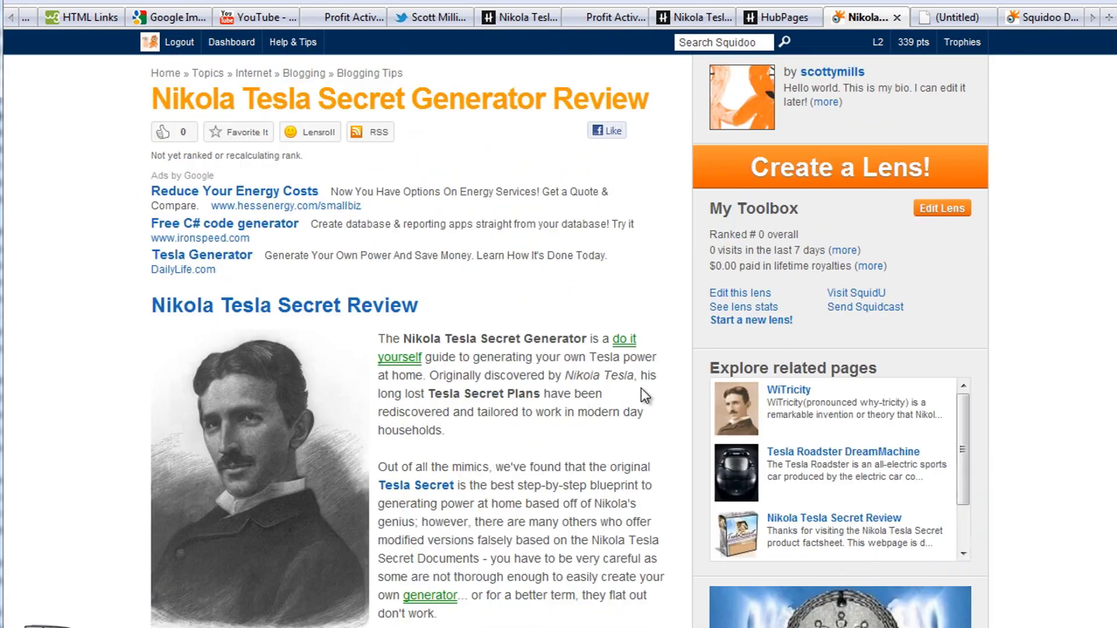
scroll(641, 395, up, 3)
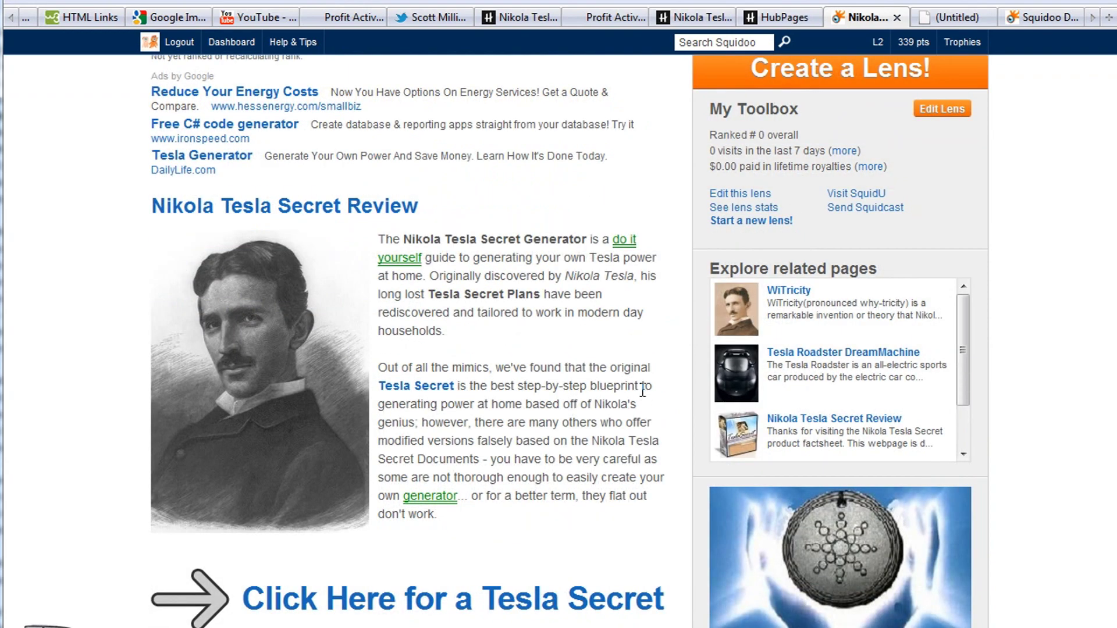